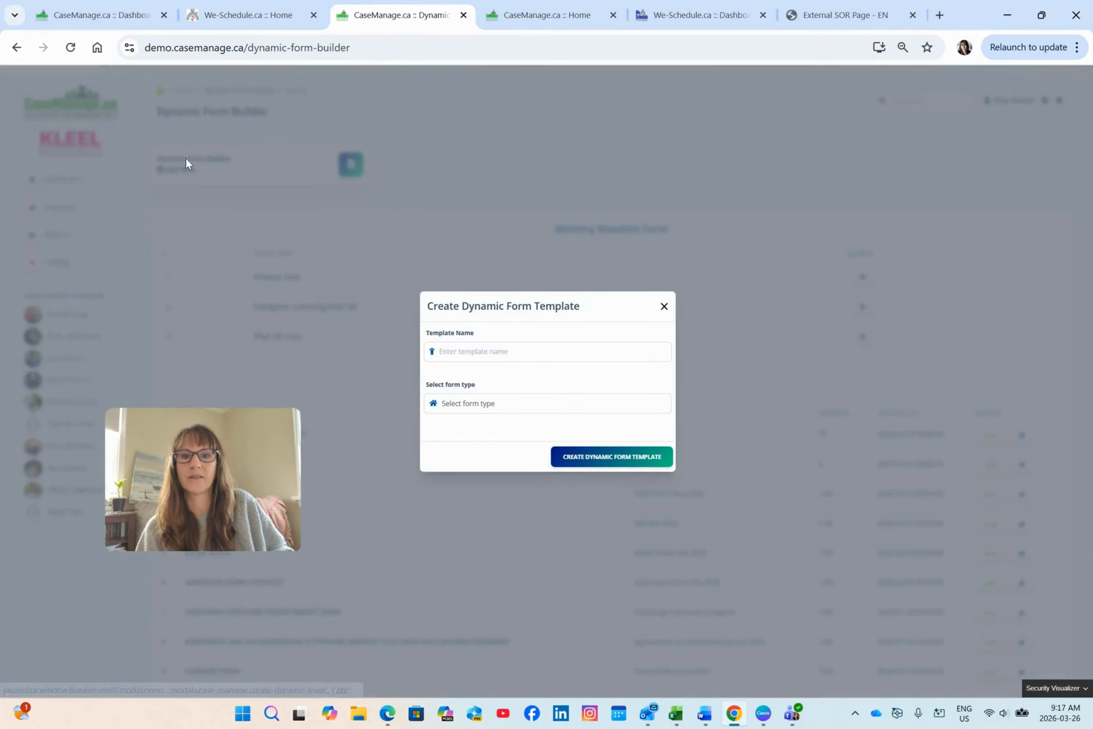
Create a dynamic form template of type Safety Plan named "Safety Plan March 2026"
left_click(495, 404)
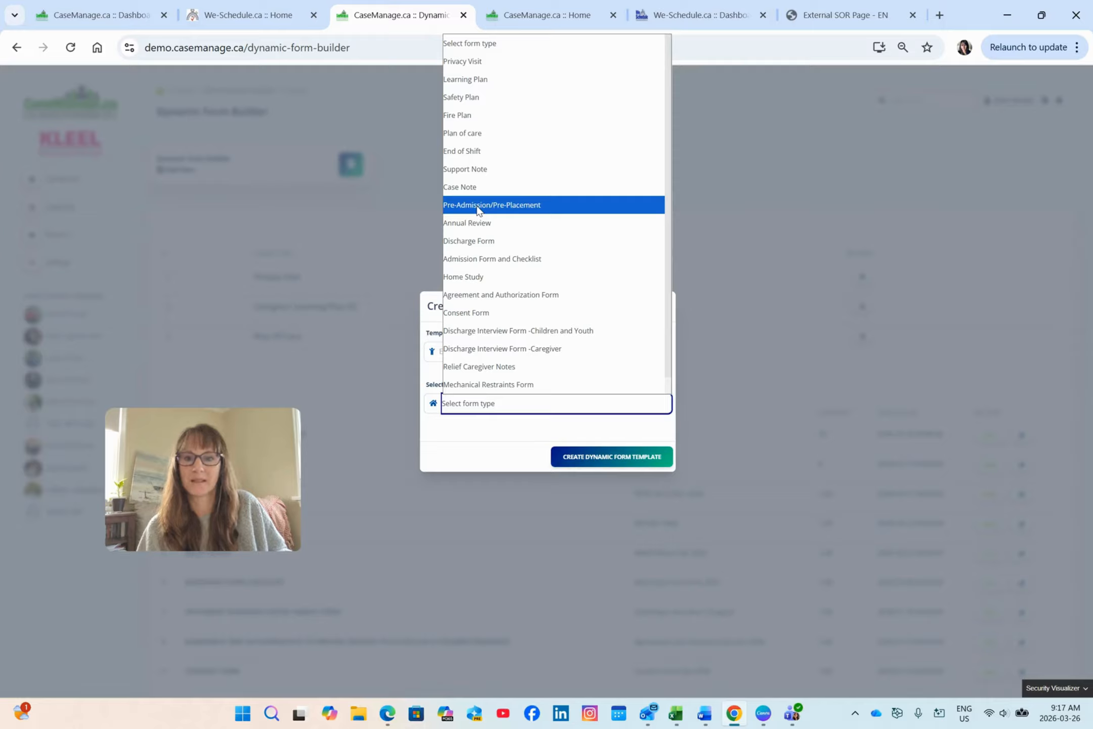
left_click(469, 101)
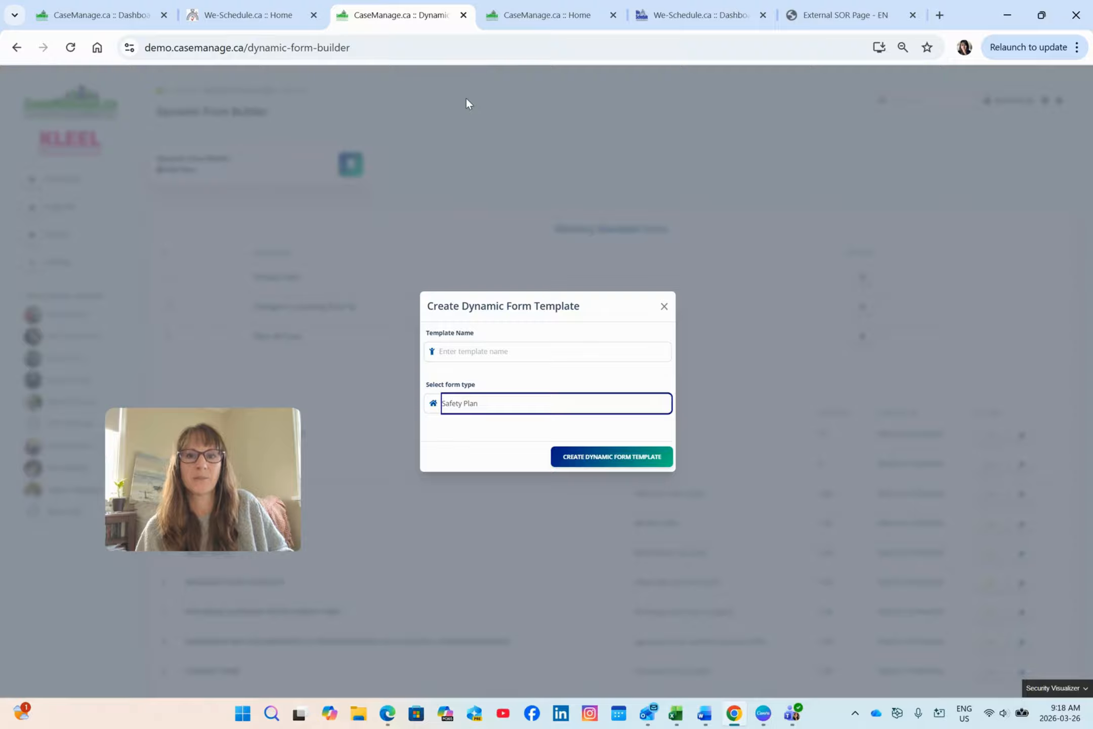
left_click(494, 351)
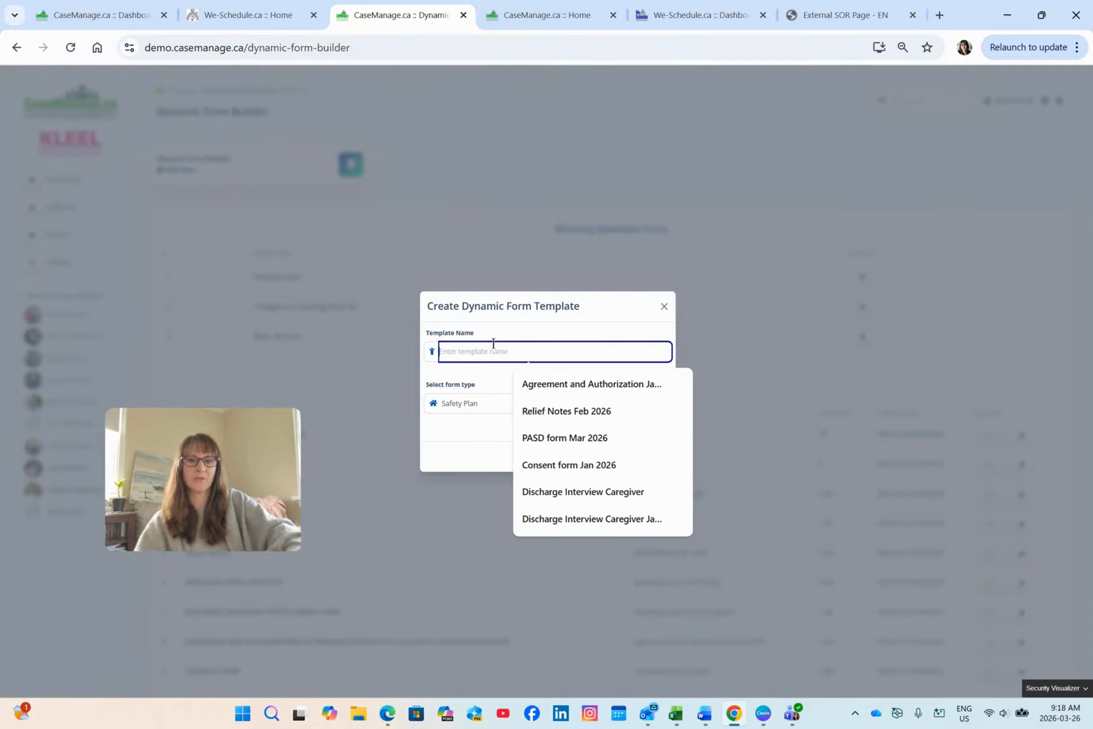
type("Safety Plan March 2026")
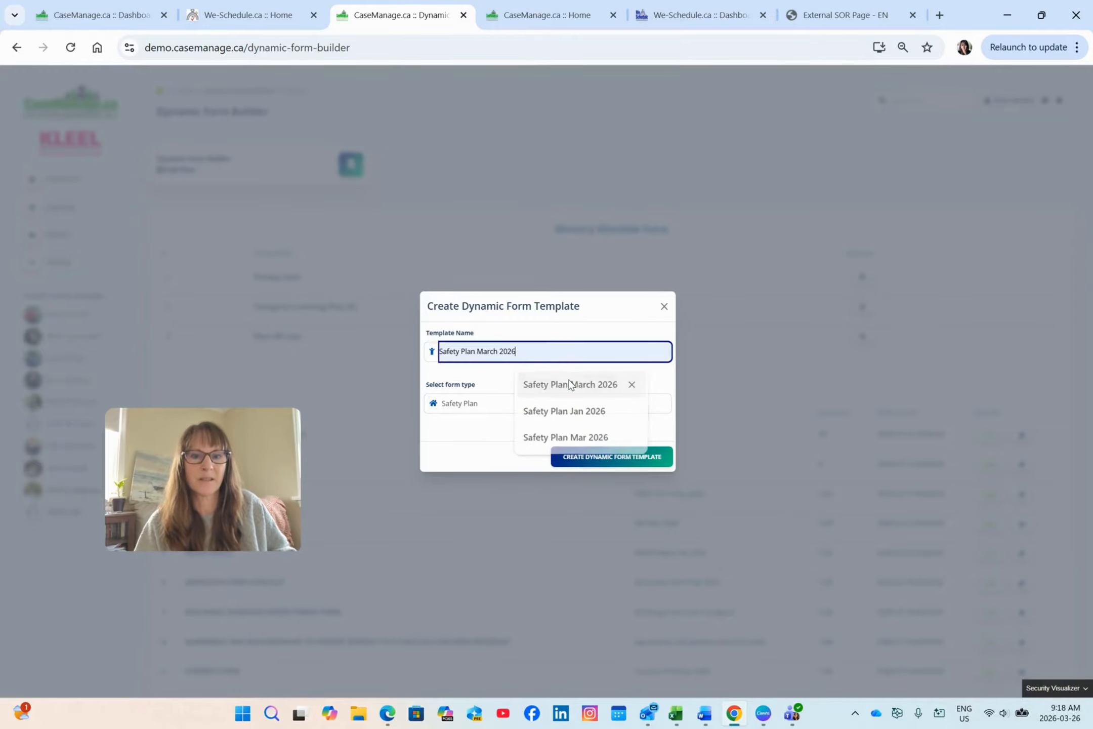
left_click(571, 384)
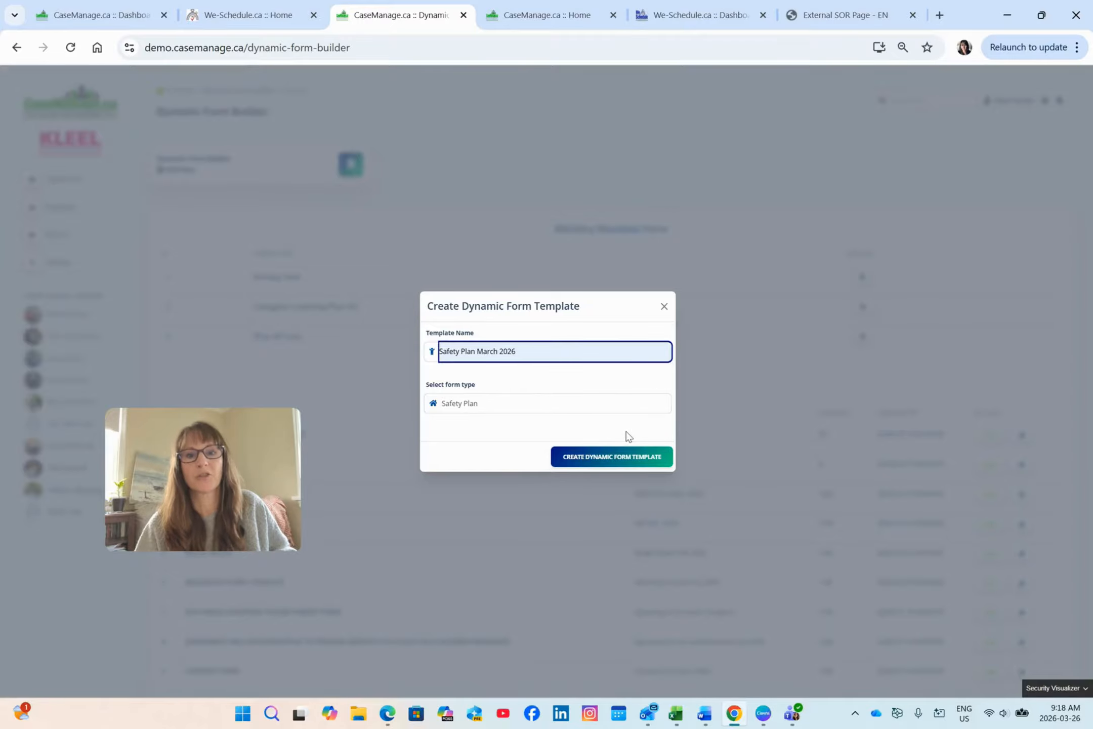
left_click(607, 458)
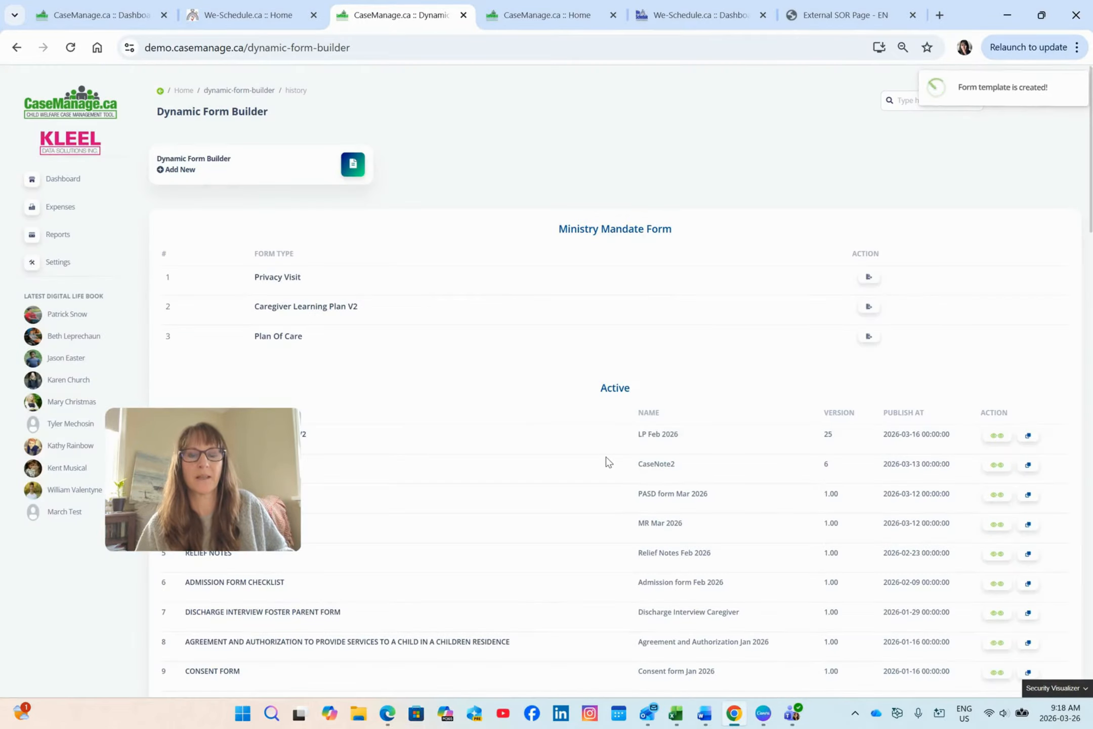
Open the Safety Plan March 2026 draft for editing
scroll(606, 452, "down", 10)
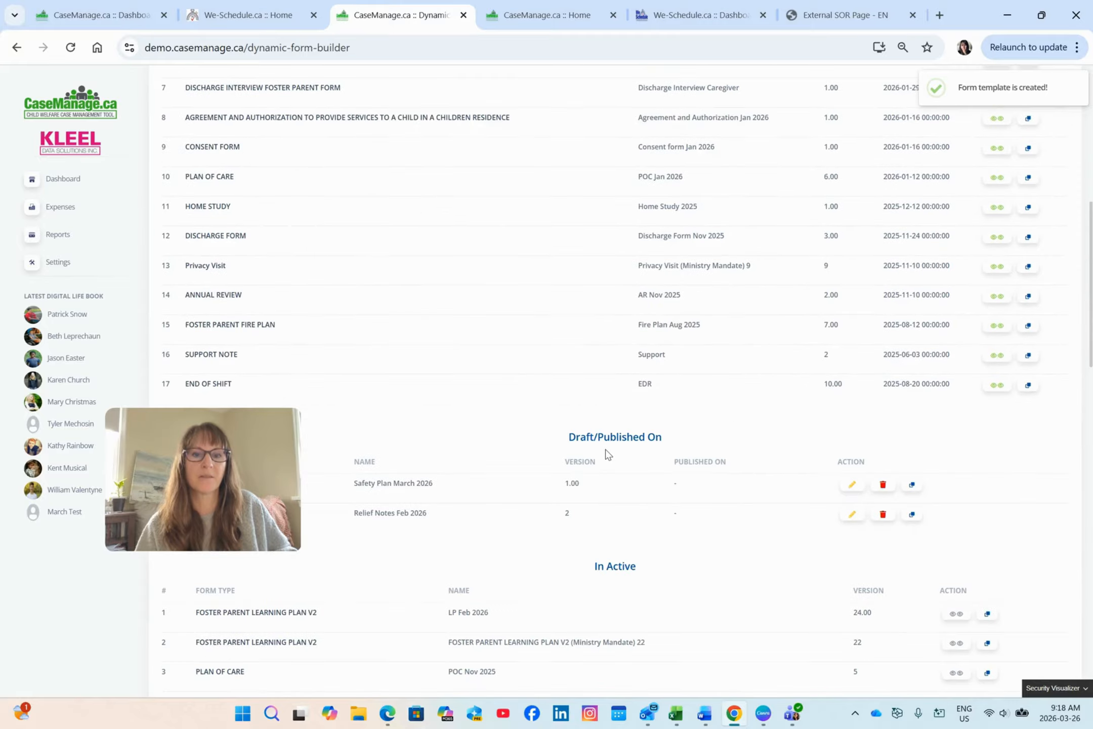
scroll(608, 453, "down", 3)
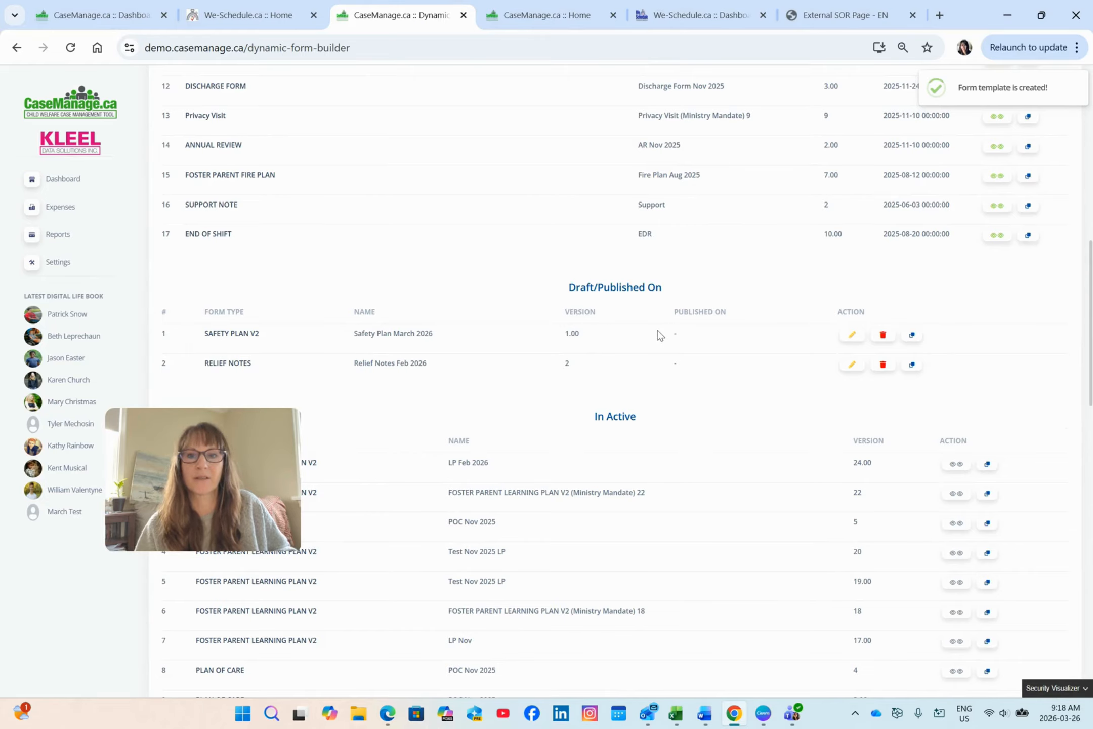
left_click(852, 337)
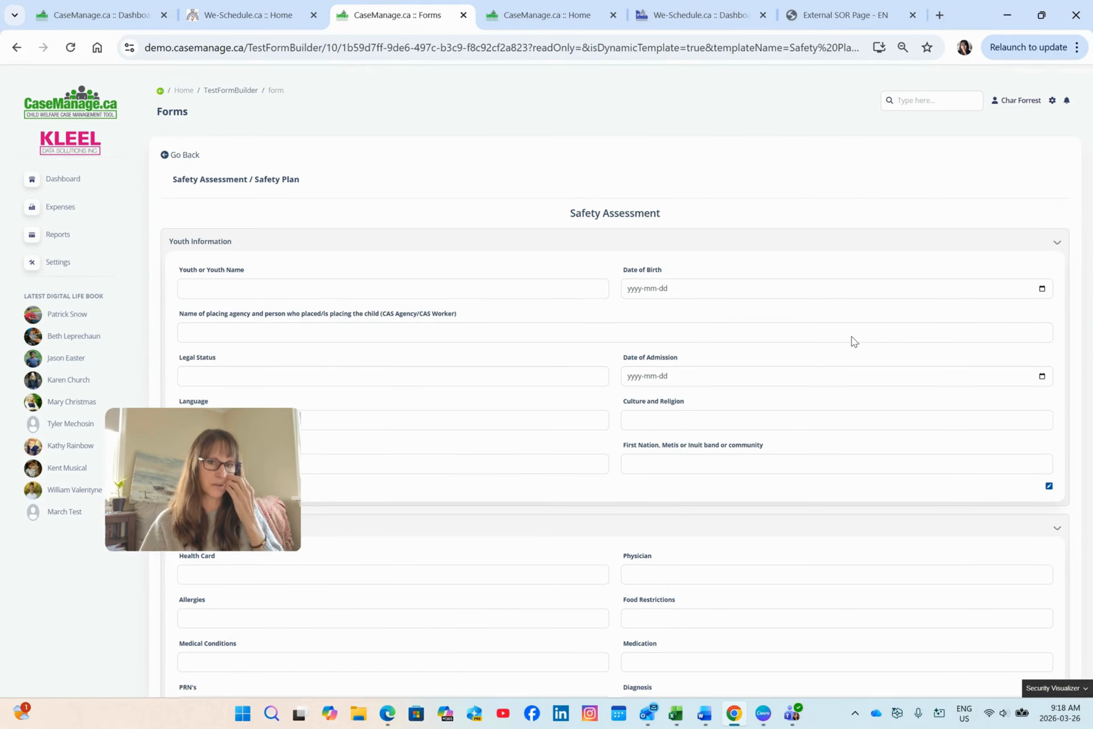
Examine the Safety Assessment sections of the form, from Youth Information through Identified Need for a Safety Plan
scroll(857, 344, "down", 4)
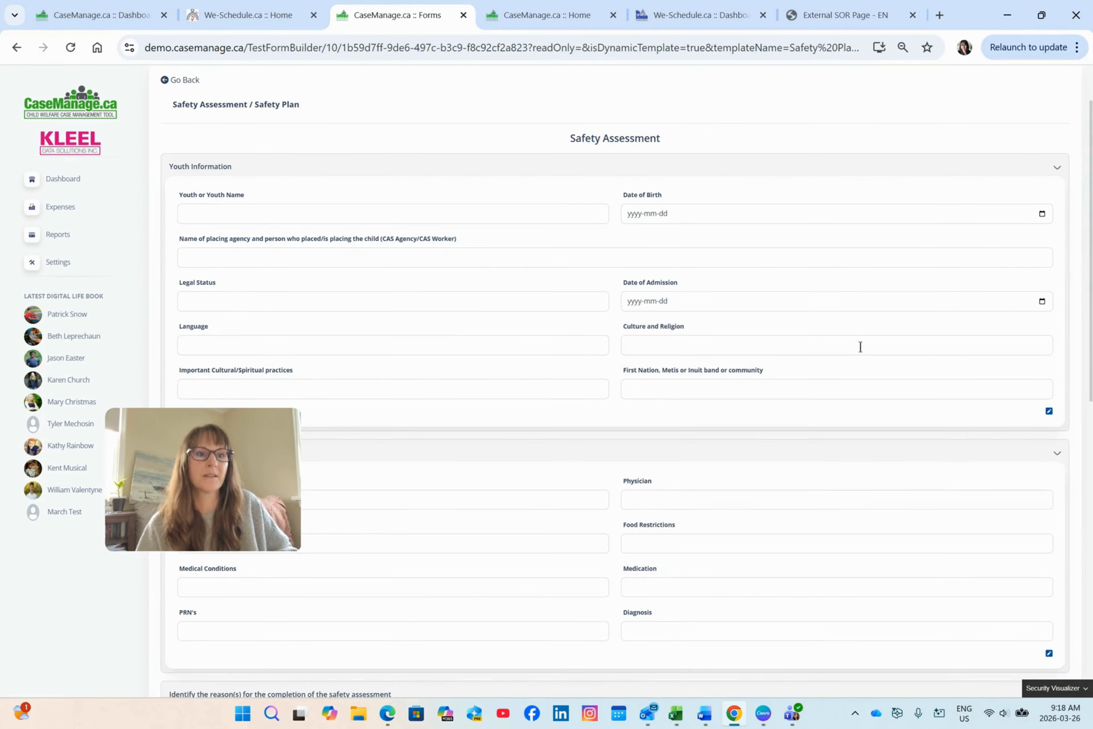
scroll(861, 353, "up", 4)
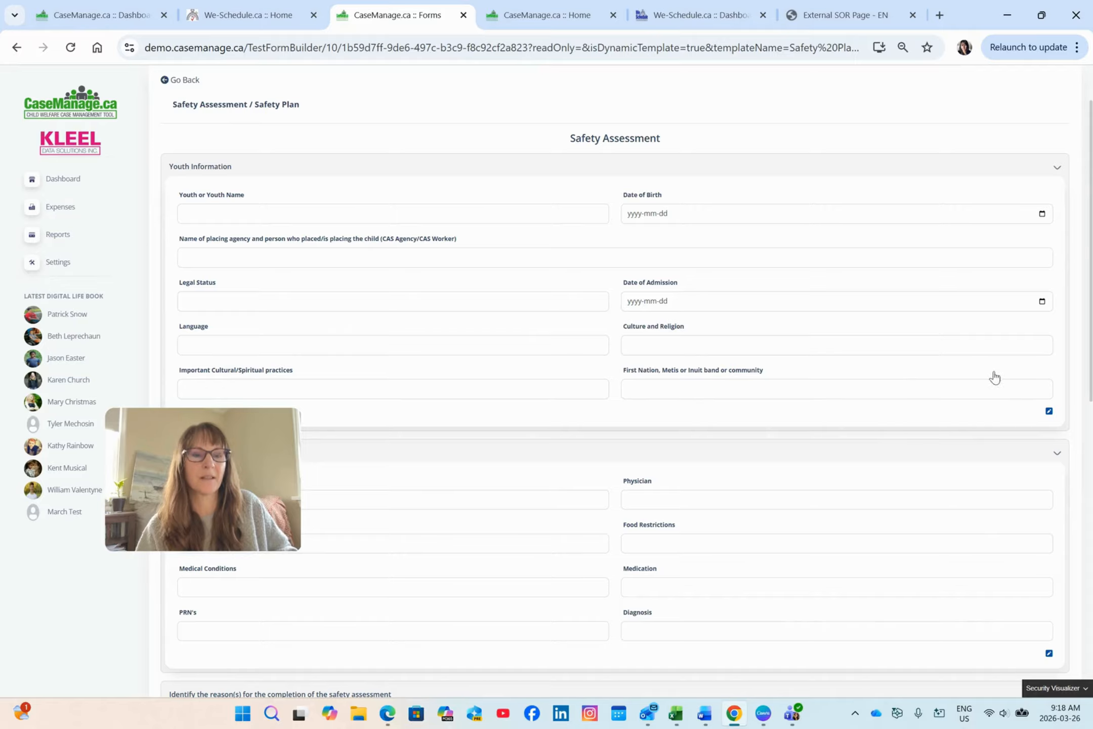
scroll(1050, 418, "down", 3)
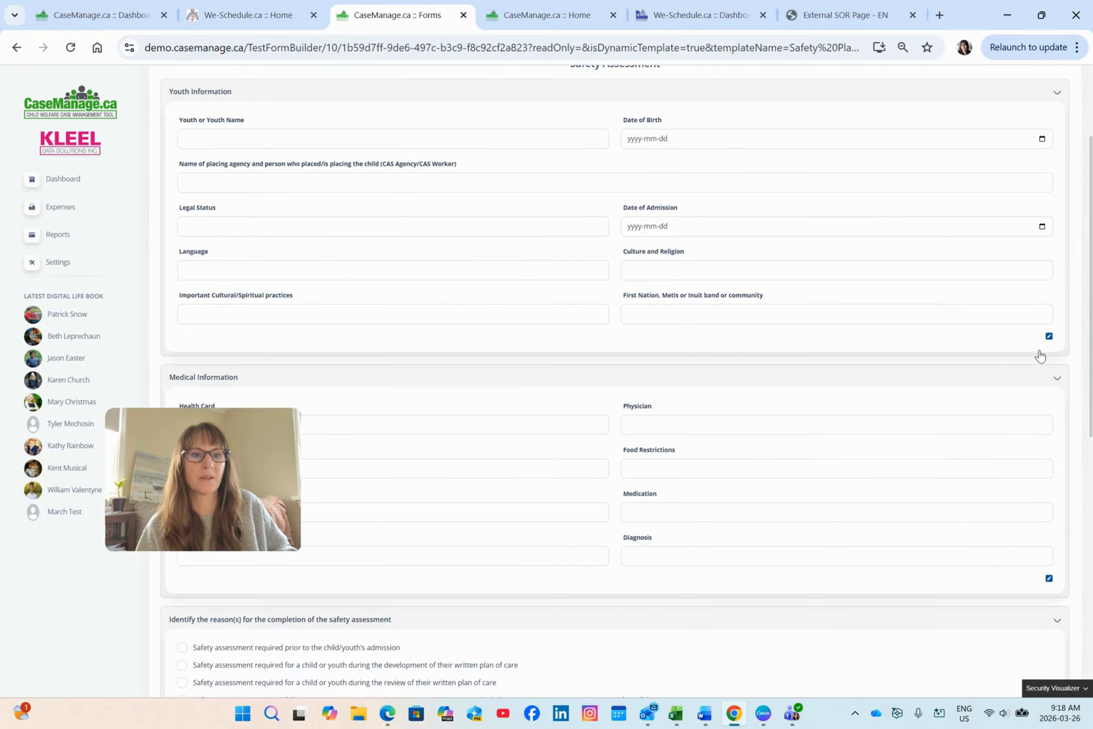
scroll(1037, 354, "down", 1)
scroll(1040, 348, "down", 4)
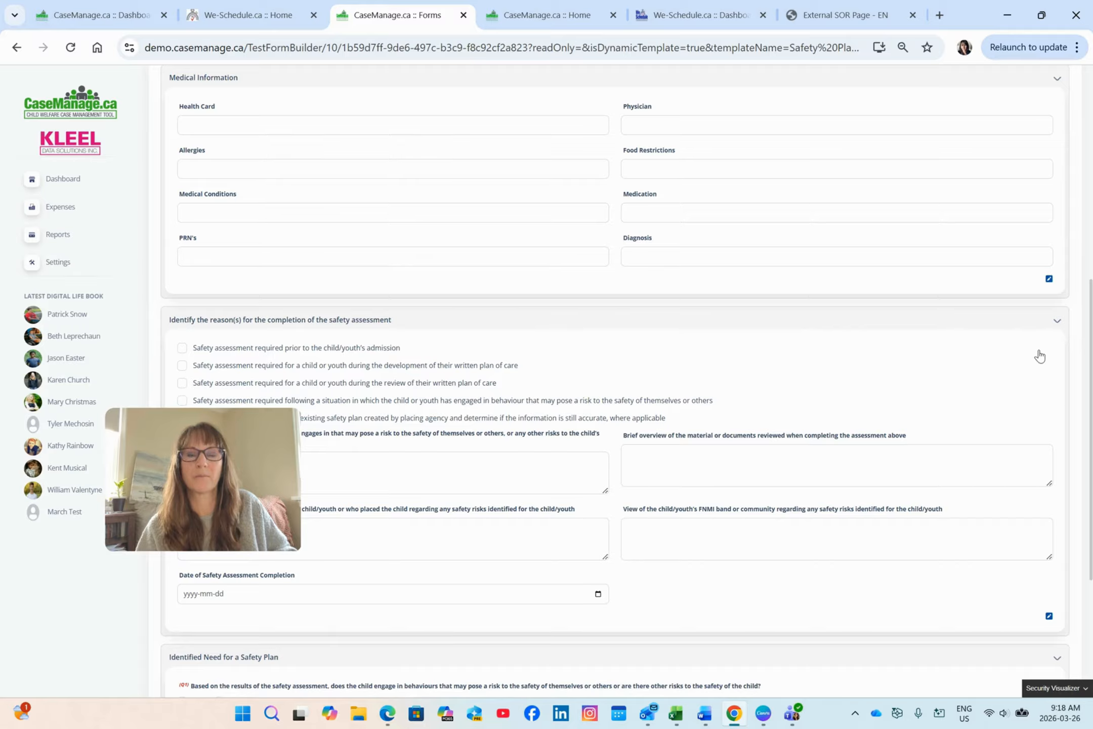
scroll(1039, 354, "down", 3)
scroll(1040, 356, "down", 2)
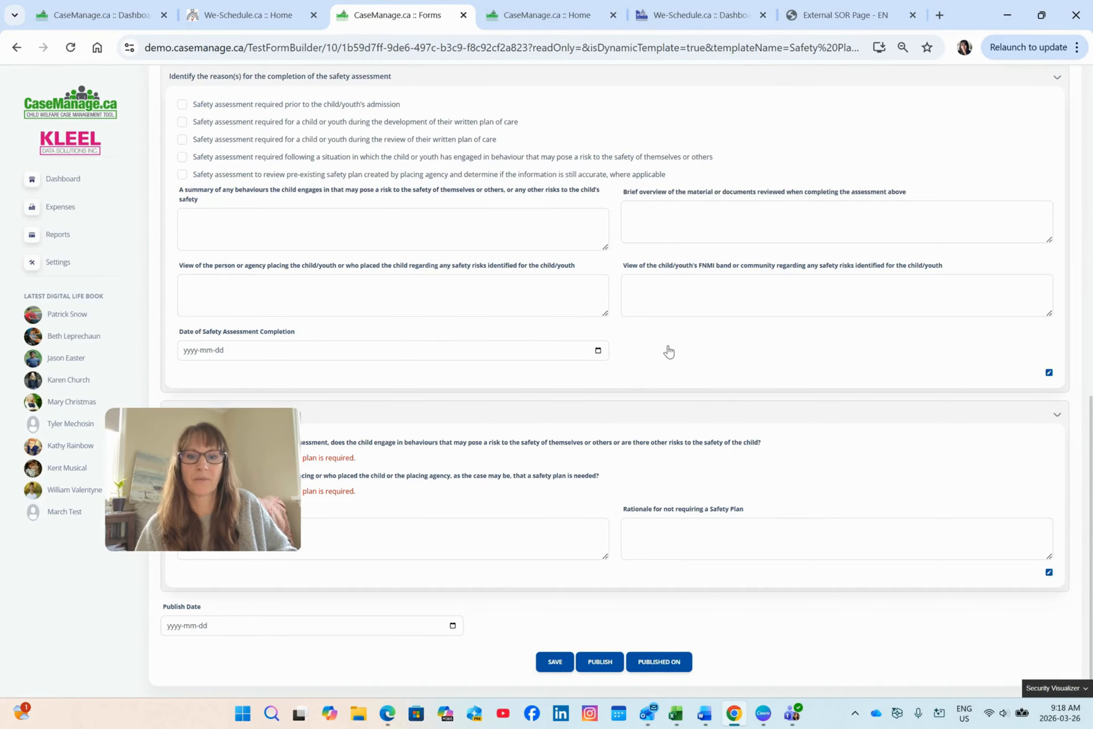
scroll(666, 371, "up", 2)
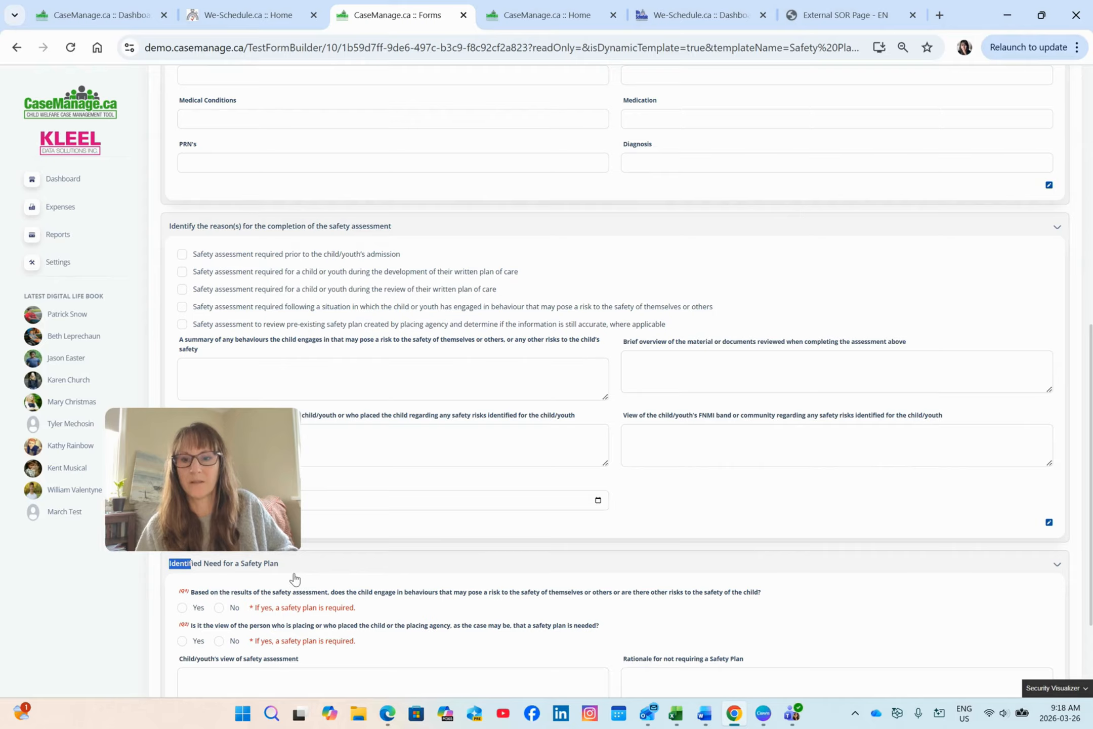
Answer Yes to the first Identified Need for a Safety Plan question and look through the Safety Plan sections to the end
left_click(182, 607)
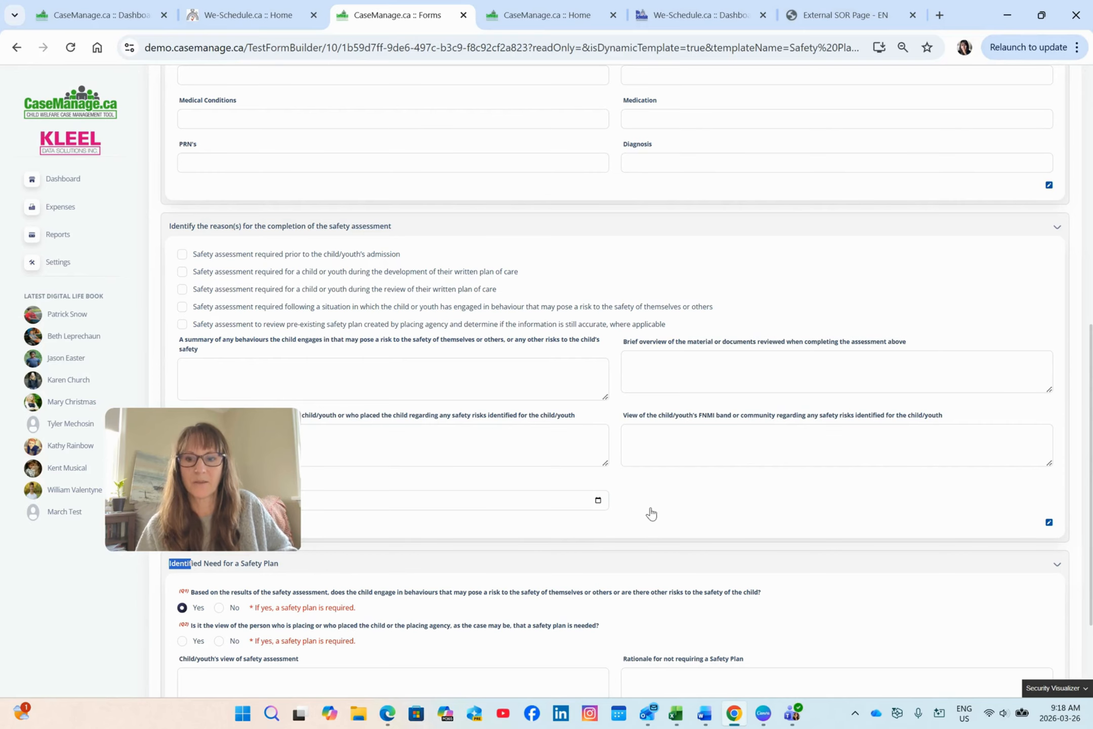
scroll(651, 513, "down", 3)
scroll(685, 496, "down", 2)
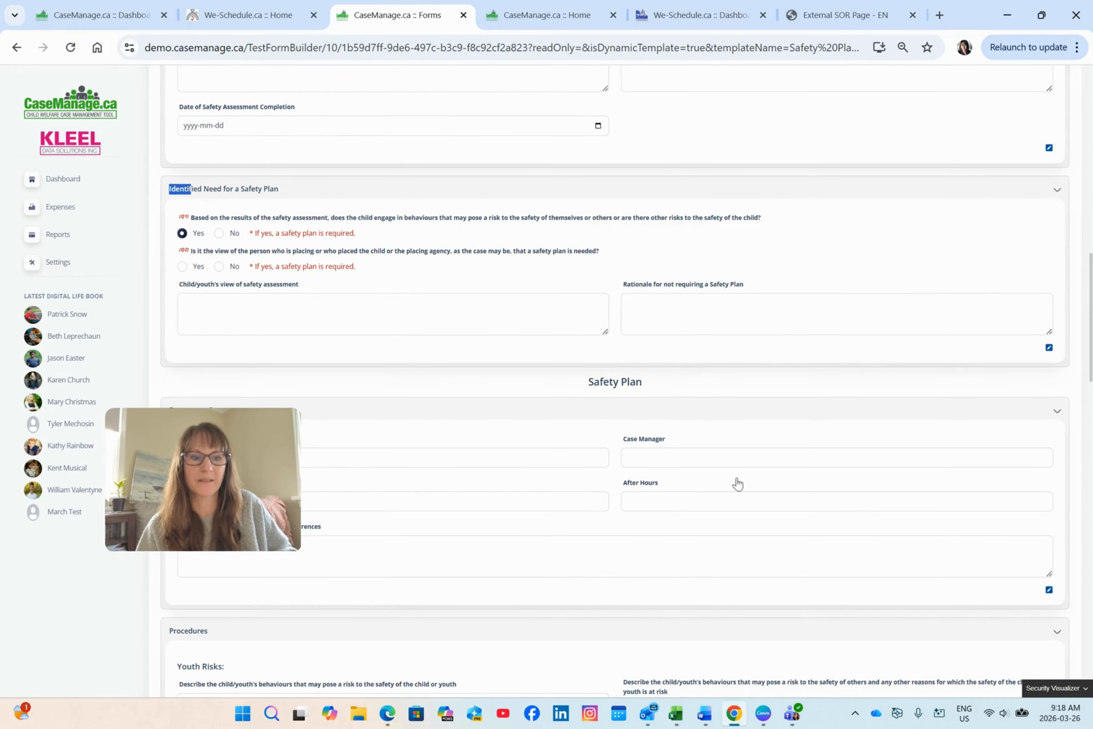
scroll(810, 473, "down", 1)
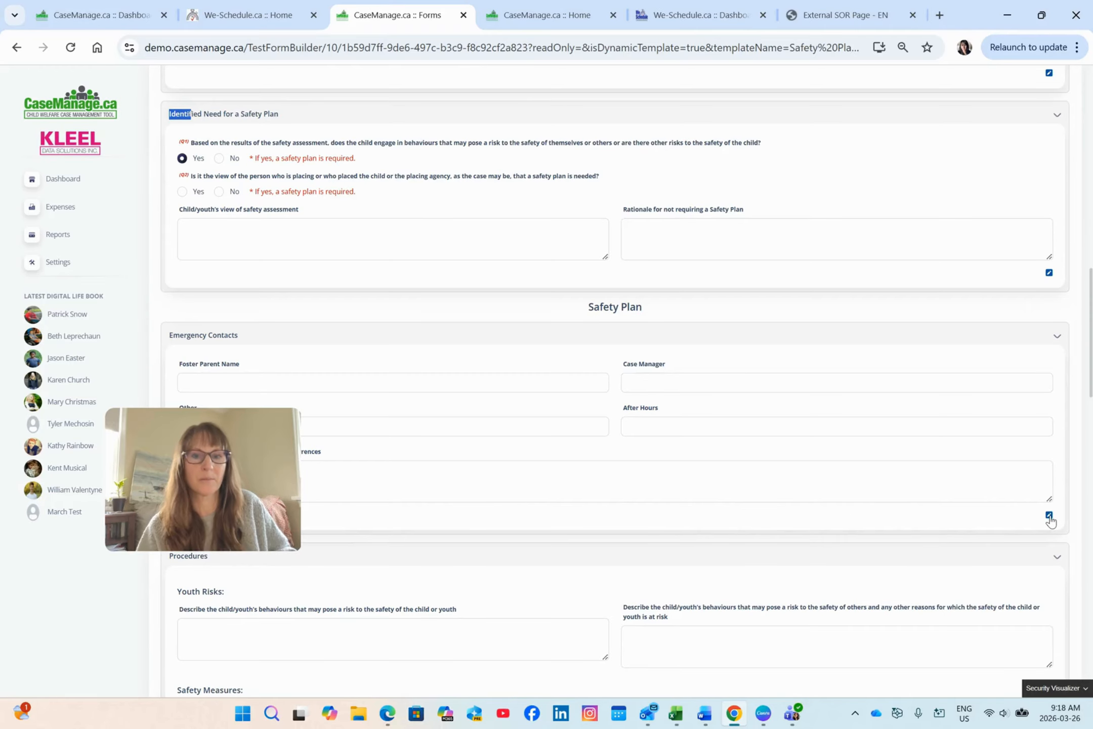
scroll(1053, 521, "down", 9)
scroll(1049, 525, "down", 10)
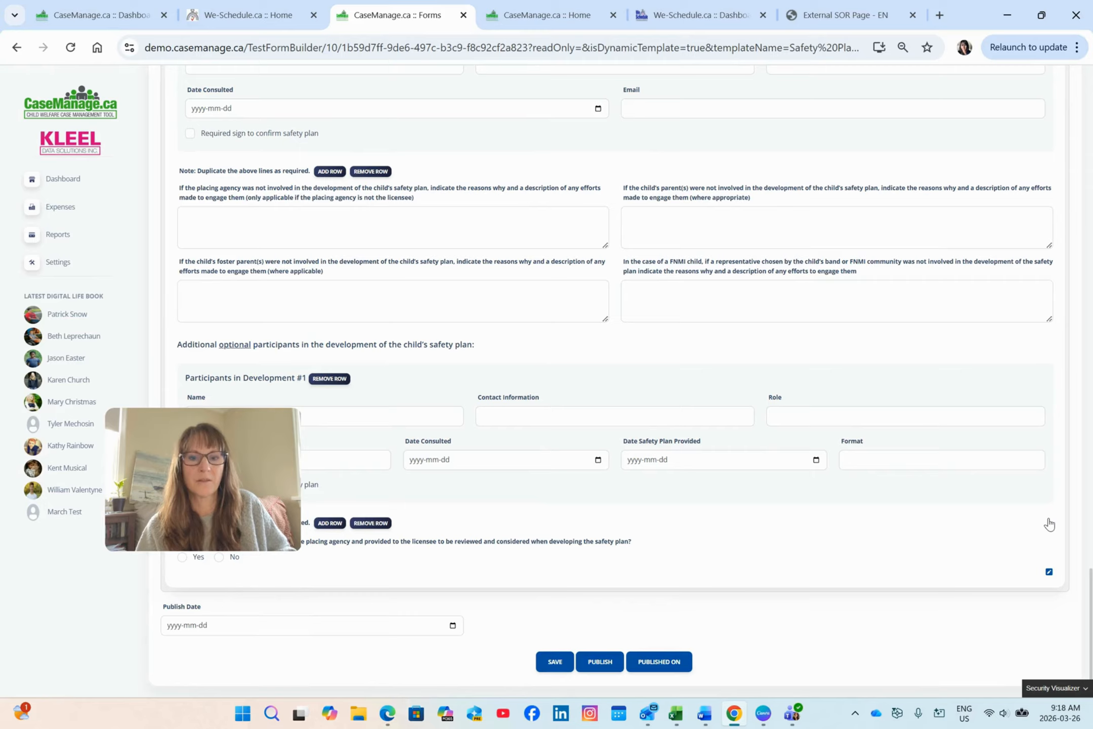
Open the form's last section for customization and add a Paragraph field to it
left_click(1050, 574)
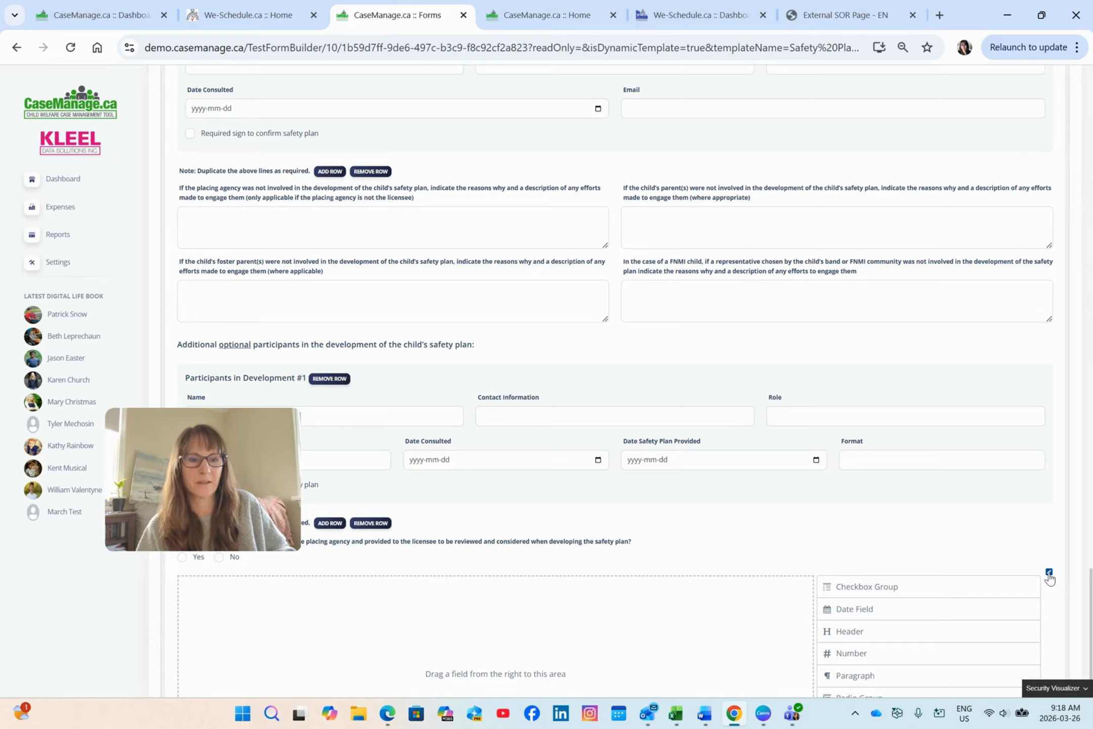
scroll(971, 518, "down", 4)
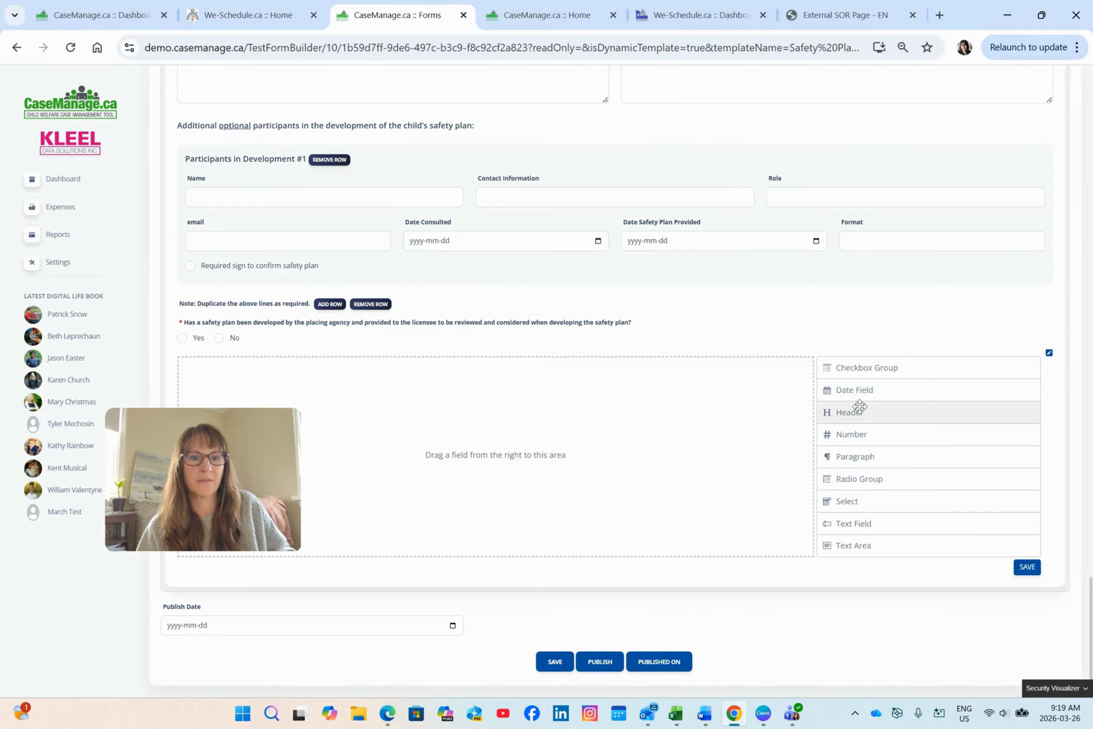
left_click(856, 459)
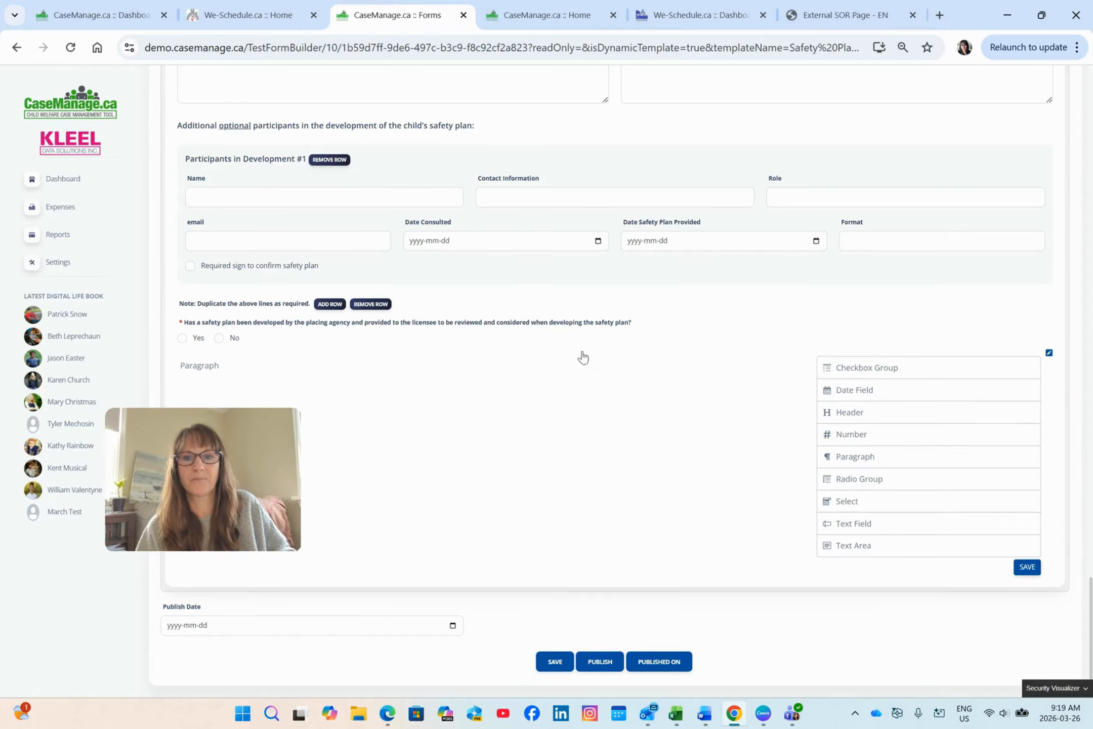
Replace the paragraph's content with "As per policy 3a in the procedure manual."
left_click(790, 364)
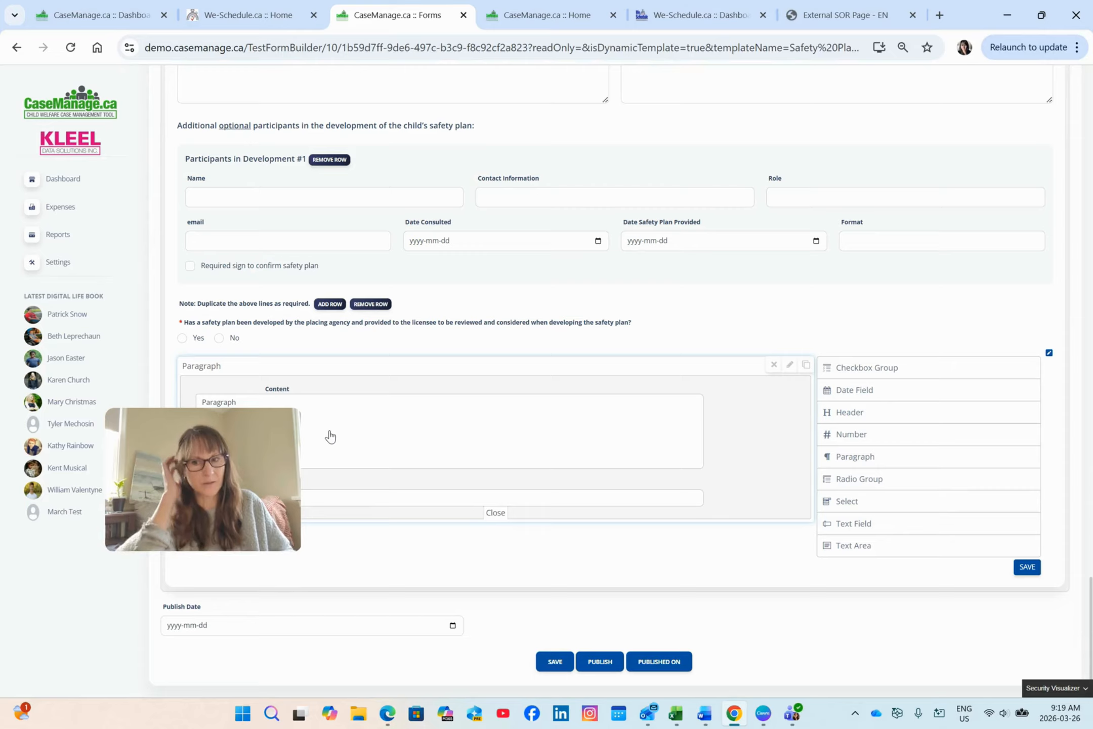
left_click(364, 409)
key("BackSpace")
key("BackSpace")
key("BackSpace")
key("BackSpace")
key("BackSpace")
key("BackSpace")
key("BackSpace")
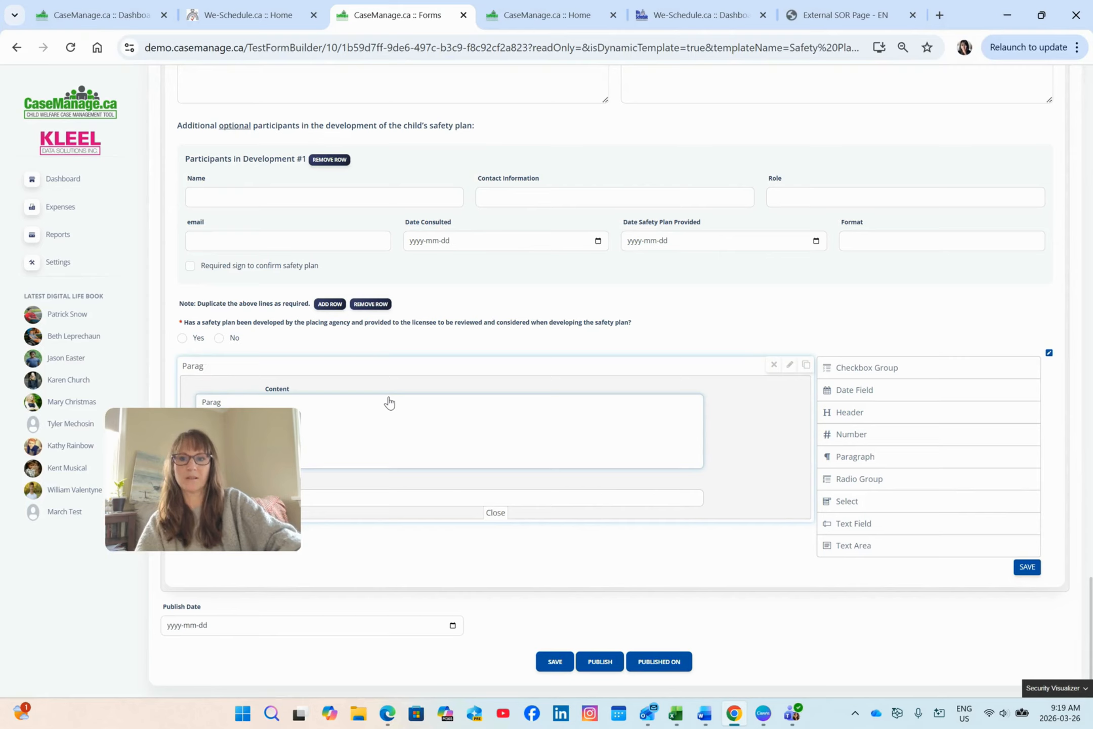
key("BackSpace")
type("ol")
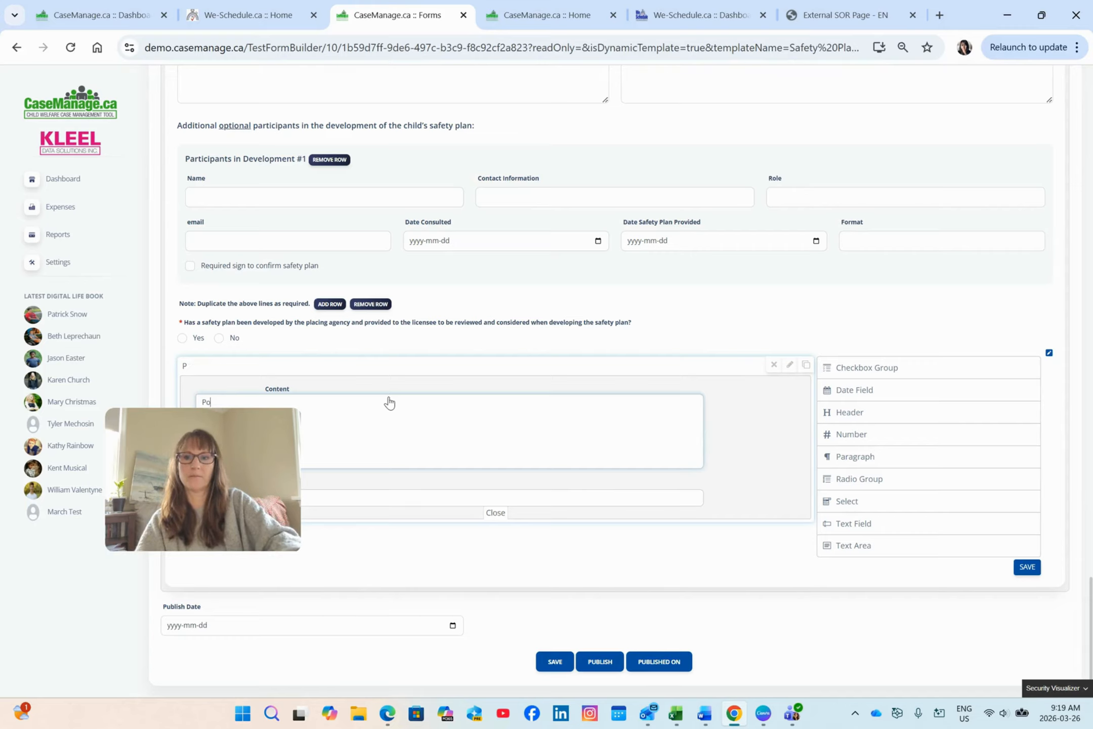
key("BackSpace")
key("BackSpace")
key("BackSpace")
type("As ")
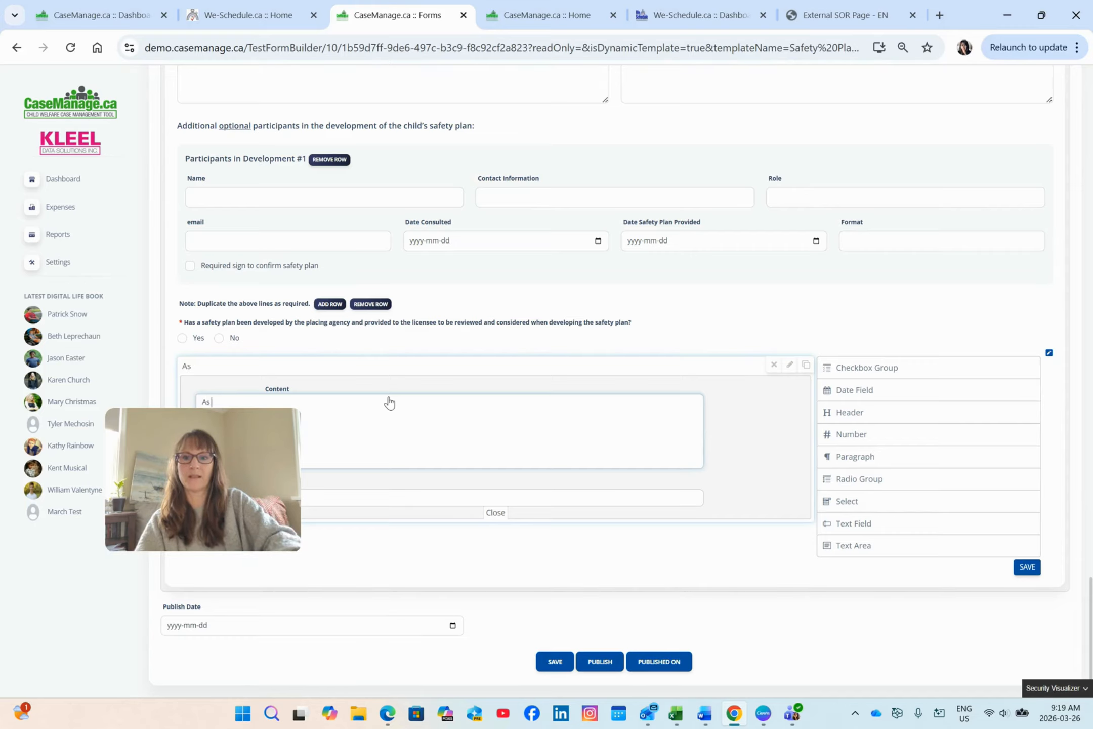
type("per polic")
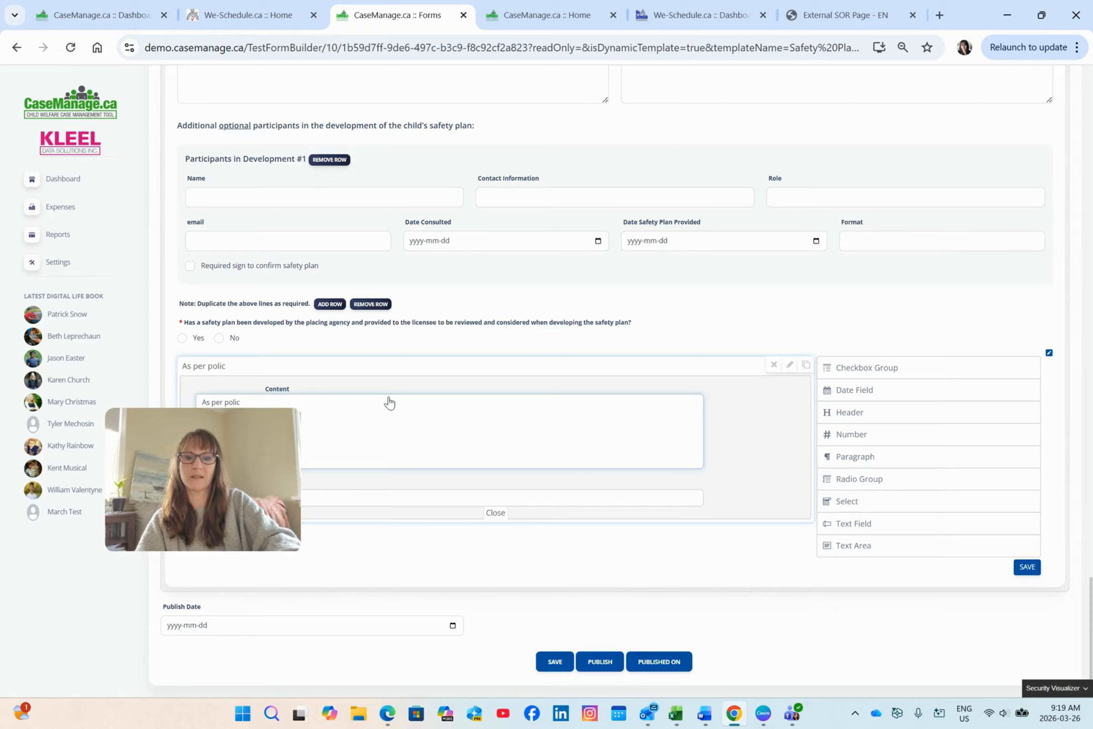
type("y 3a in the procedure manual.")
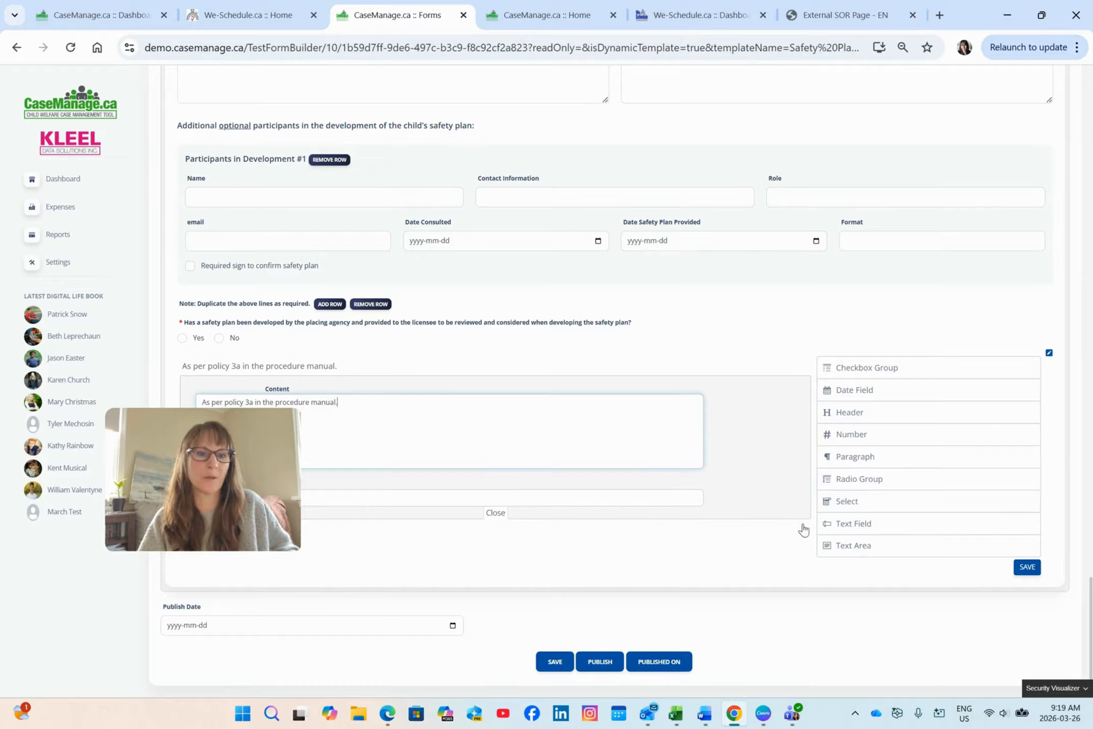
Add a Text Area labelled "Other Notes:" below the paragraph and save the section's custom fields
left_click(869, 545)
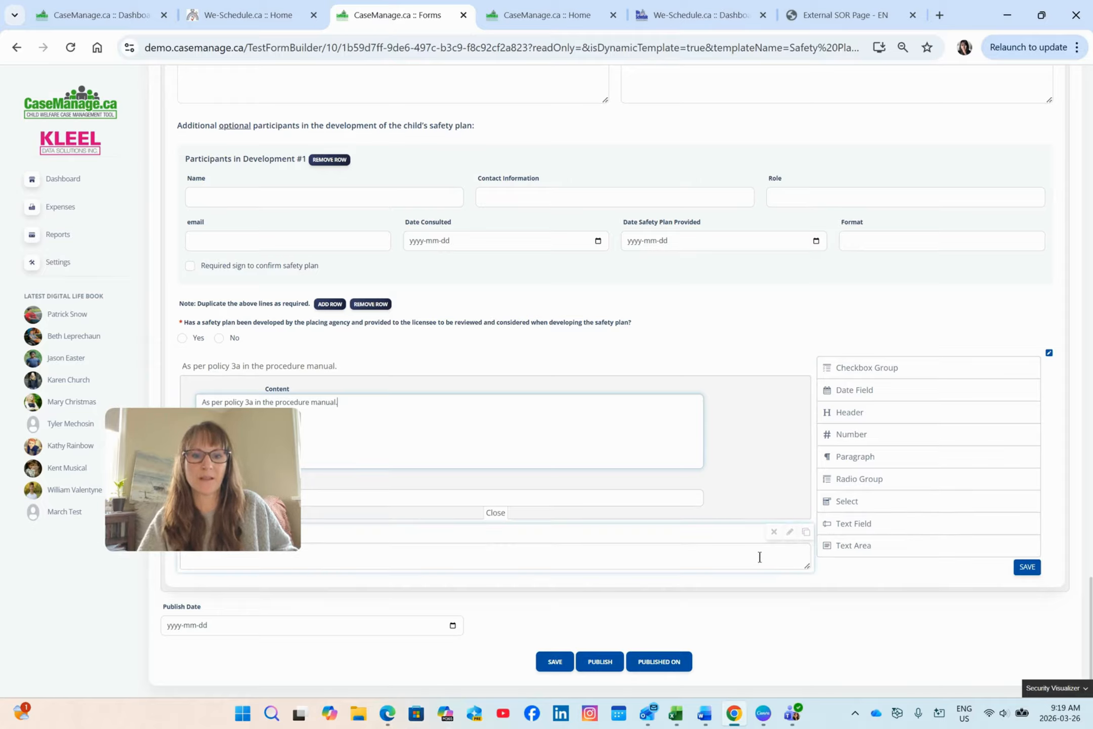
left_click(788, 534)
left_click_drag(281, 568, 130, 582)
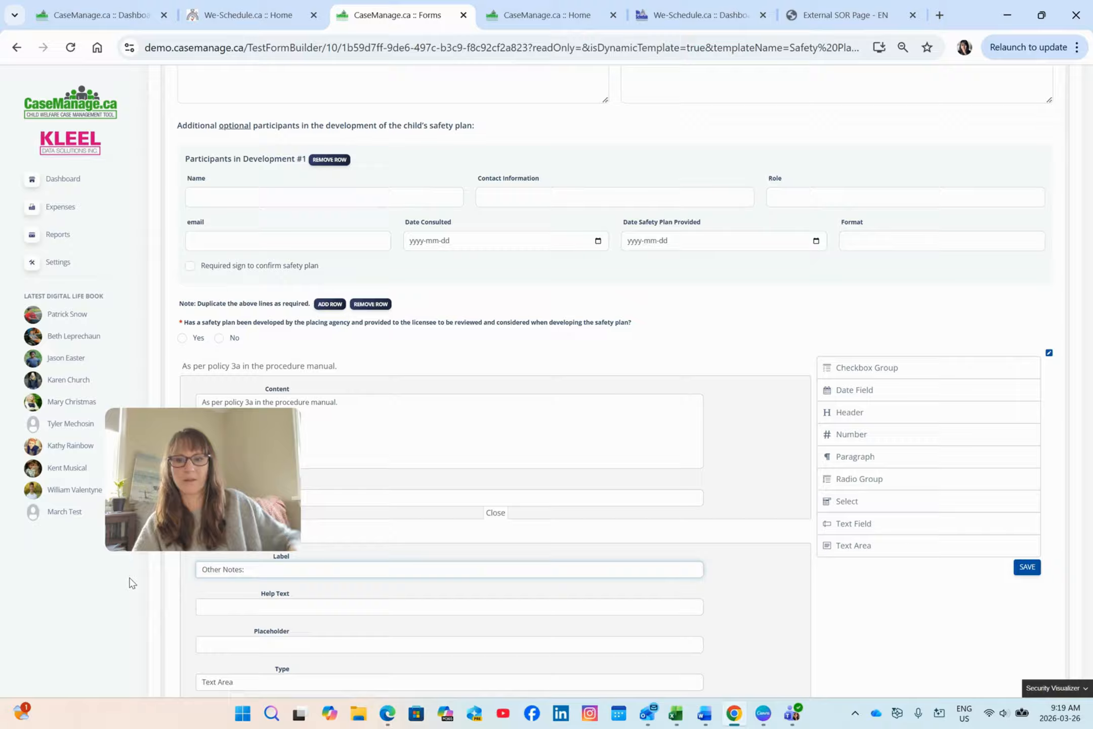
scroll(303, 577, "down", 2)
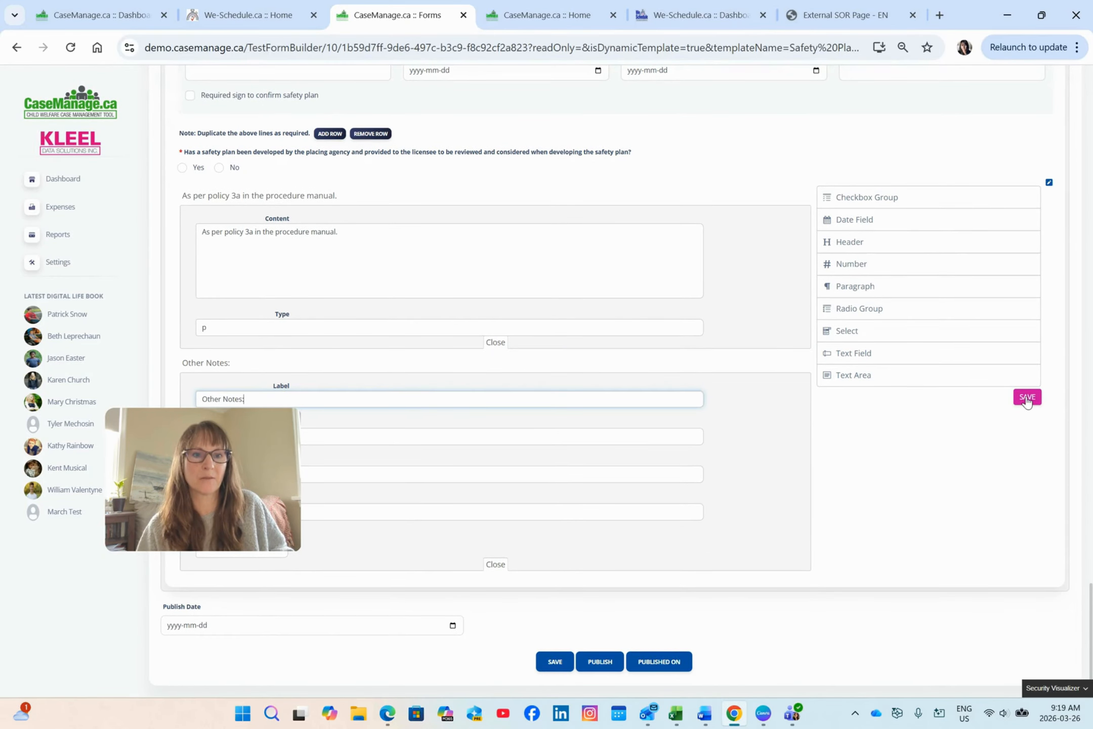
left_click(1027, 398)
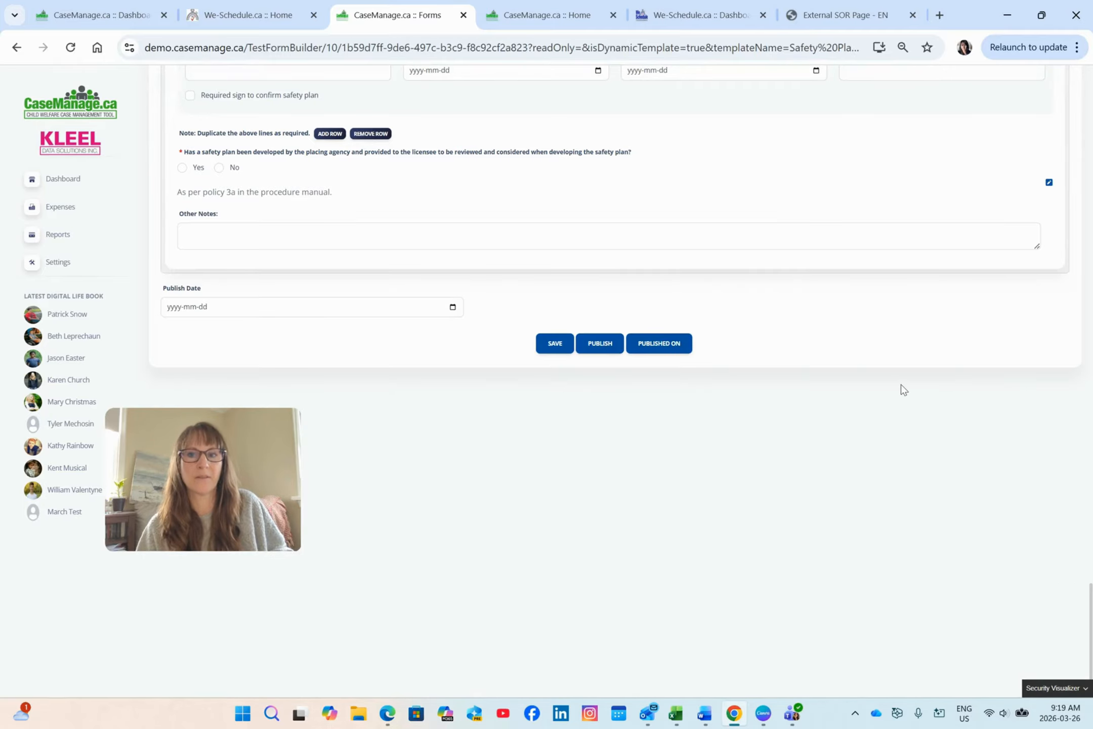
Save the whole form template without publishing it and locate Safety Plan March 2026 among the drafts
scroll(904, 389, "up", 2)
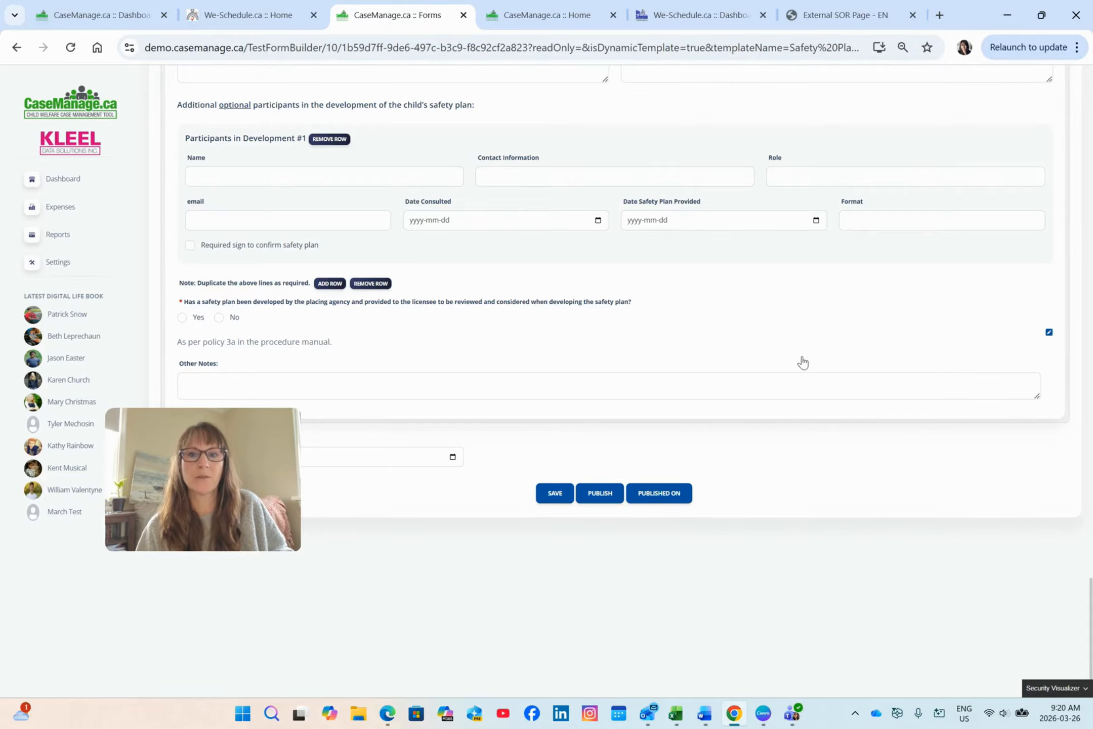
left_click(553, 493)
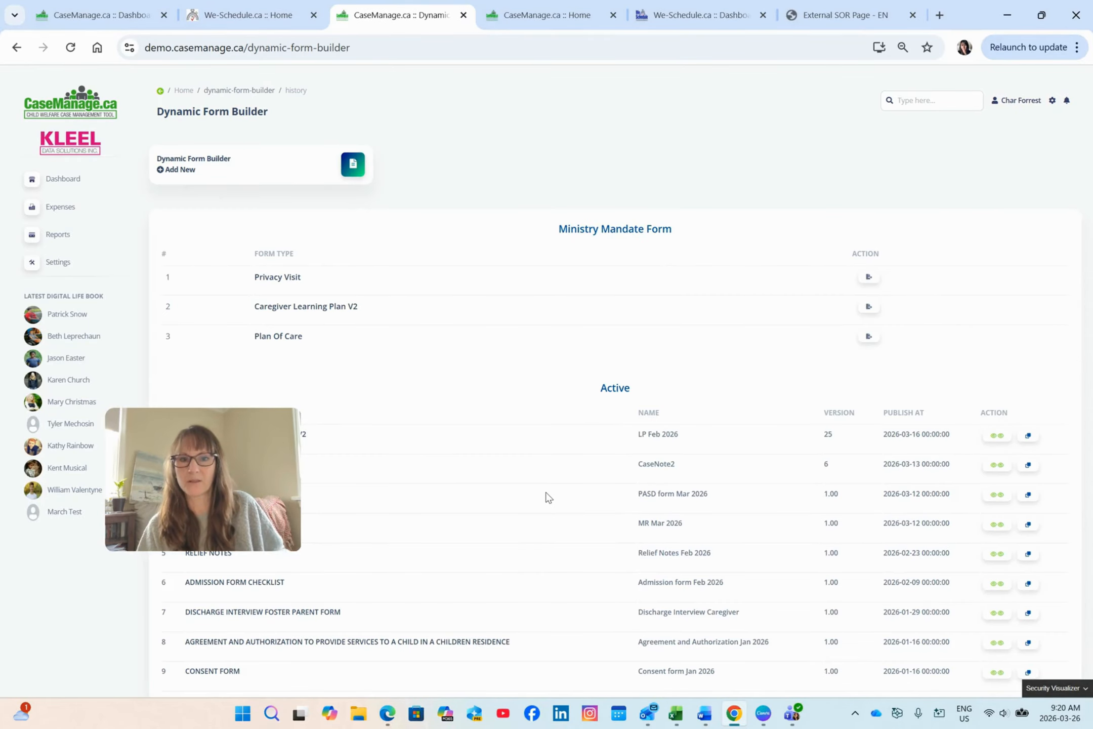
scroll(556, 495, "down", 10)
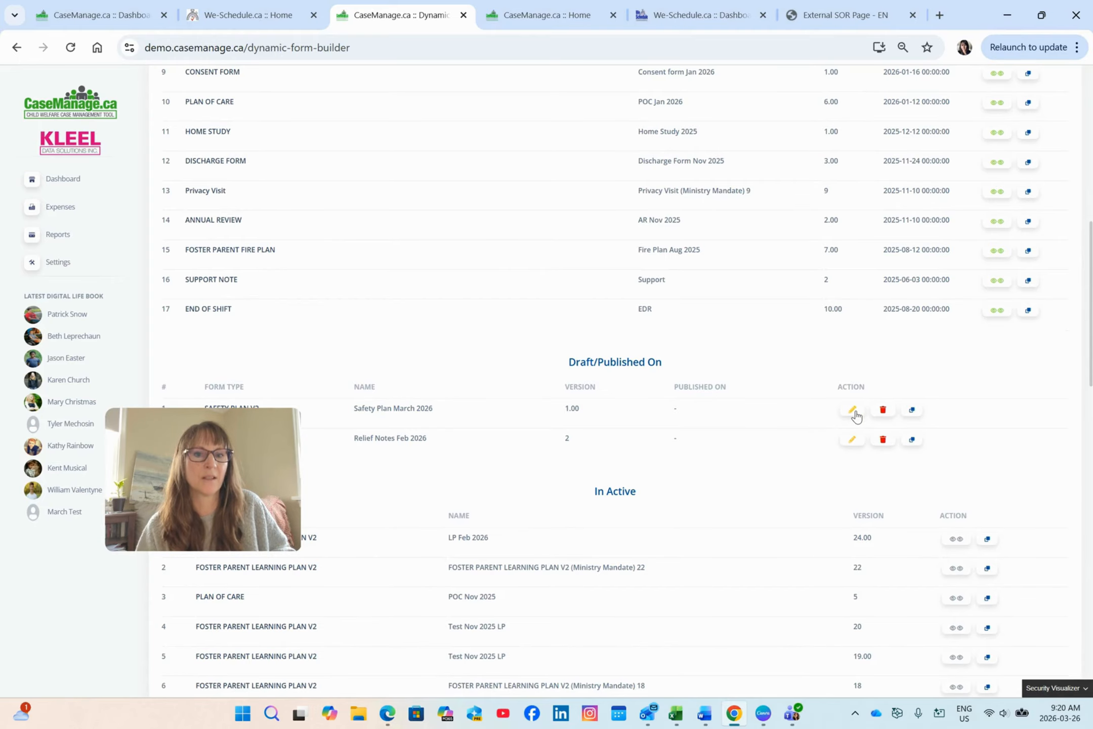
Open the Safety Plan March 2026 draft for editing and start customizing its Youth Information section
scroll(854, 416, "down", 3)
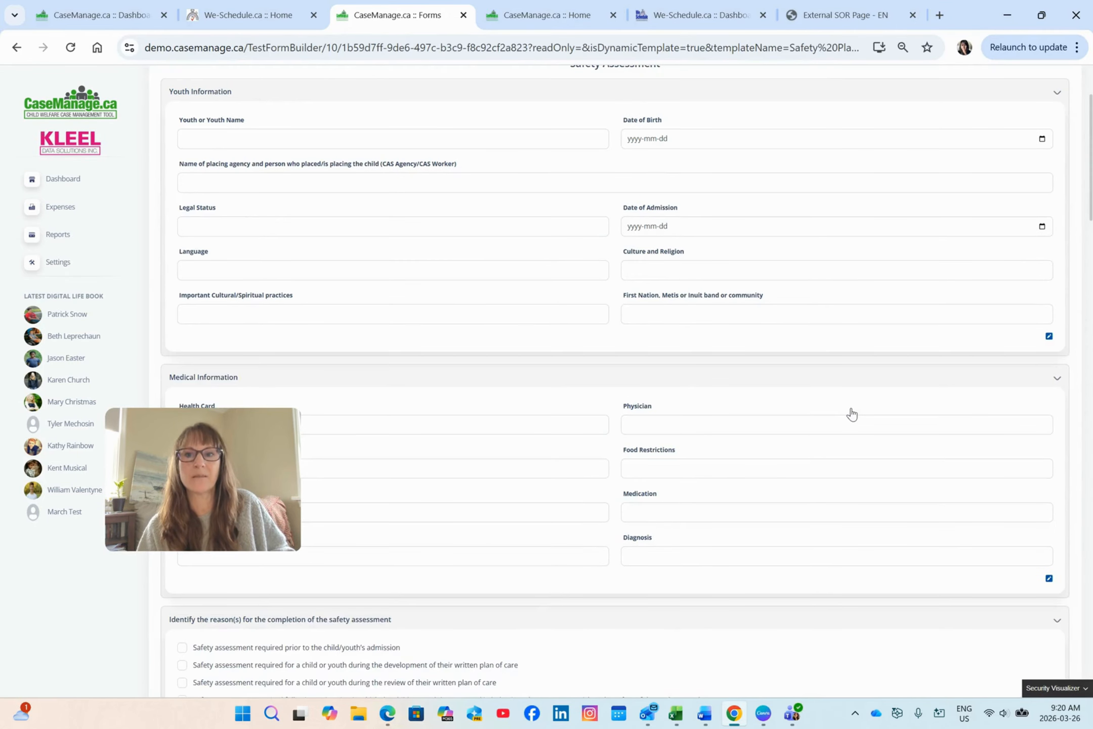
scroll(853, 415, "up", 3)
scroll(967, 461, "down", 2)
scroll(968, 462, "down", 1)
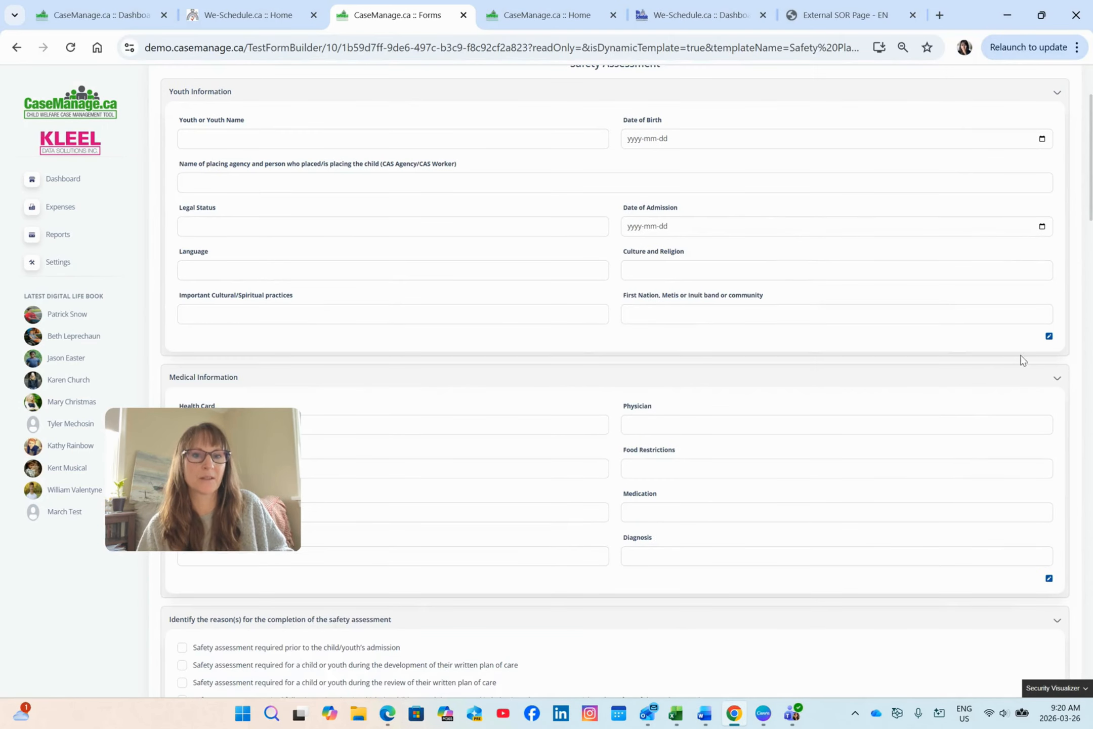
left_click(1050, 338)
scroll(879, 300, "down", 2)
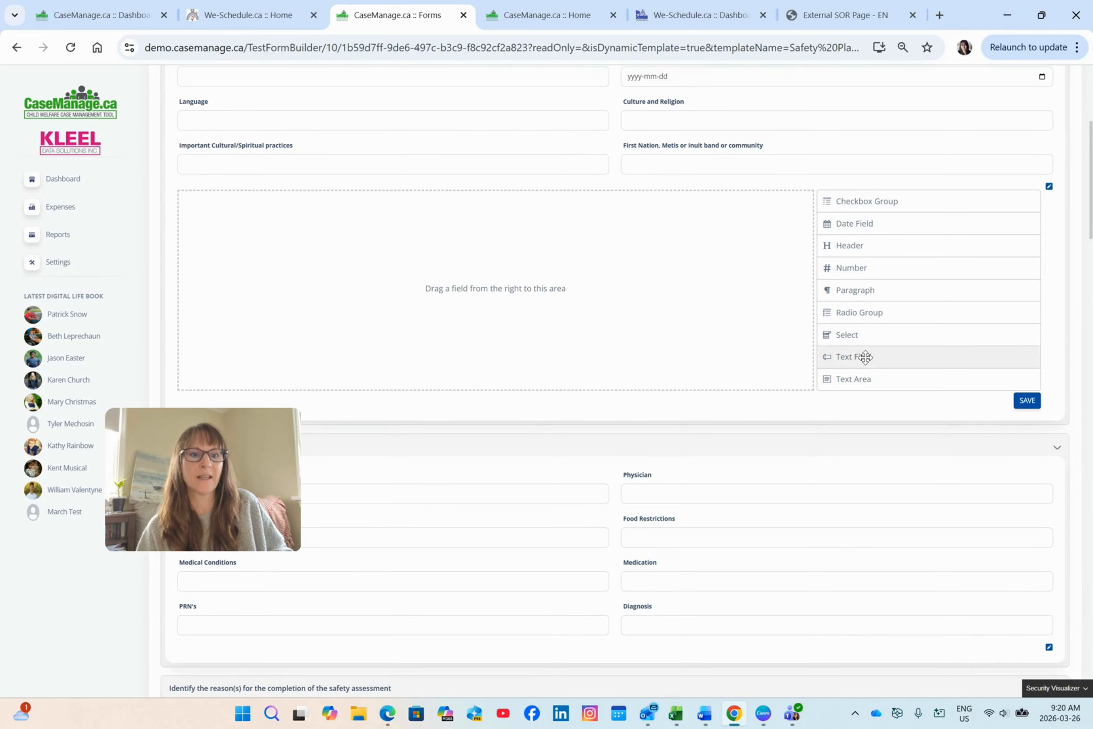
Add a Text Area labelled "Additional Contact Information:" to the Youth Information section
left_click(868, 378)
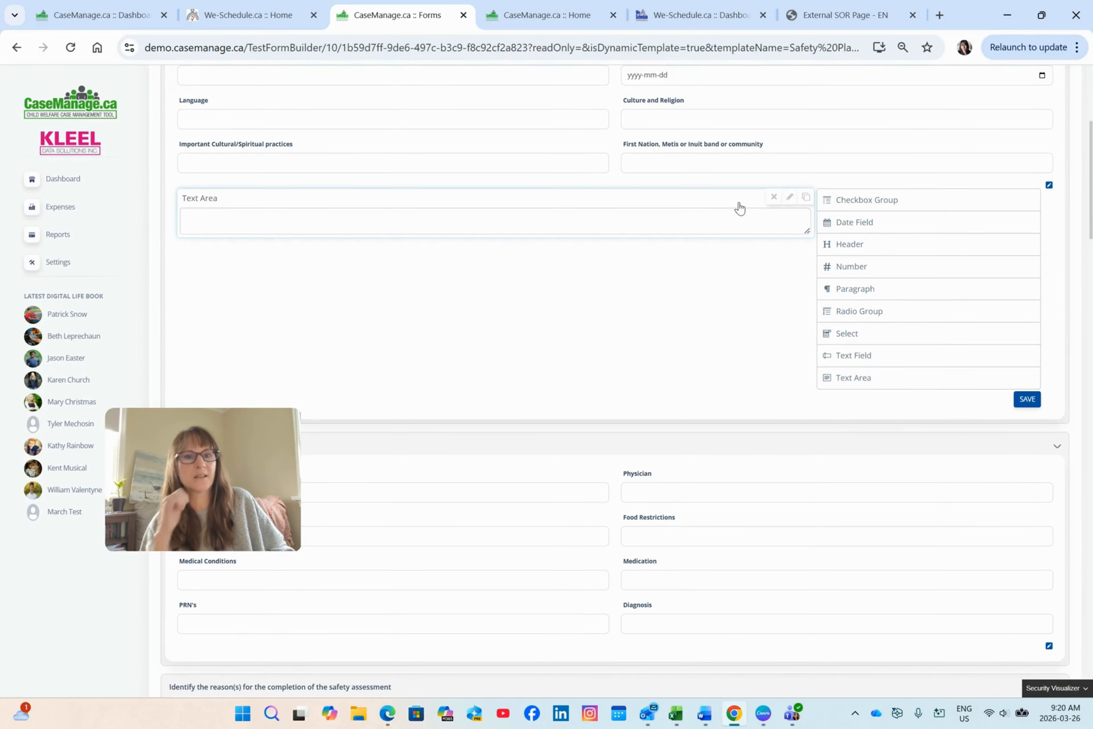
left_click(788, 201)
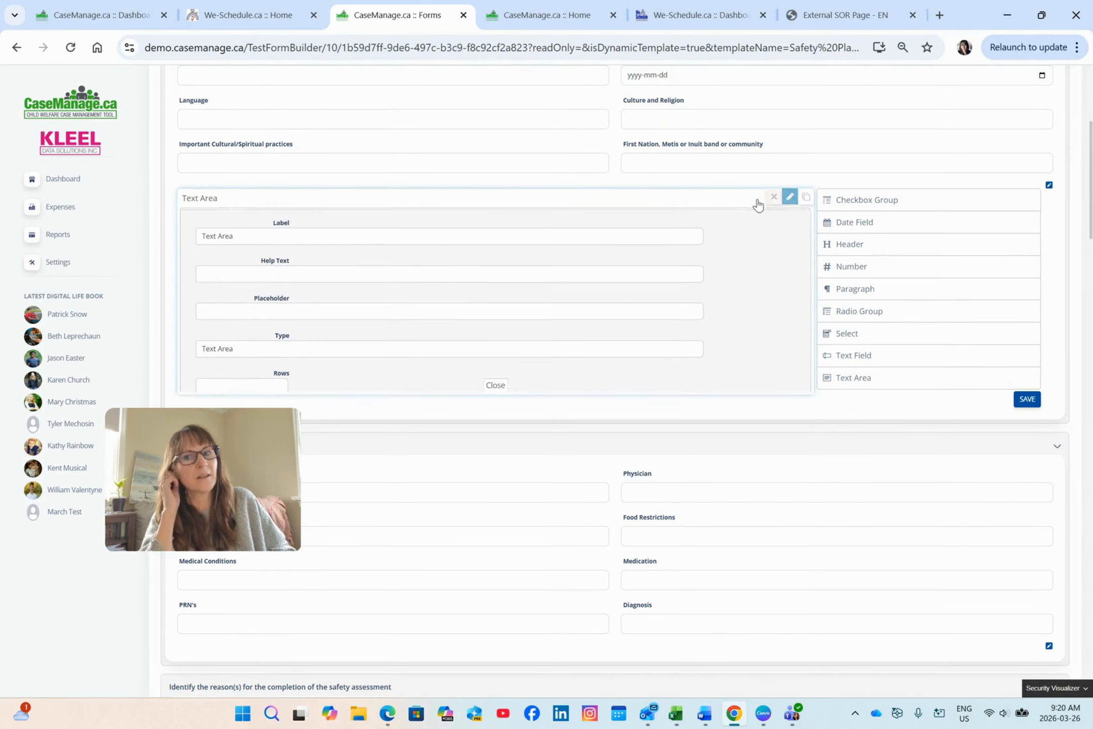
triple_click(244, 235)
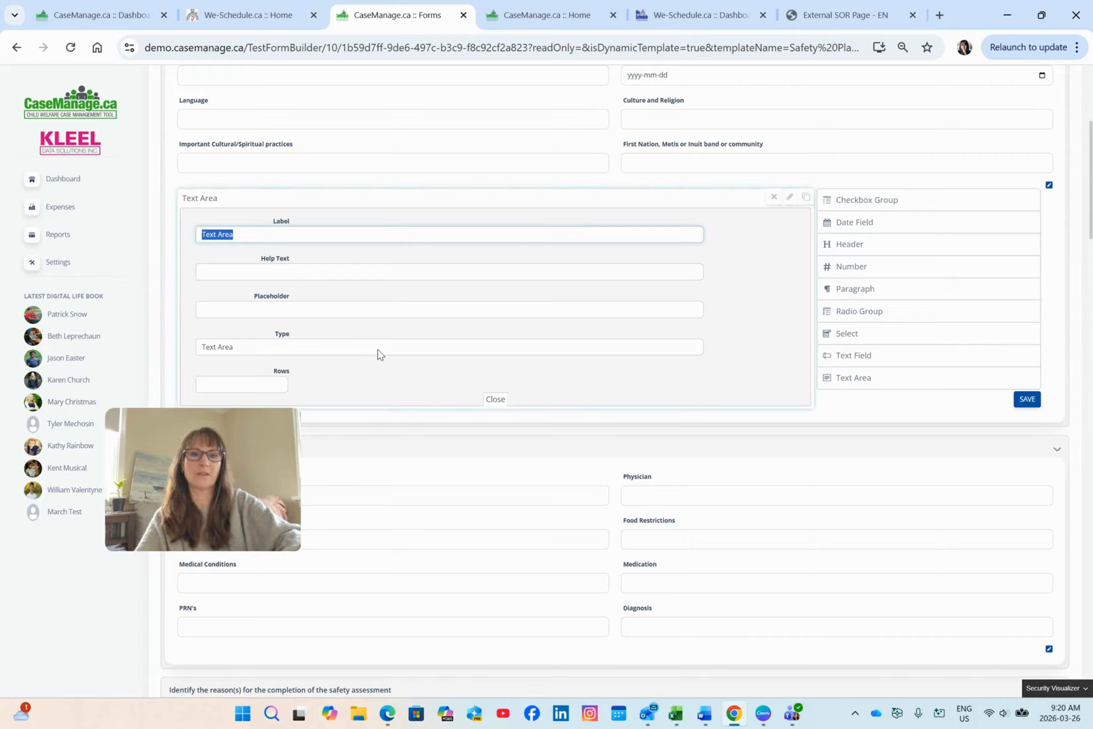
type("Additio")
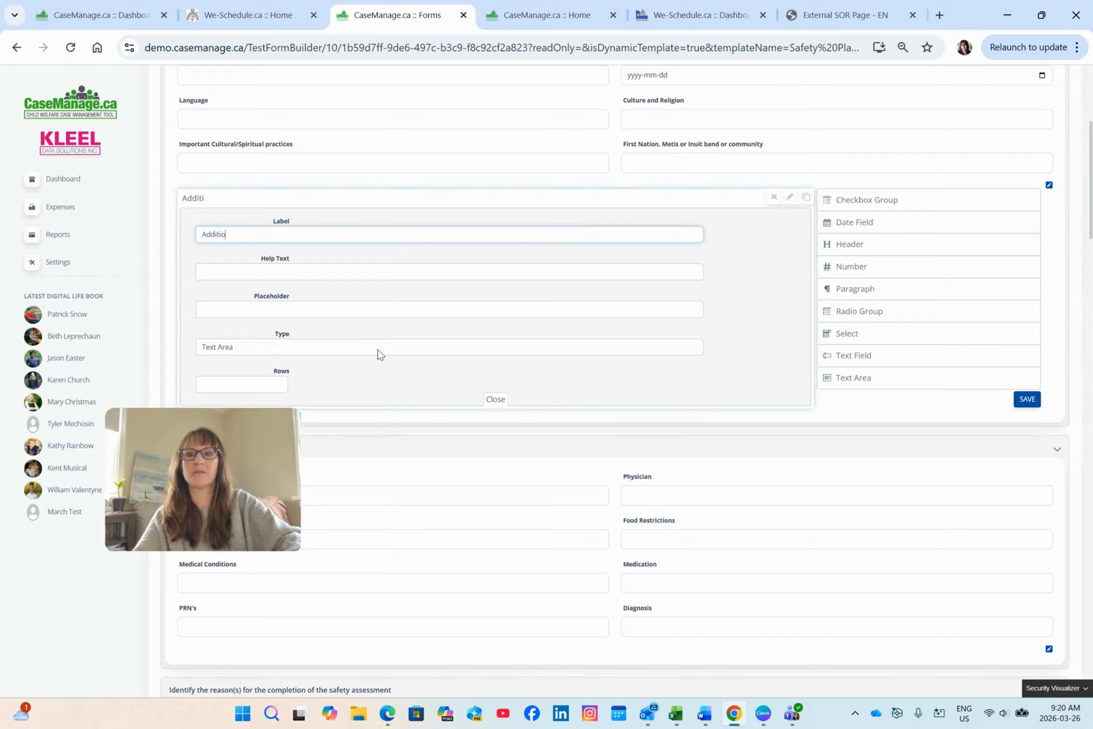
type("nal Conta")
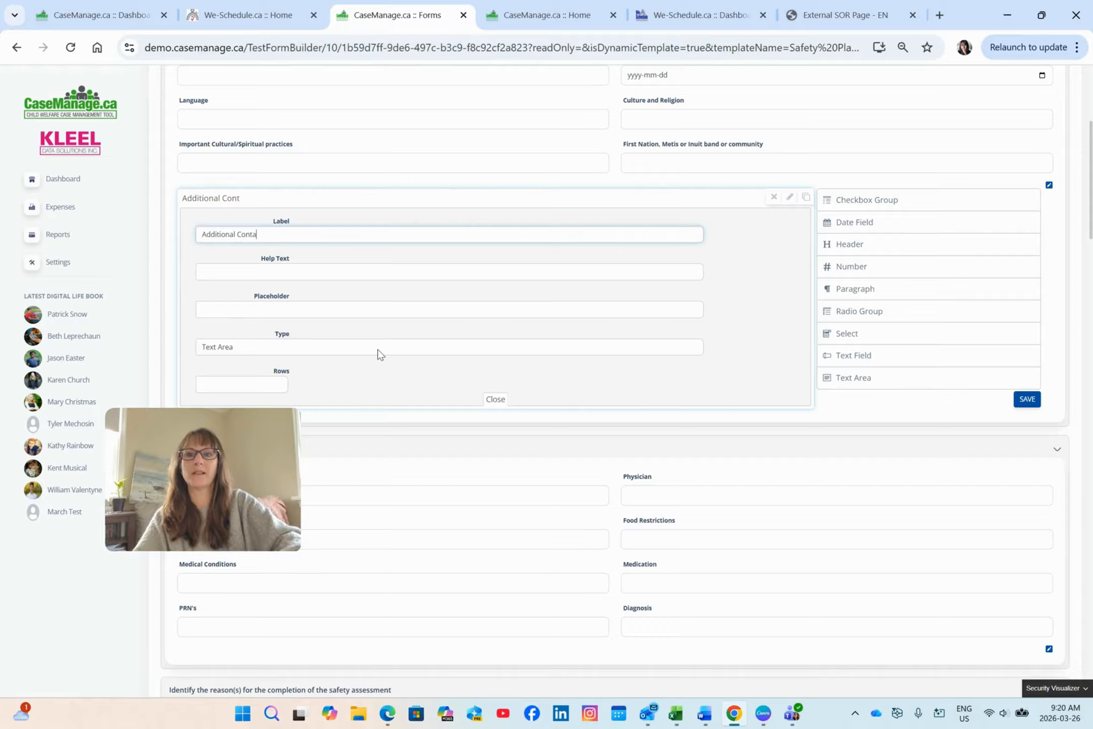
type("ct Information:")
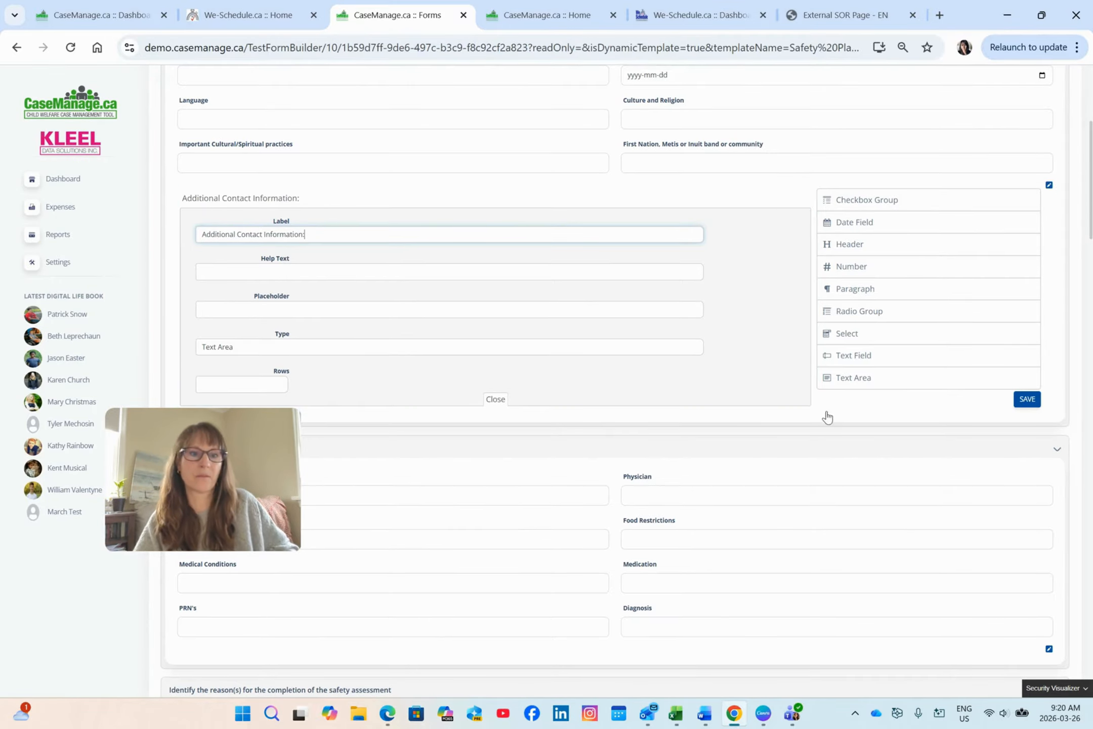
Save the Youth Information section's custom fields and make the Additional Contact Information box taller
left_click(1020, 400)
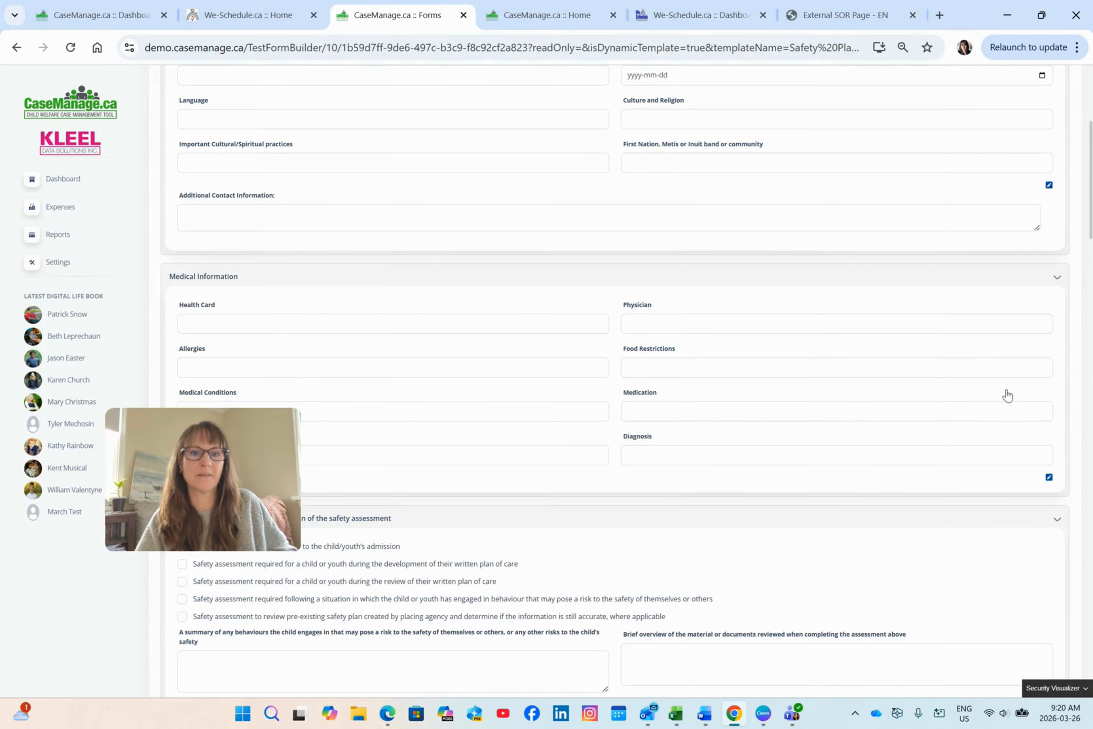
mouse_move(1034, 230)
left_mouse_down()
mouse_move(1029, 444)
mouse_move(1017, 246)
mouse_move(1036, 389)
mouse_move(1034, 209)
left_mouse_up()
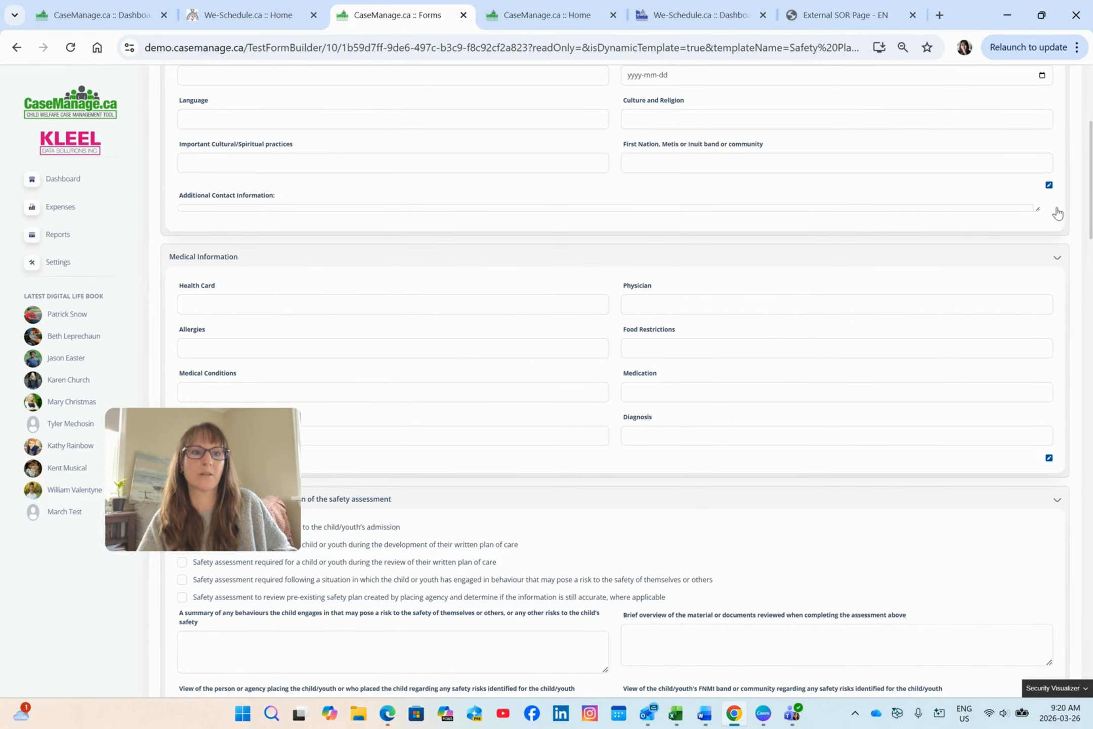
left_click_drag(1037, 208, 1037, 263)
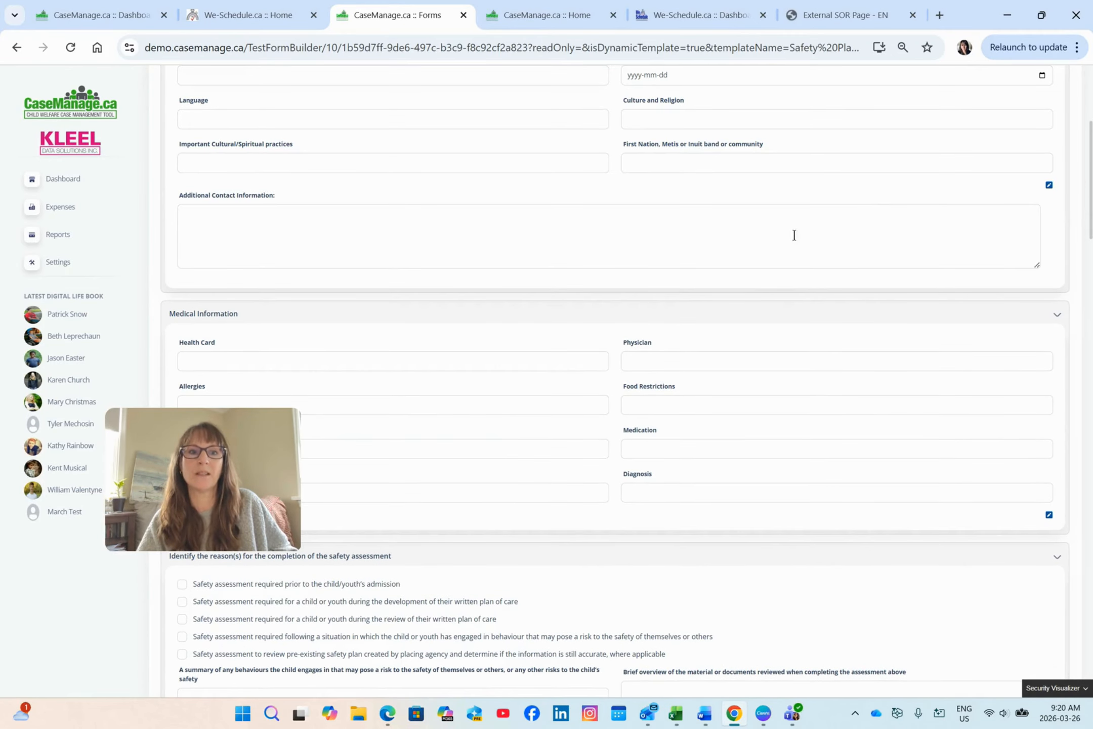
Customize the Medical Information section by adding a Radio Group labelled "Child healthy?"
scroll(958, 206, "down", 3)
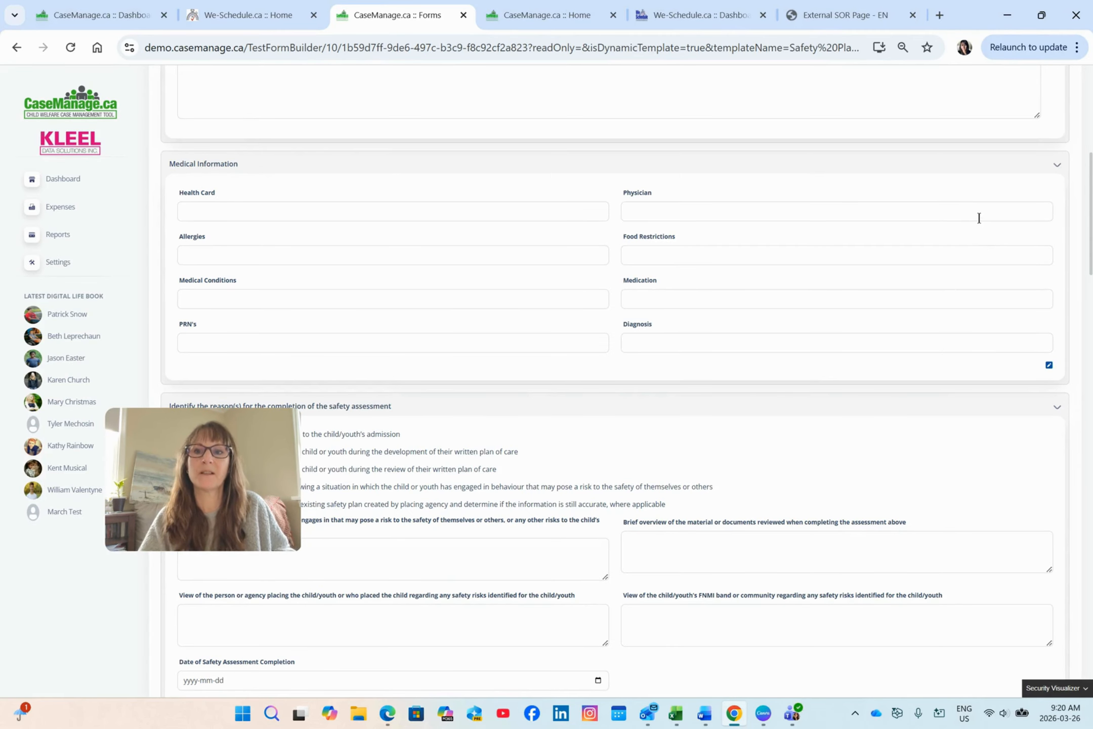
left_click(1050, 366)
scroll(1025, 365, "down", 3)
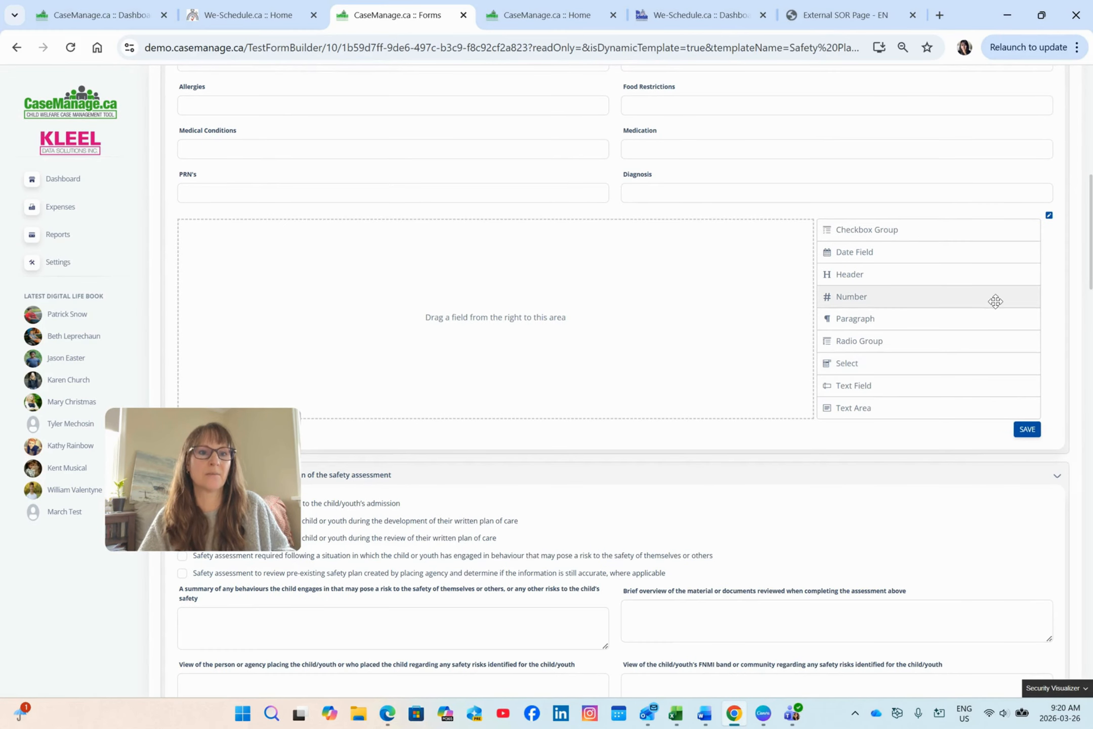
left_click(878, 341)
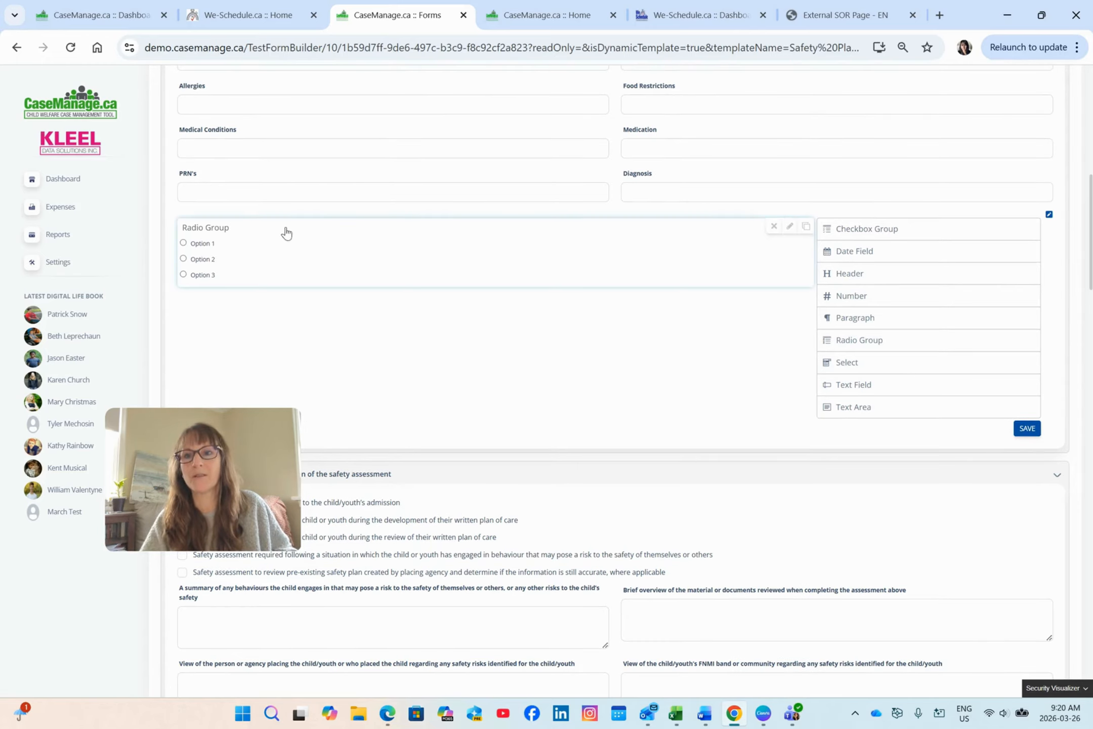
left_click(790, 227)
triple_click(316, 269)
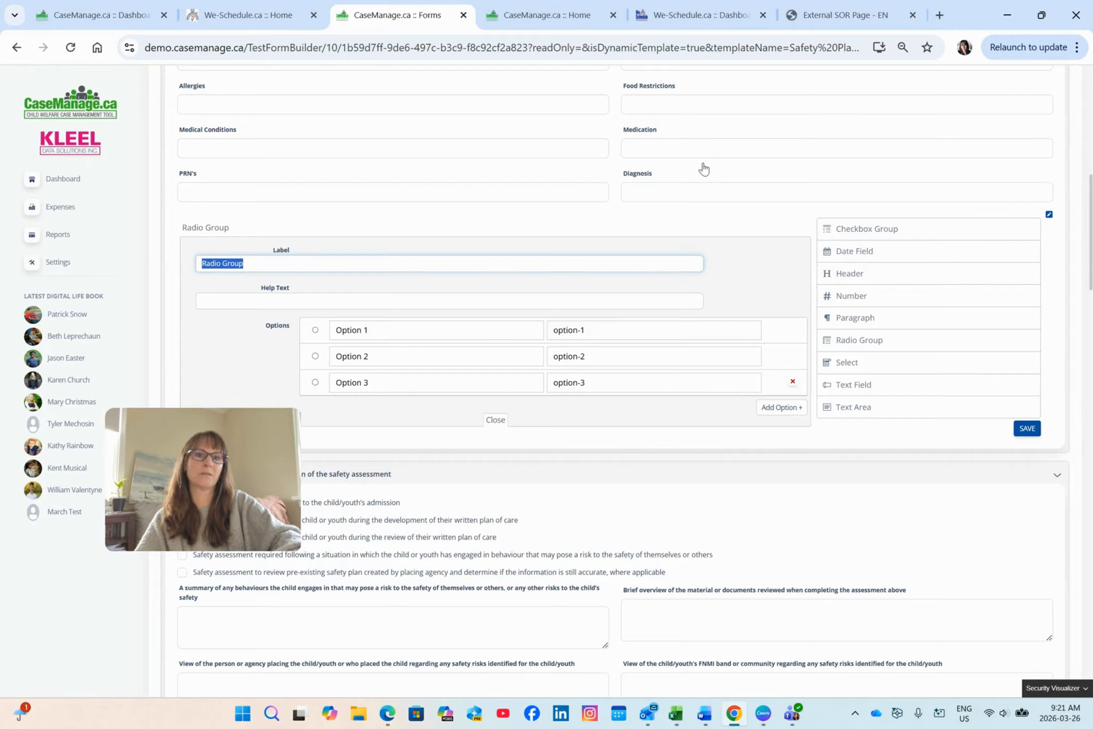
type("Ch")
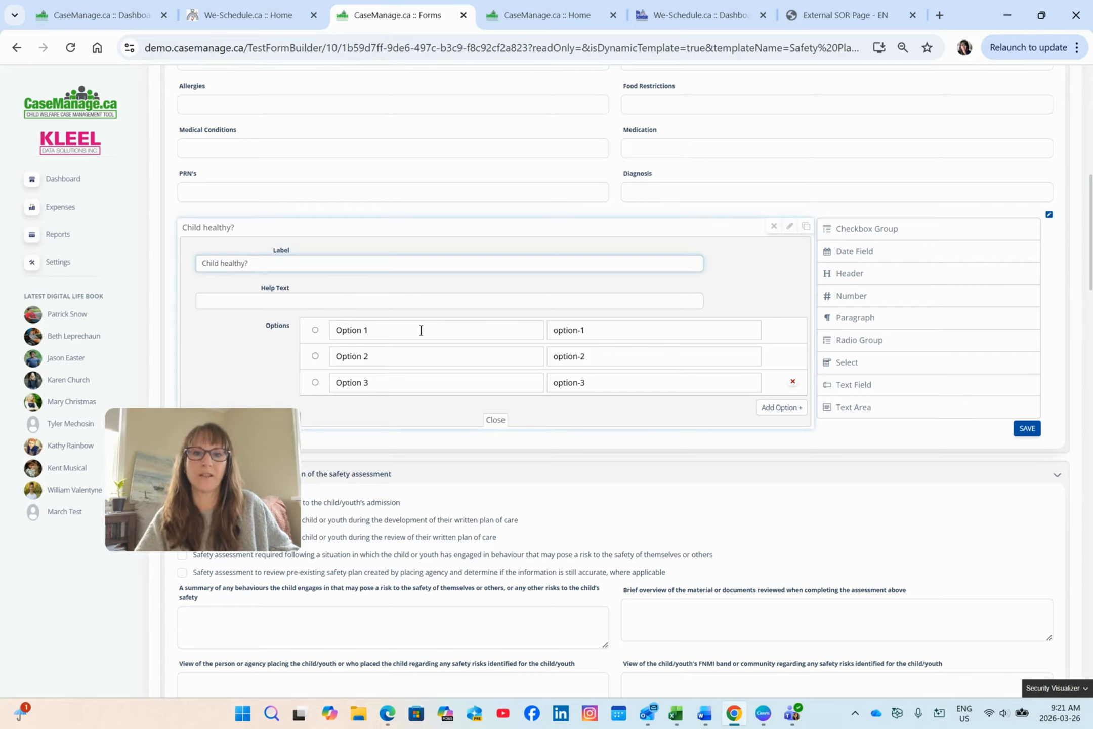
Name the three options of the "Child healthy?" radio group Yes, No and Other
left_click_drag(427, 331, 304, 324)
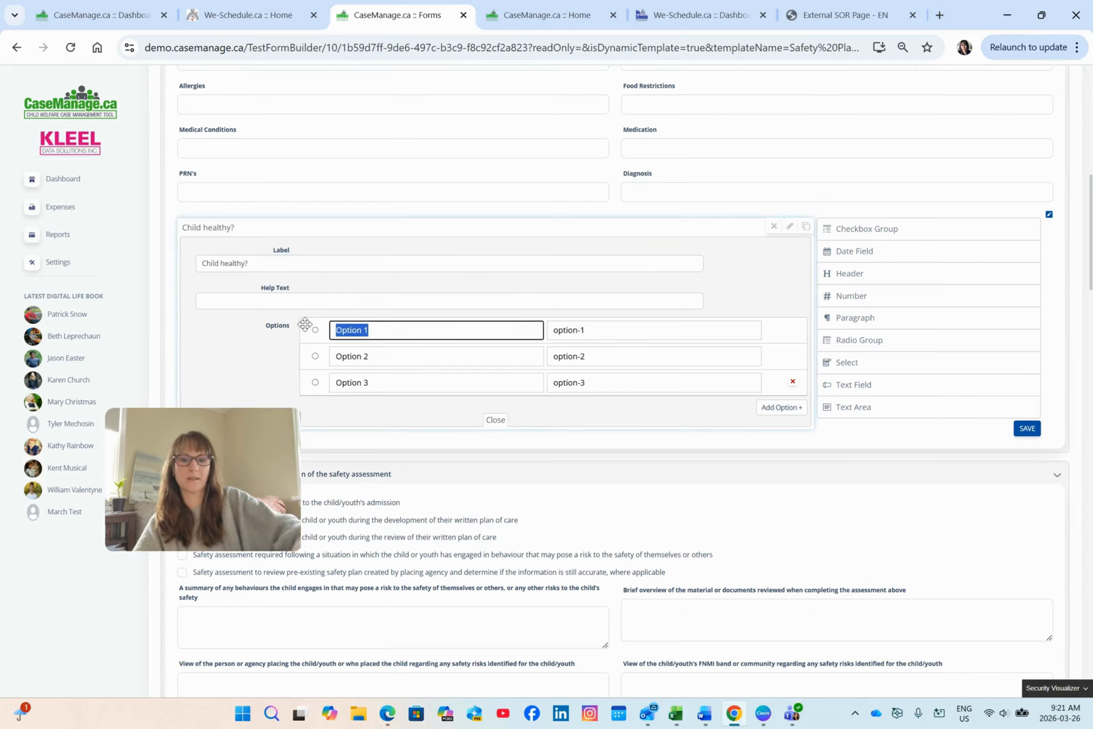
type("Yes")
left_click(627, 331)
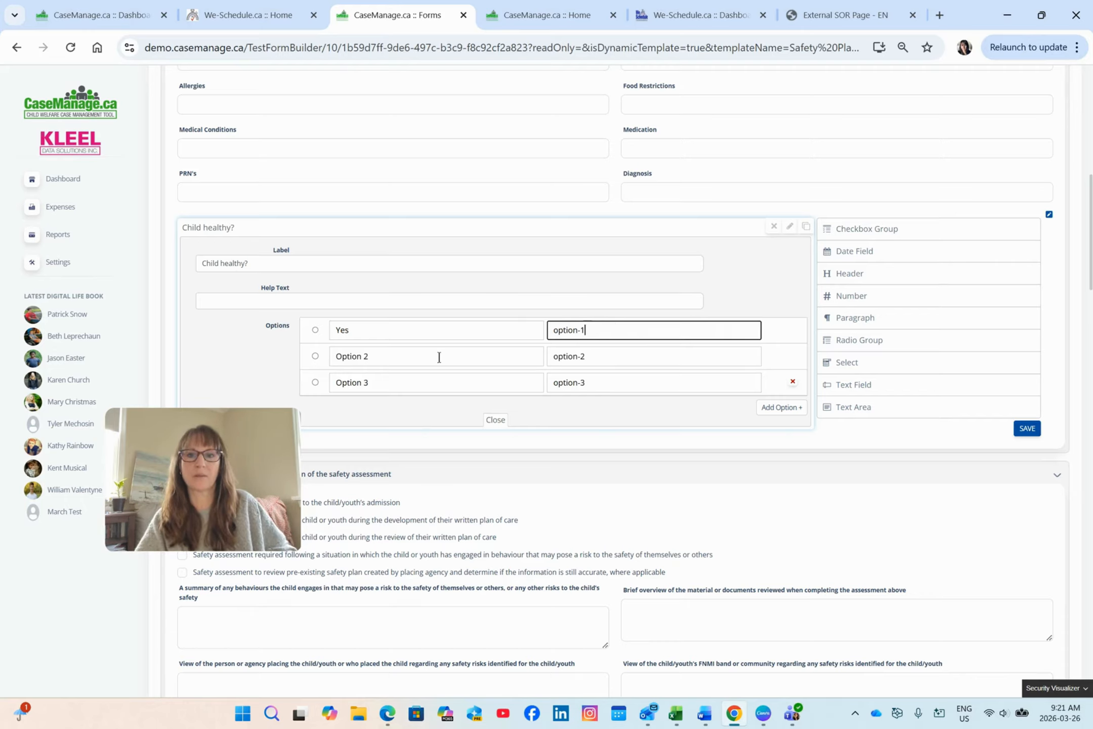
left_click_drag(440, 357, 324, 387)
type("No")
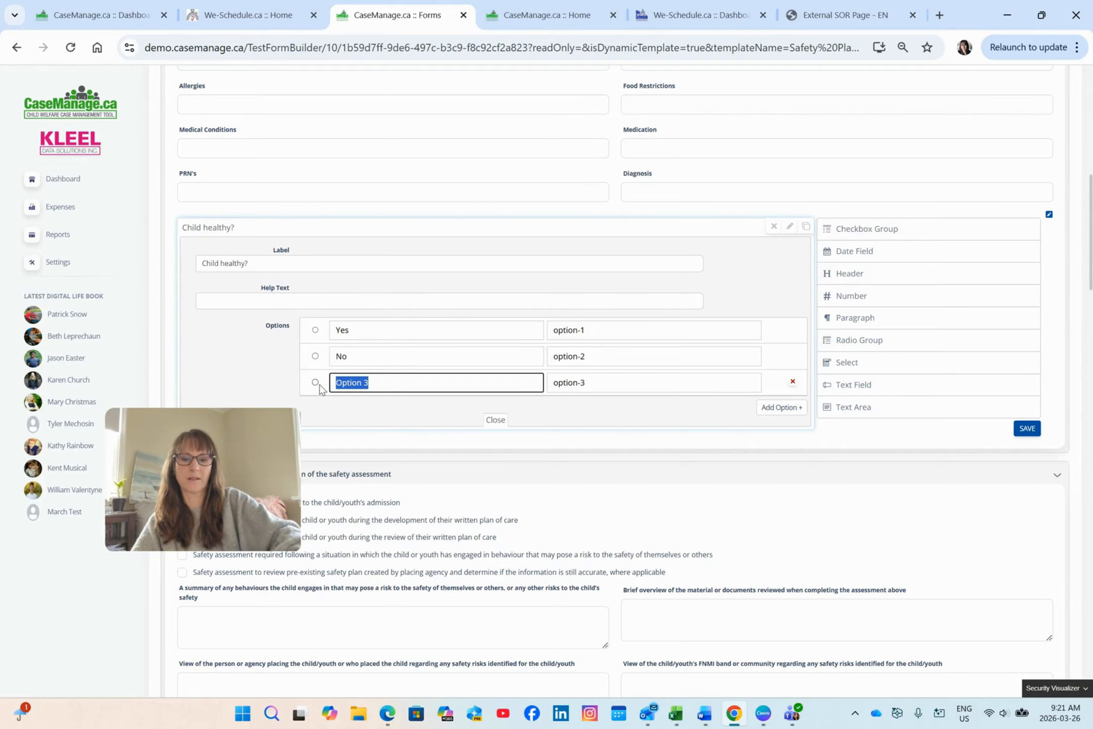
type("Other")
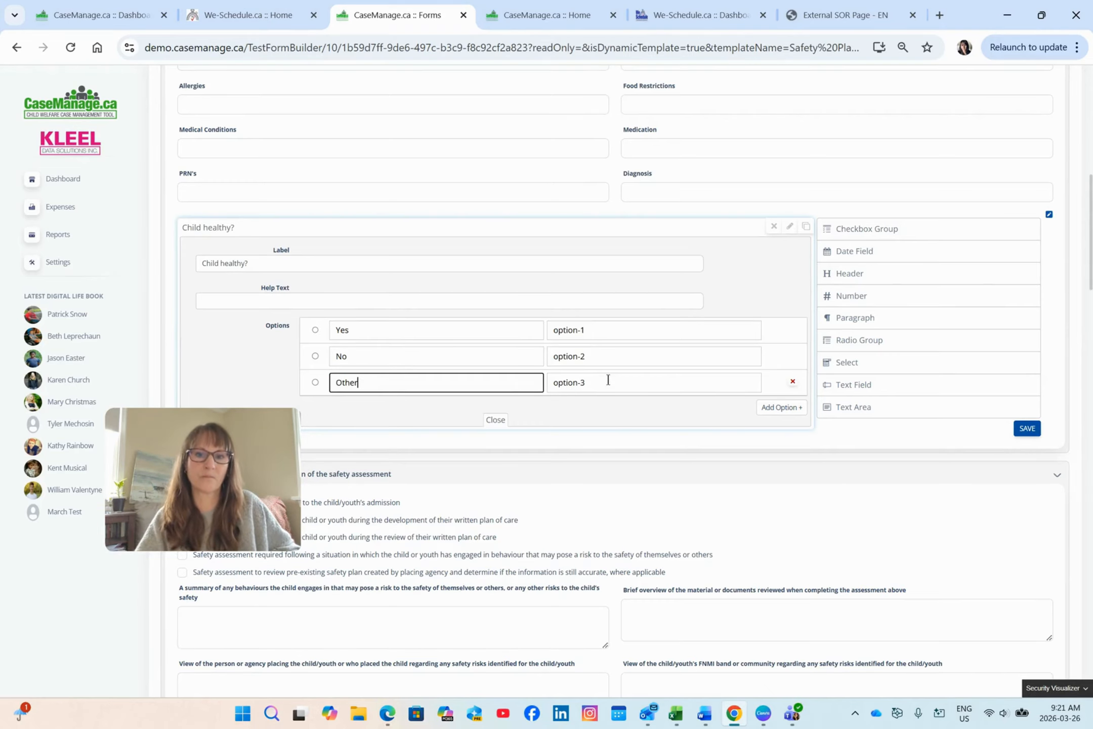
Save the Medical Information section's custom fields and try out the "Child healthy?" answers, finishing on Yes
left_click(1026, 429)
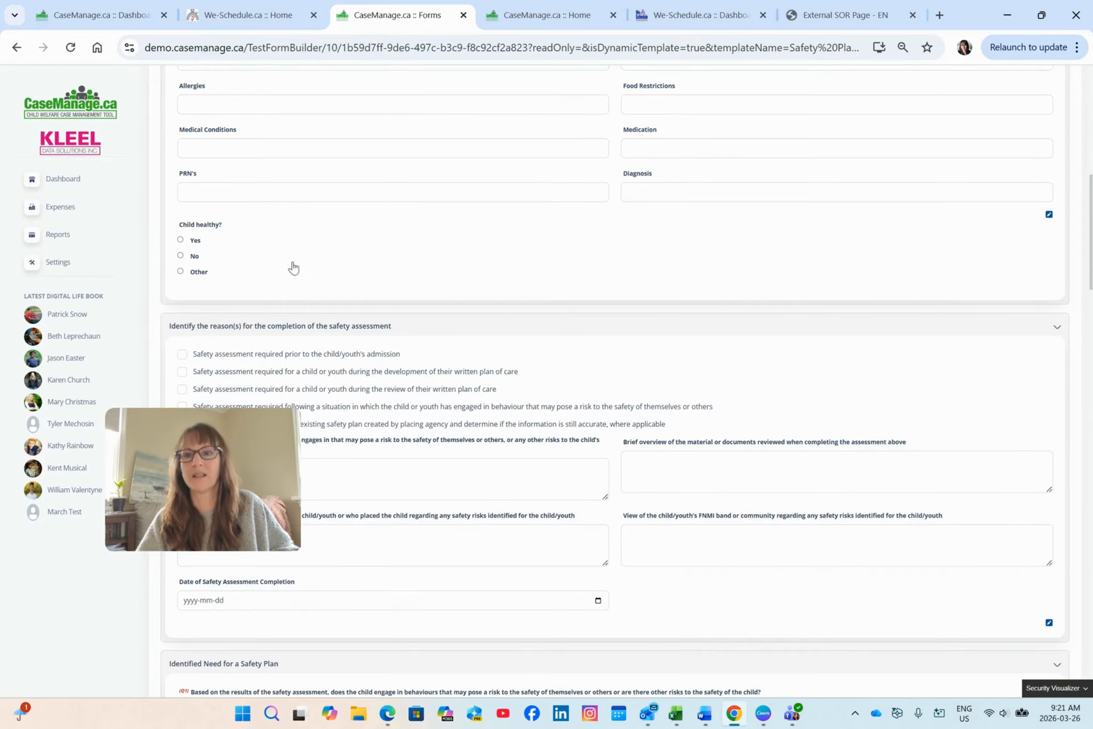
left_click(181, 271)
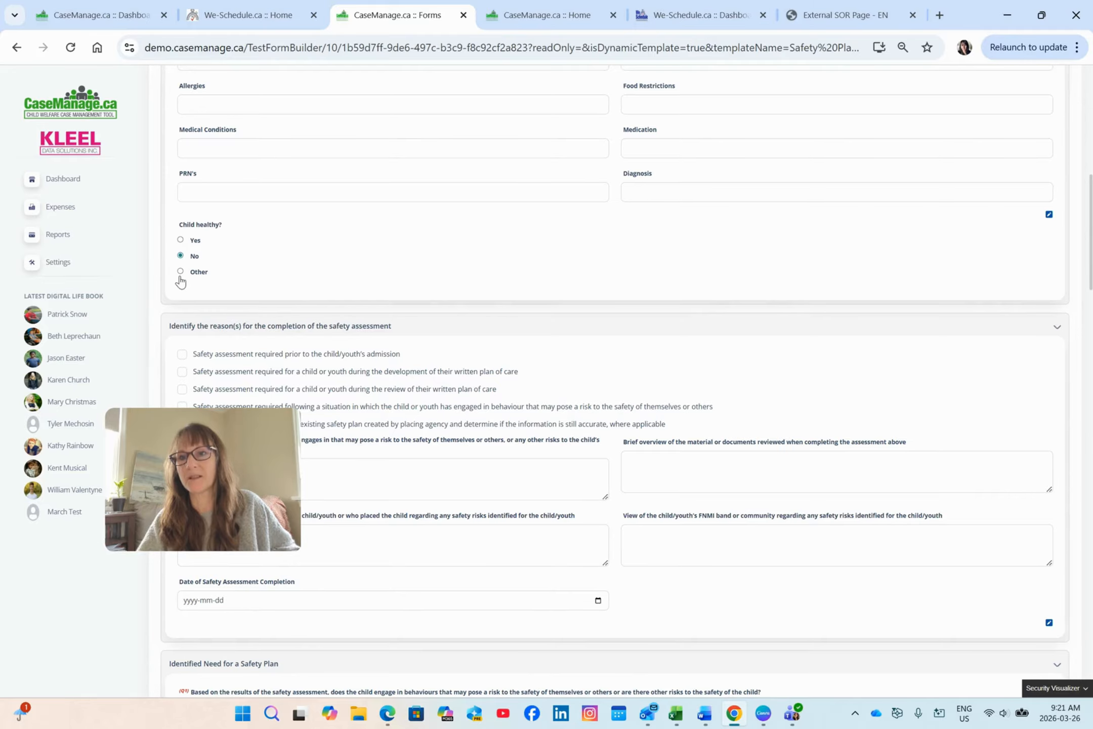
left_click(181, 240)
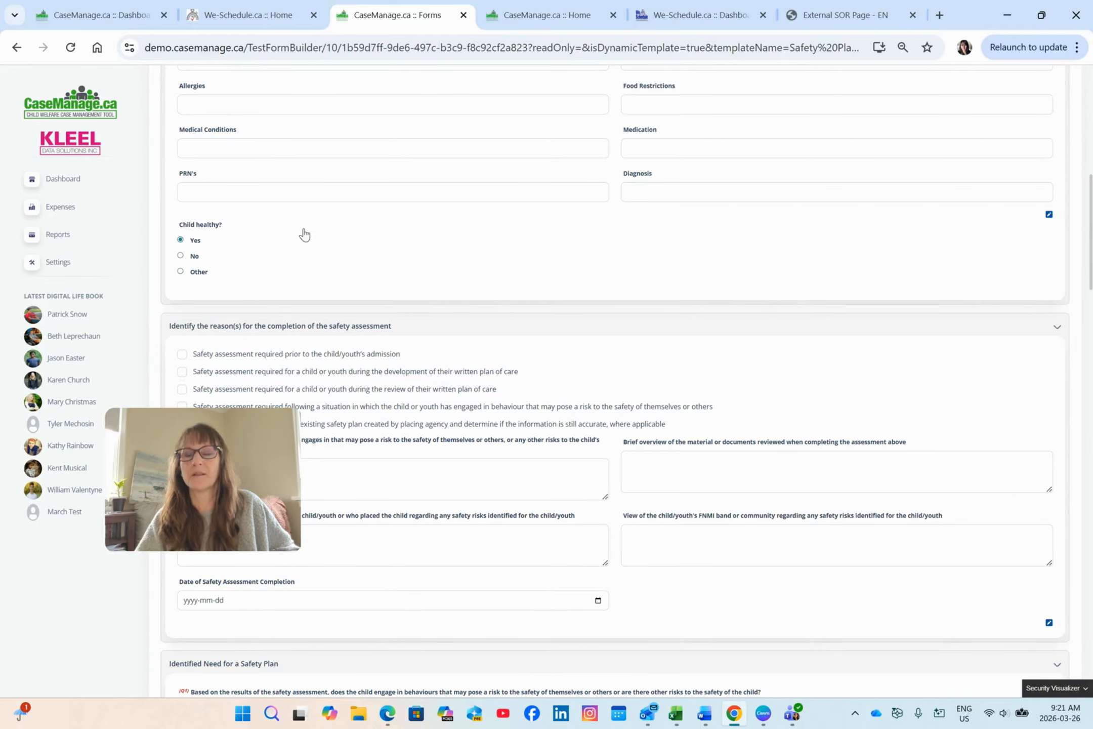
Reopen the Medical Information customization and add a Checkbox Group labelled "Child's favourite foods:" below the radio group
left_click(1049, 216)
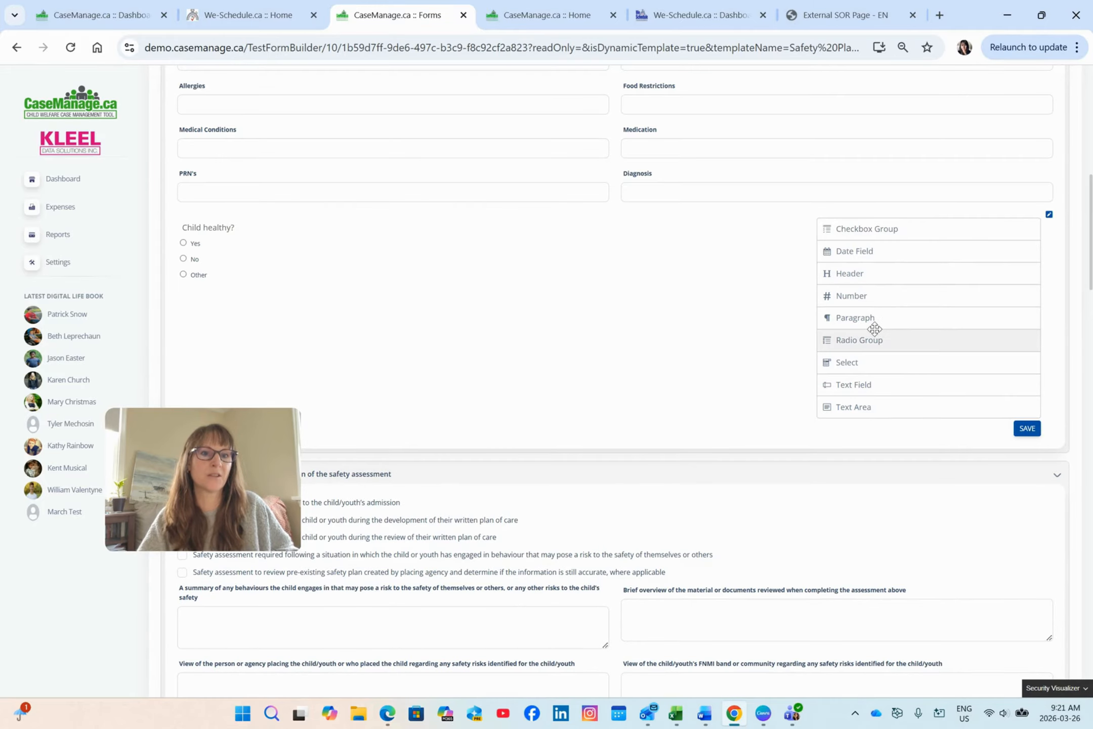
left_click(876, 230)
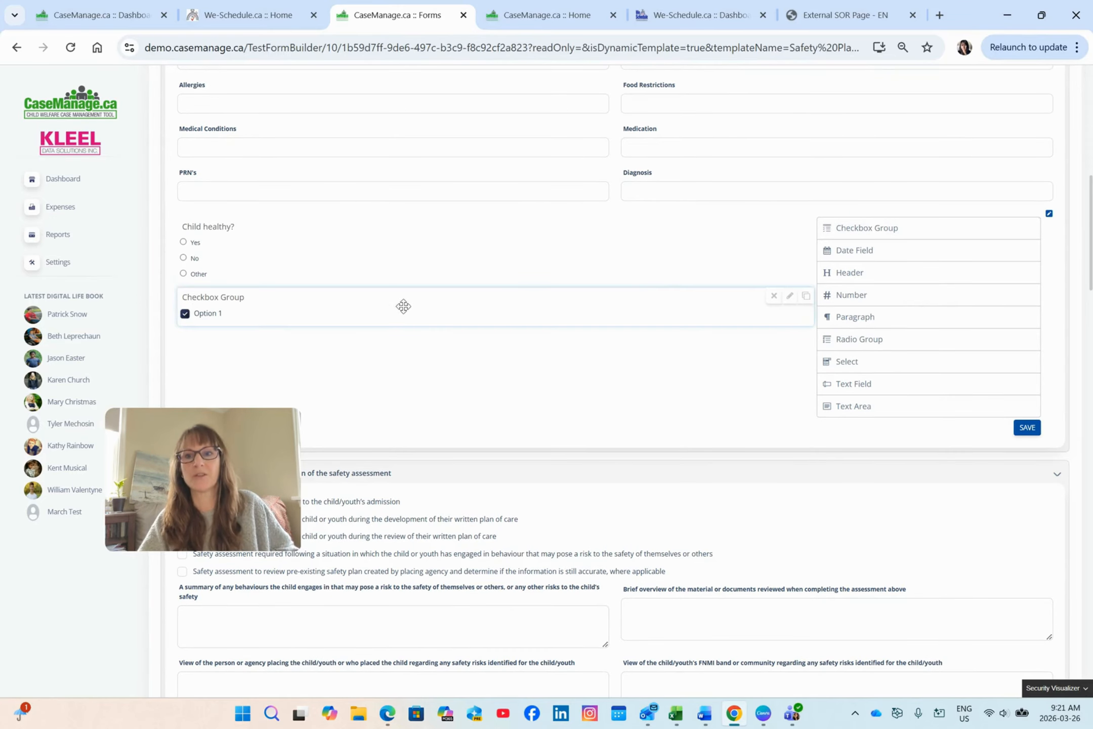
left_click(790, 295)
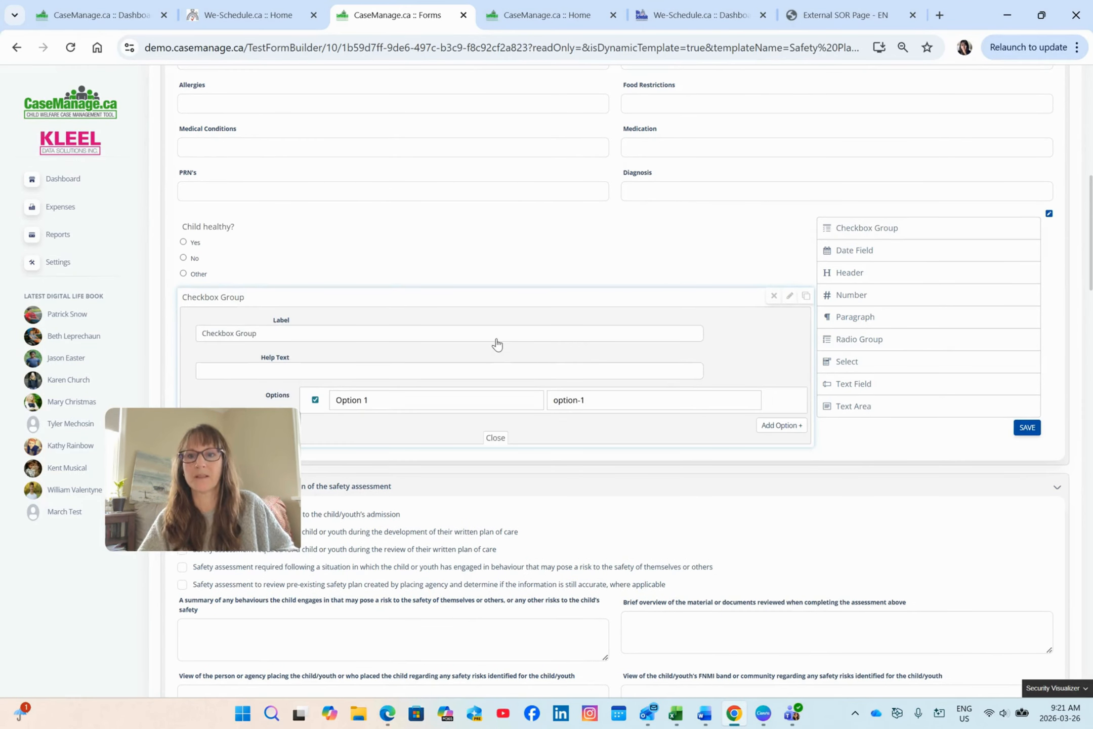
left_click(258, 326)
left_click_drag(258, 327, 140, 319)
type("Child's favourite foods:")
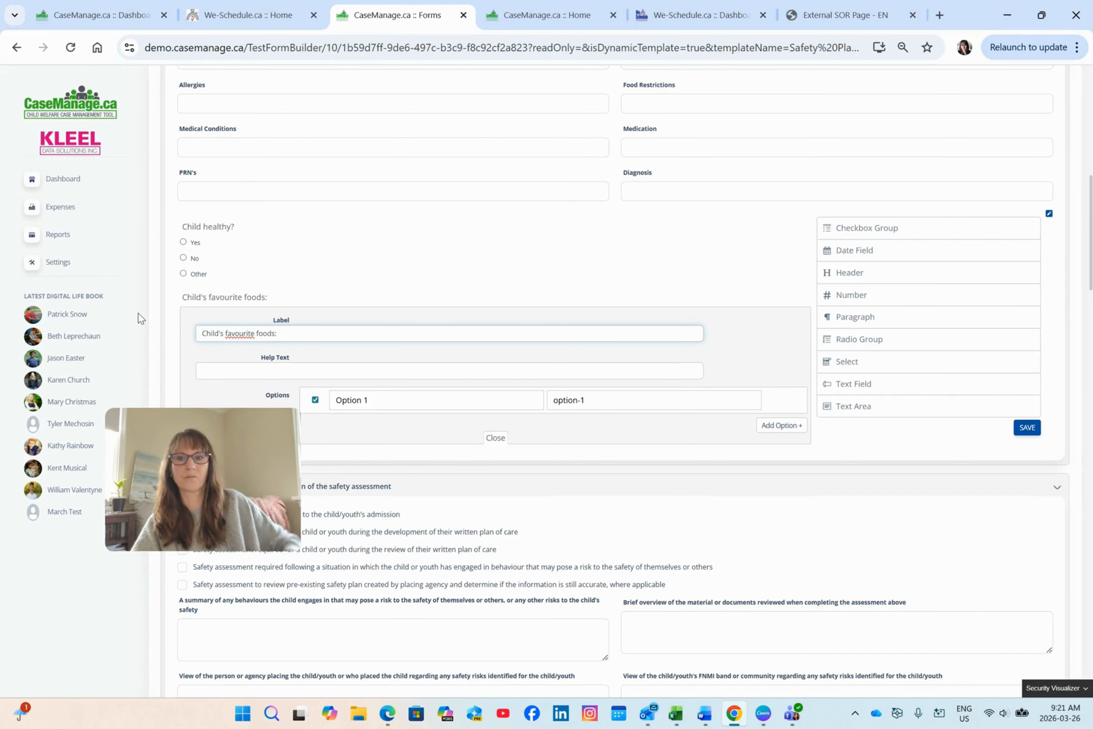
Add three more options to the "Child's favourite foods:" checkbox group
scroll(152, 319, "down", 3)
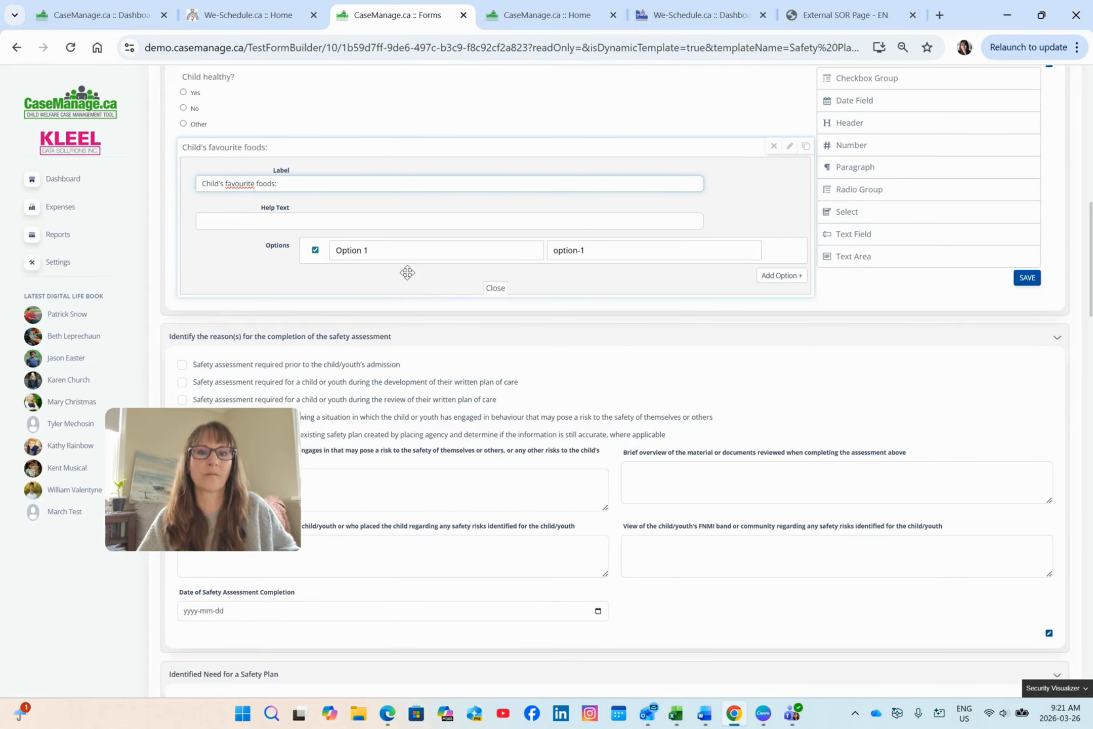
left_click(770, 276)
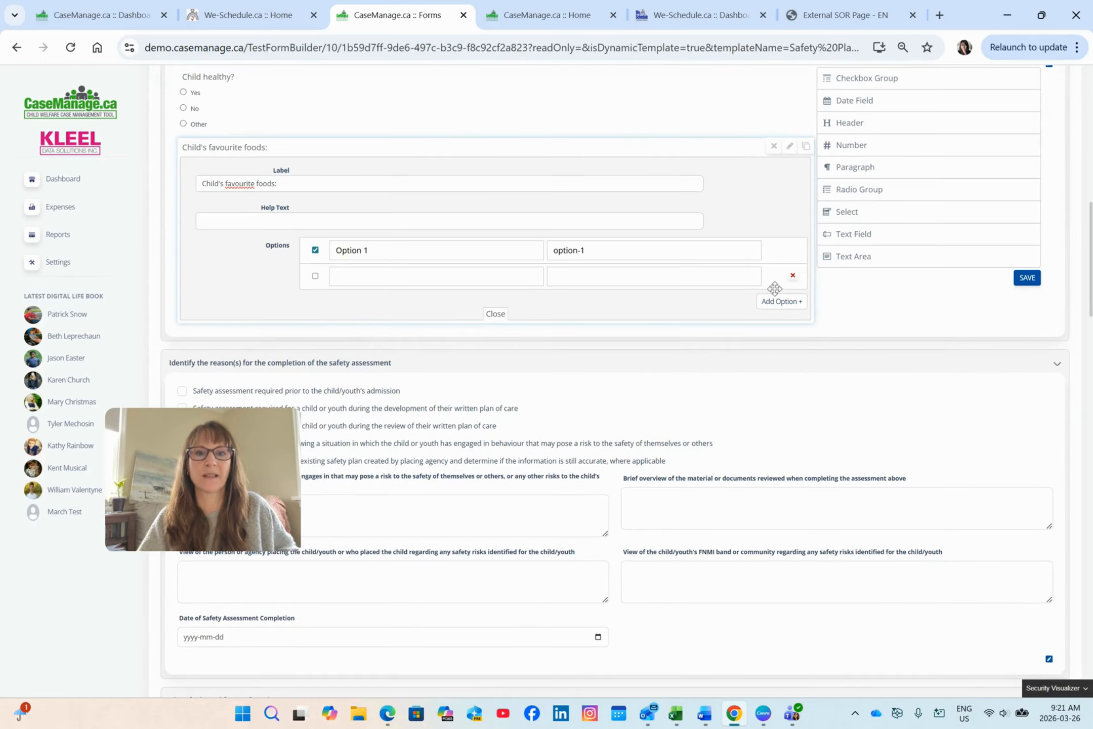
left_click(774, 301)
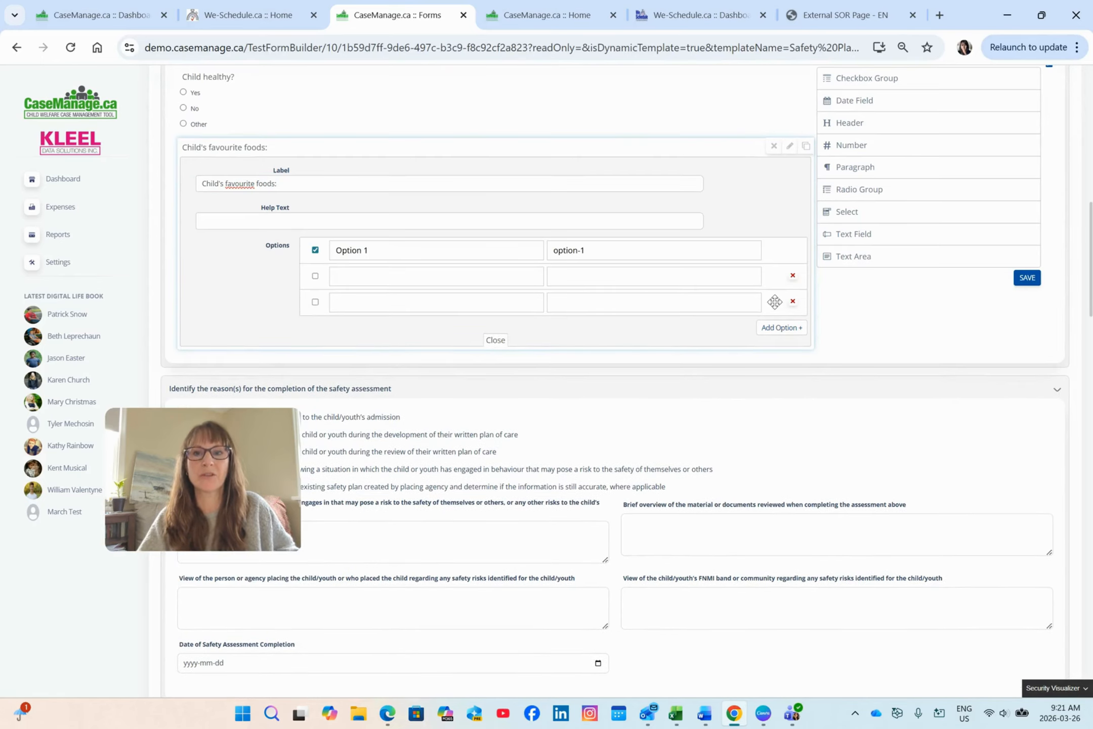
left_click(778, 329)
Name the four options of the "Child's favourite foods:" checkbox group Fruit, Vegetables, Meat and Pasta
left_click_drag(395, 255, 318, 253)
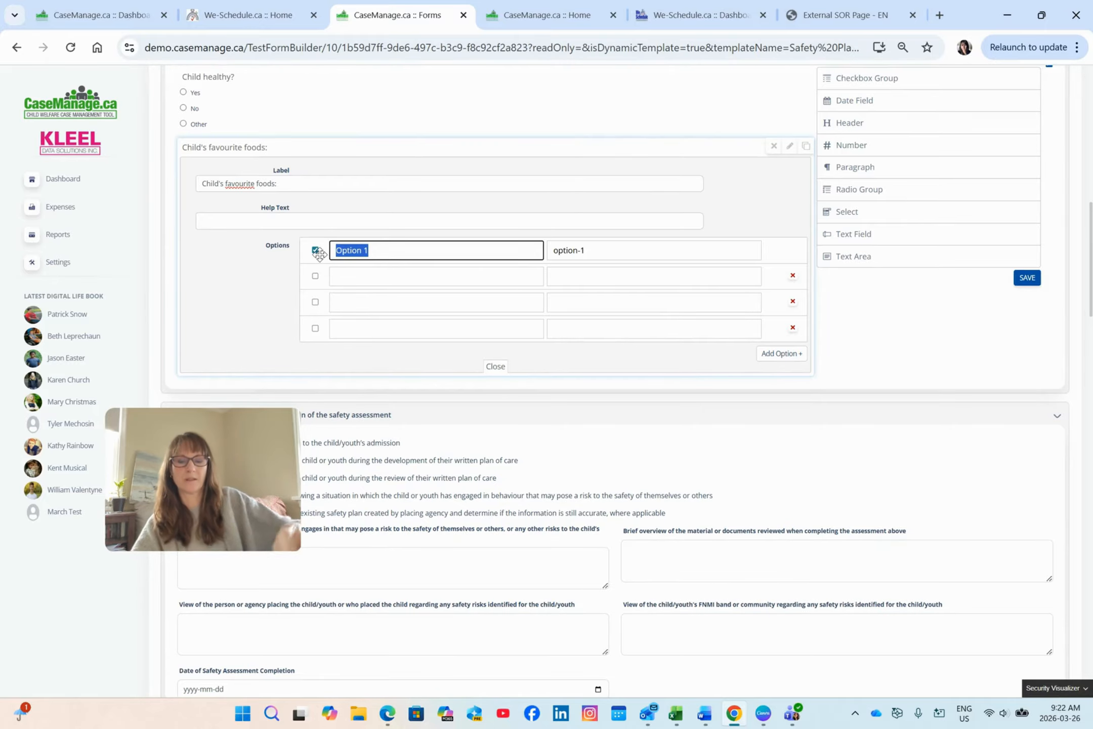
type("Fruit")
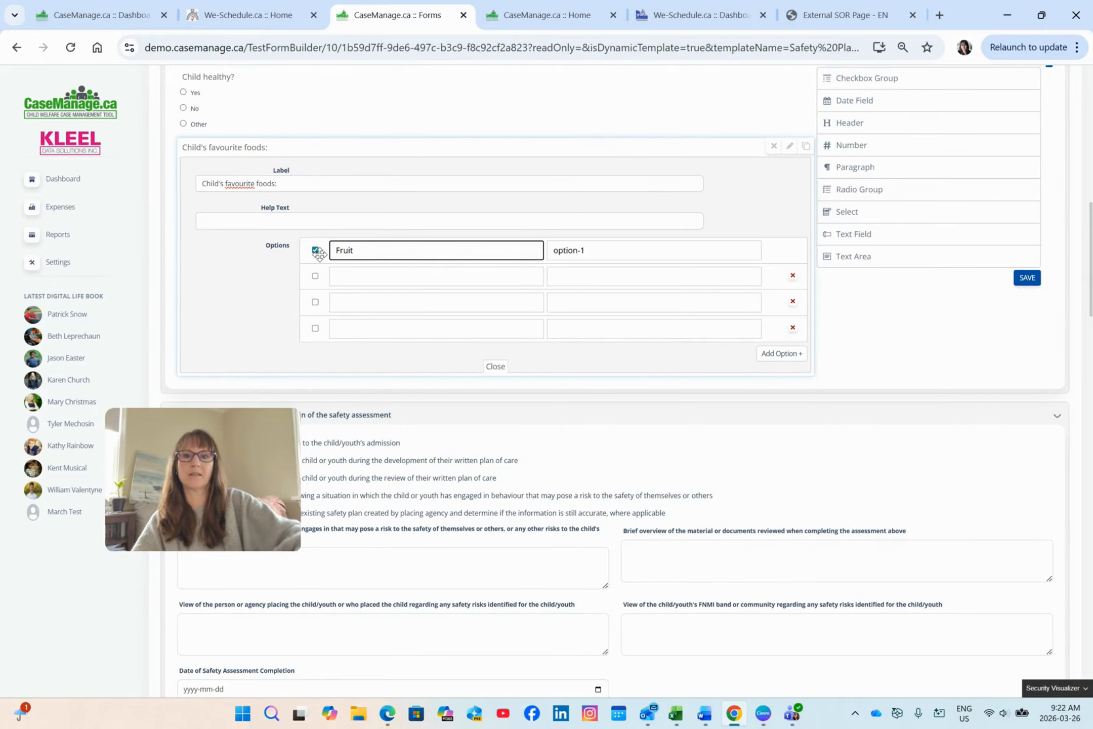
left_click(349, 277)
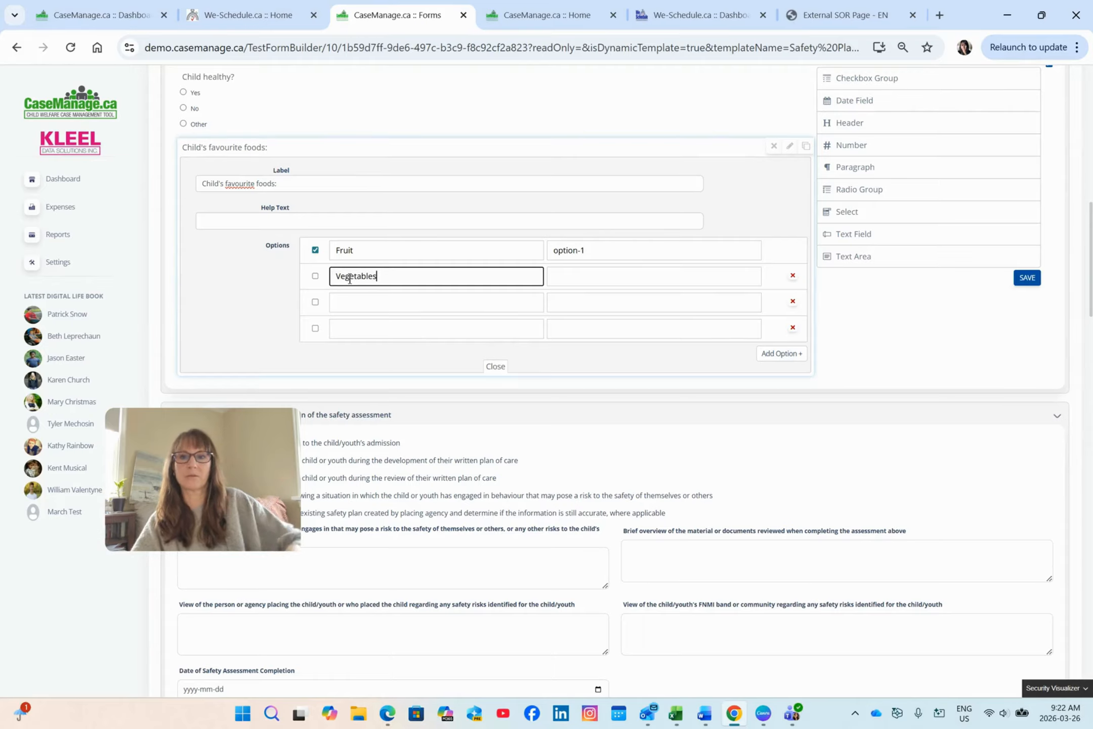
left_click(343, 305)
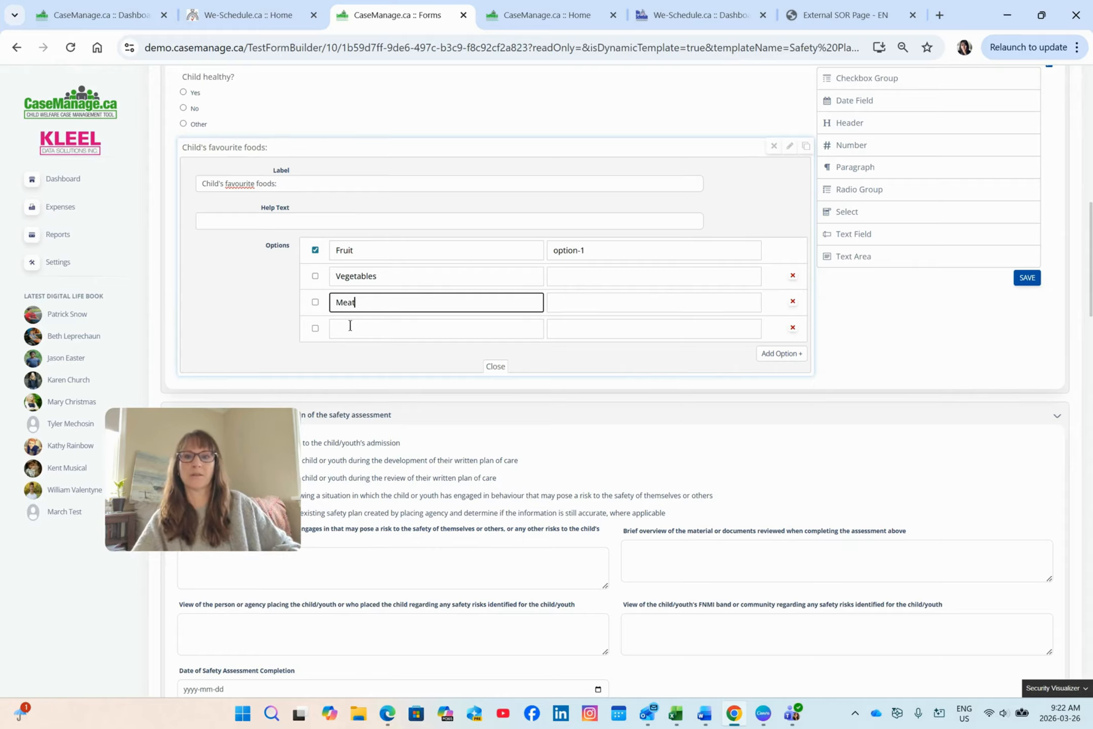
left_click(352, 327)
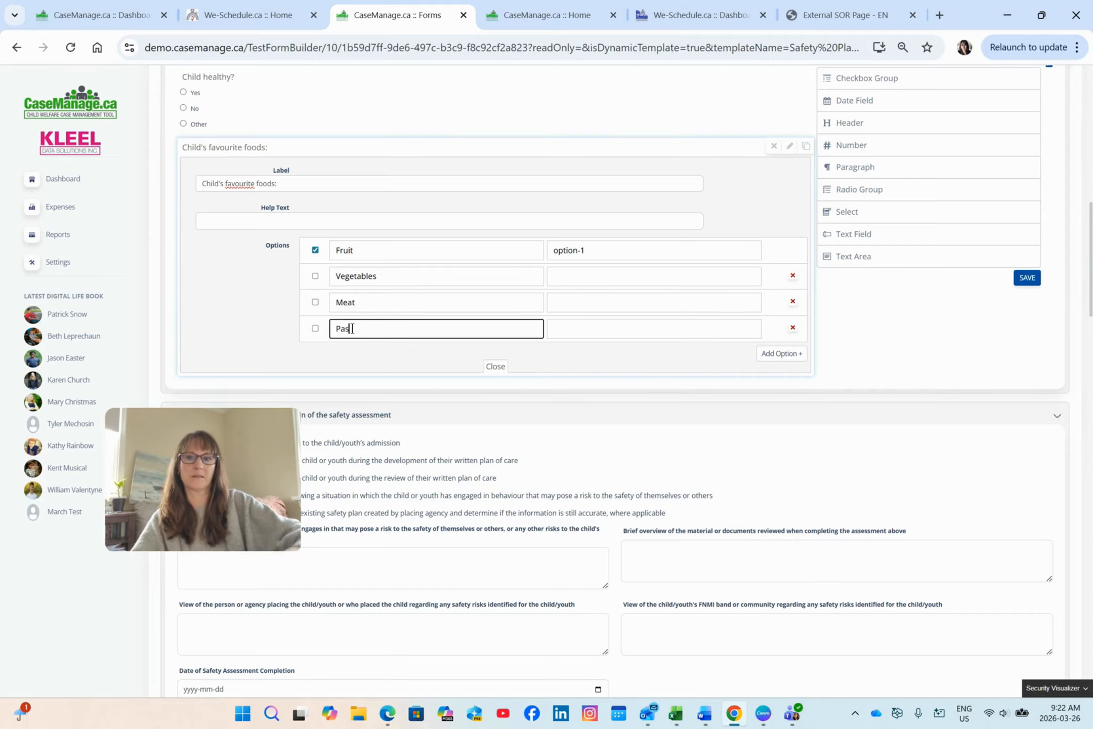
Give Vegetables the value option-2 and Meat option-3, fill in Pasta's value in the same pattern, and save the Medical Information custom fields
left_click(672, 272)
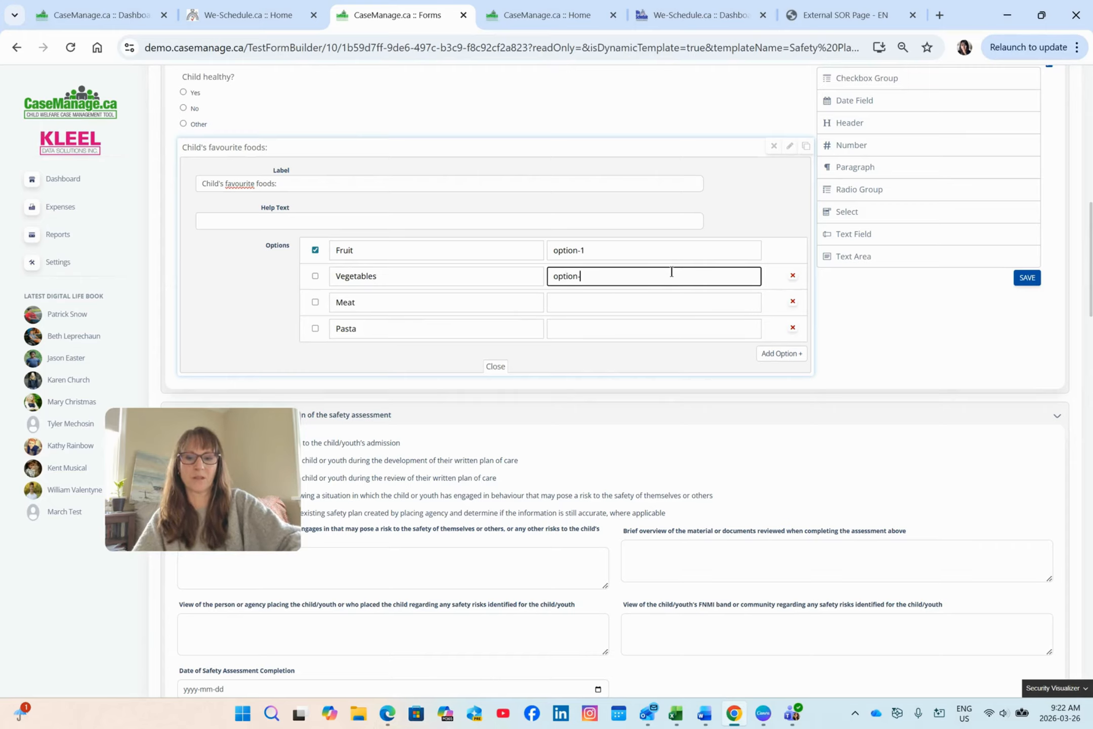
left_click(636, 303)
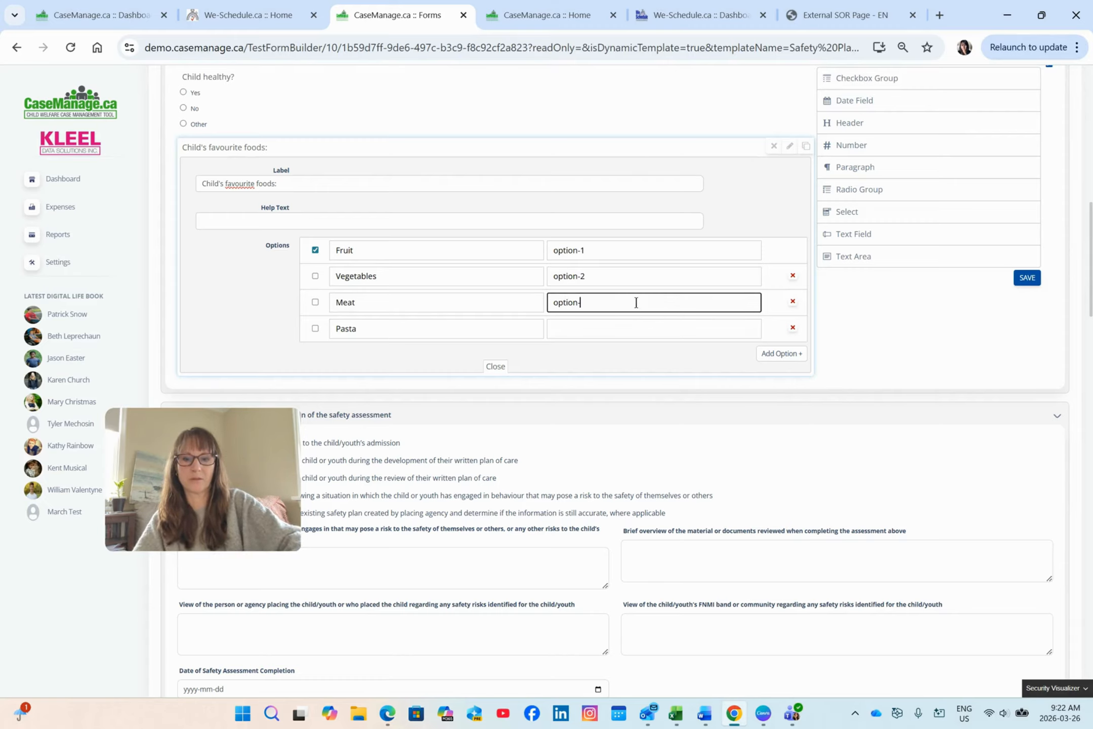
left_click(639, 331)
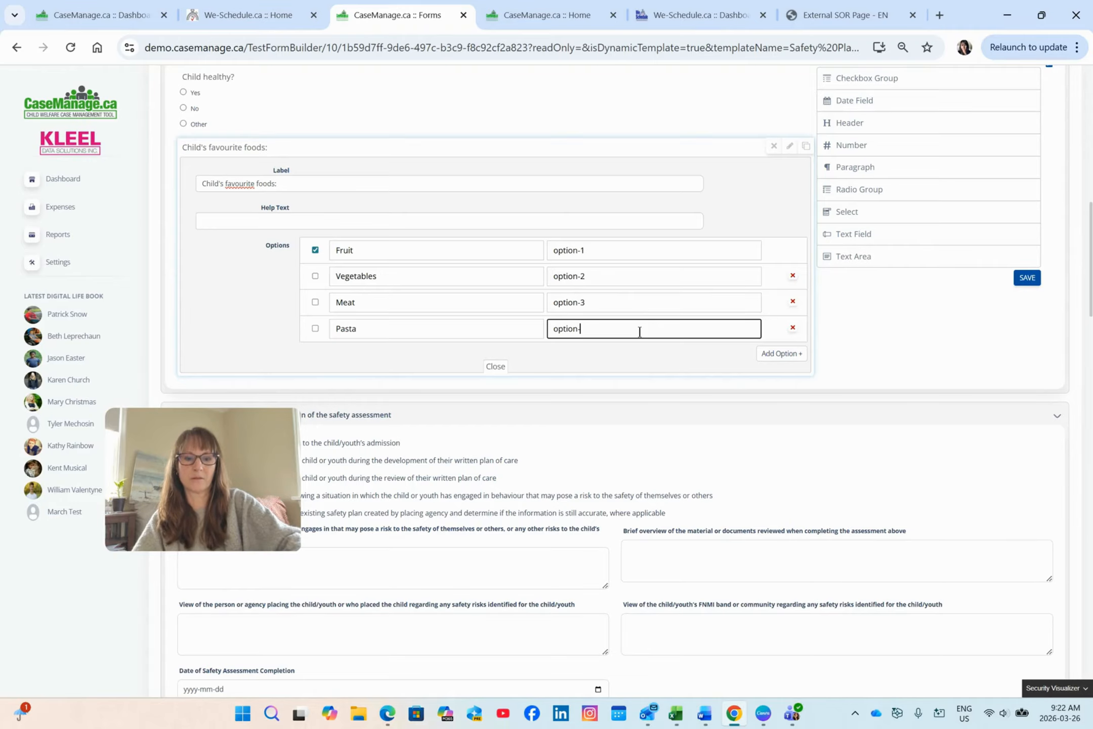
left_click(1027, 280)
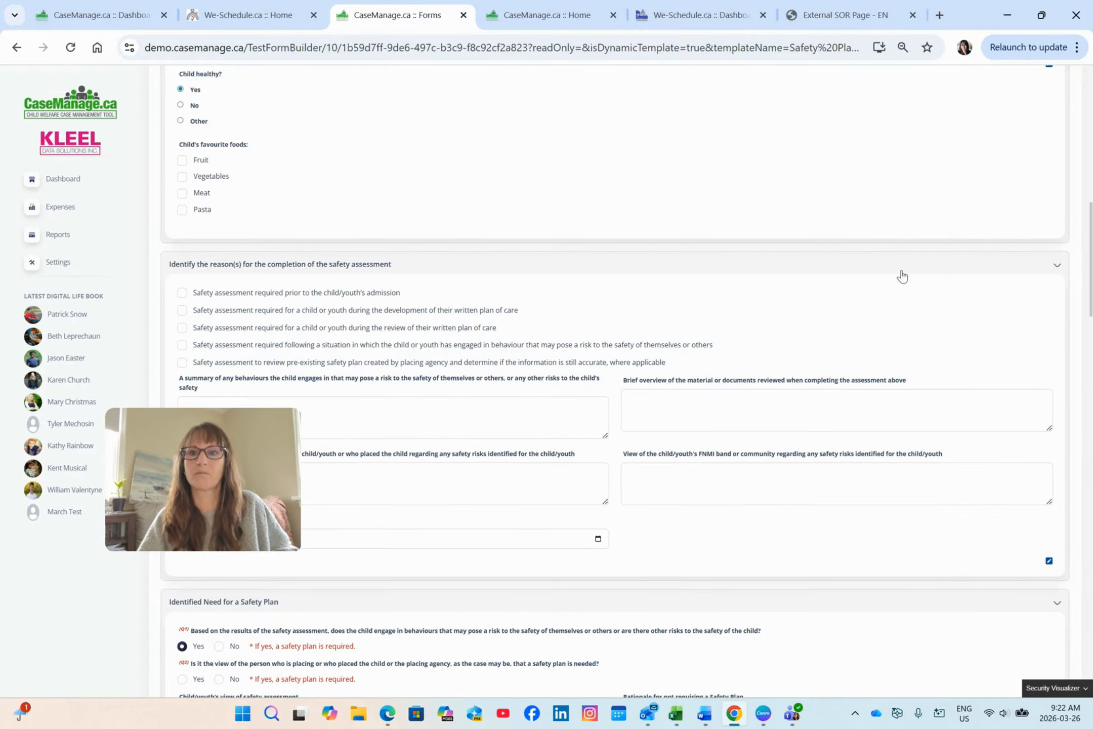
Try out the "Child's favourite foods:" checkboxes by ticking Fruit, Vegetables, Meat and Pasta
scroll(891, 264, "up", 3)
left_click(182, 310)
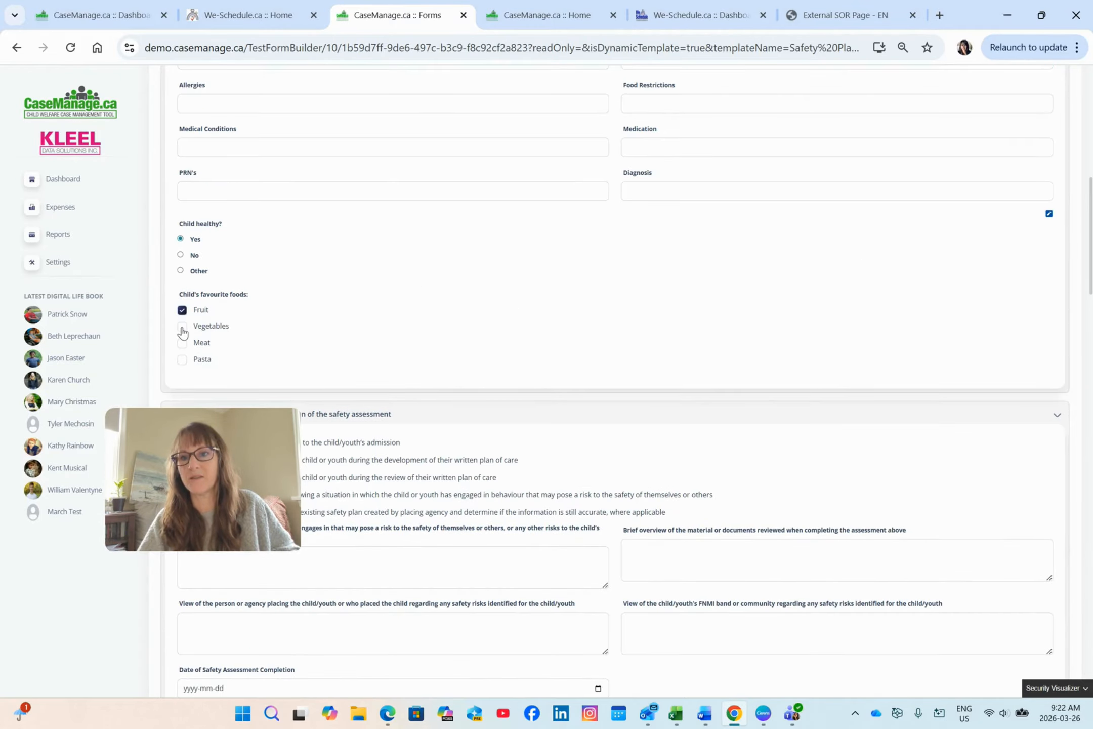
left_click(182, 326)
left_click(182, 342)
left_click(182, 359)
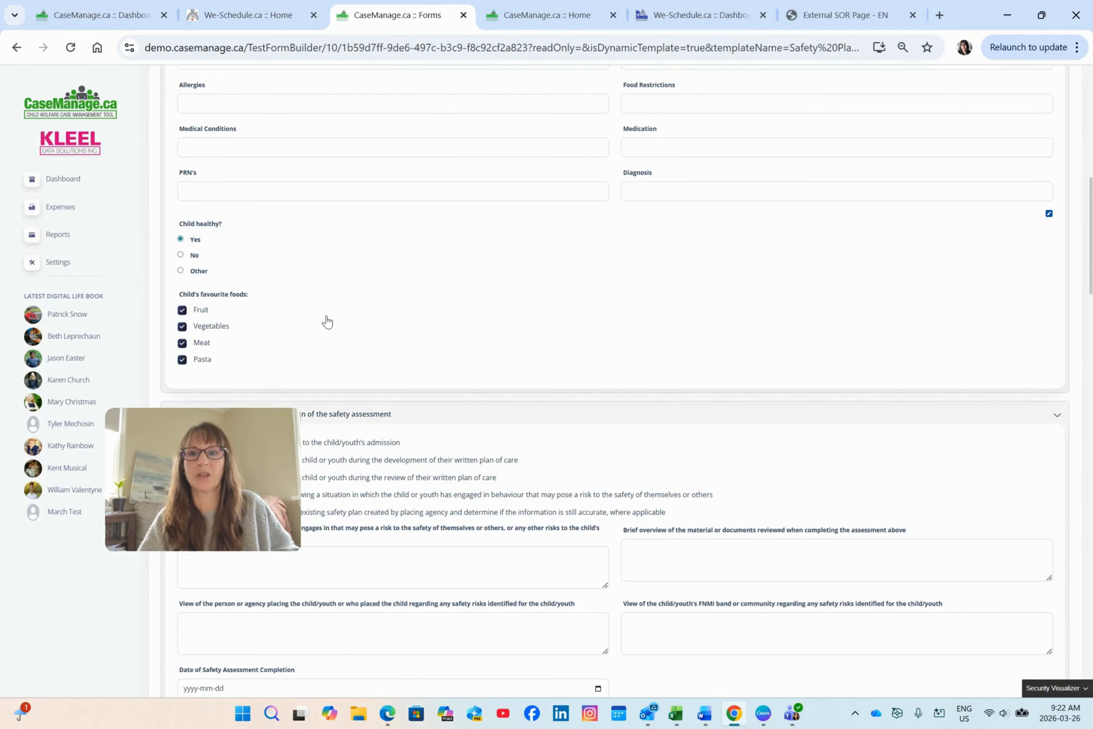
Open the customization of the section on reasons for the safety assessment and add a Header labelled "Policy Information"
scroll(622, 283, "down", 2)
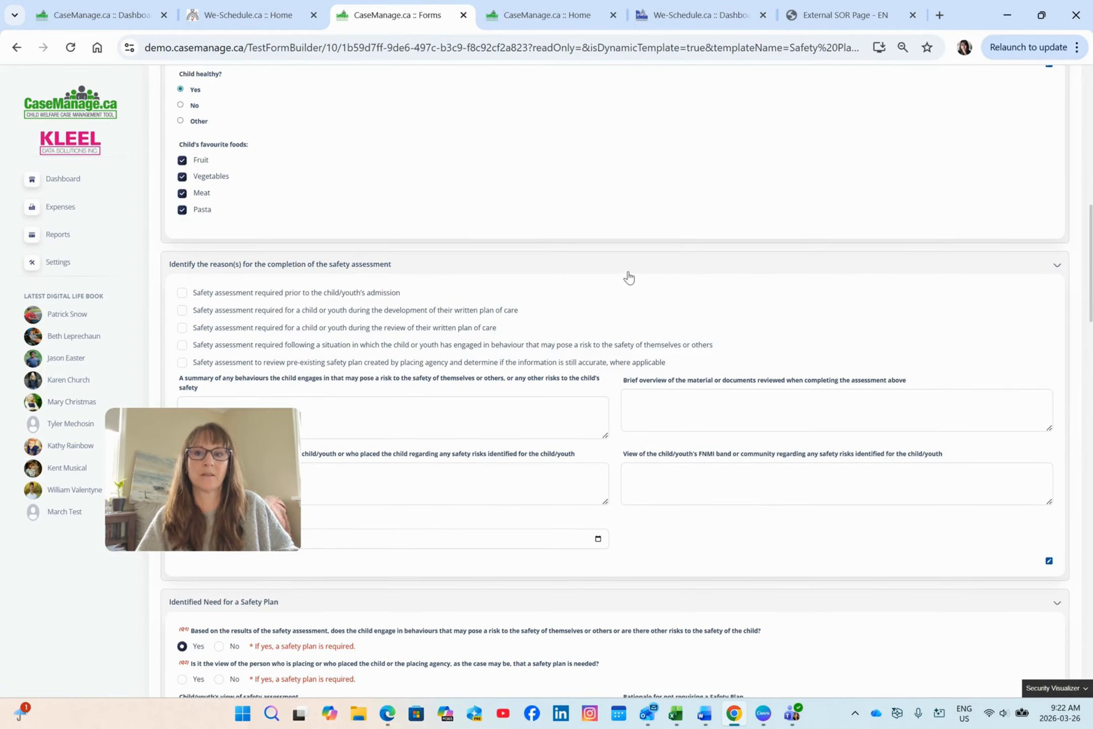
scroll(626, 278, "down", 3)
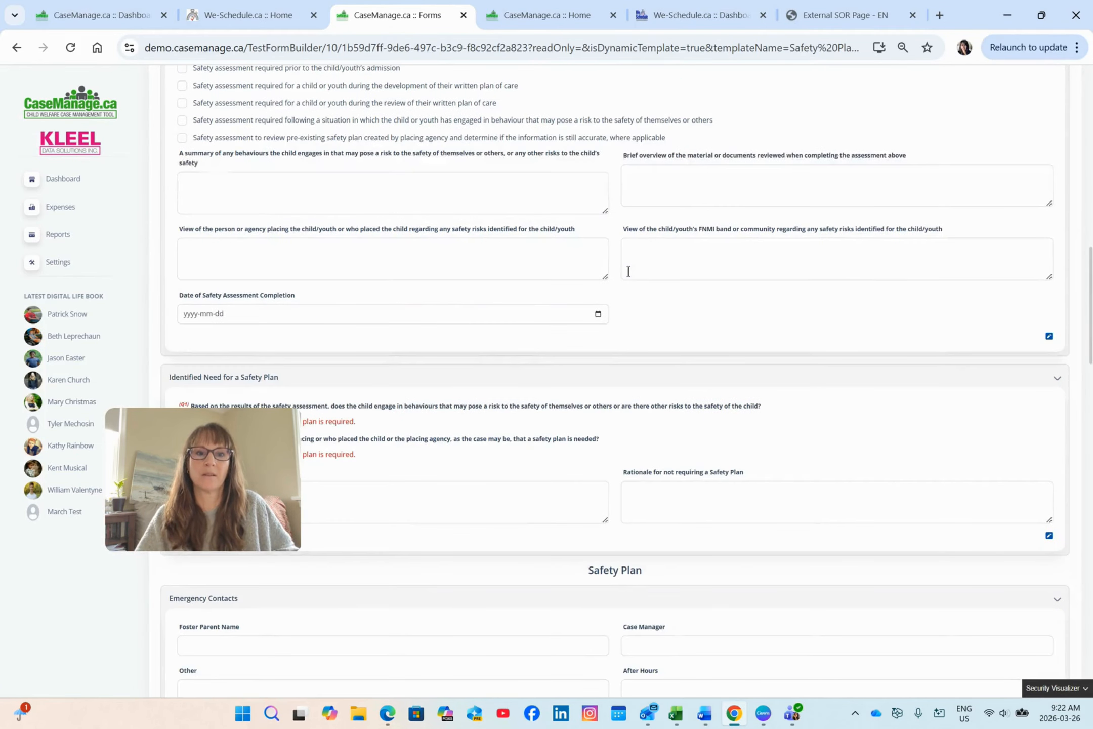
left_click(1049, 337)
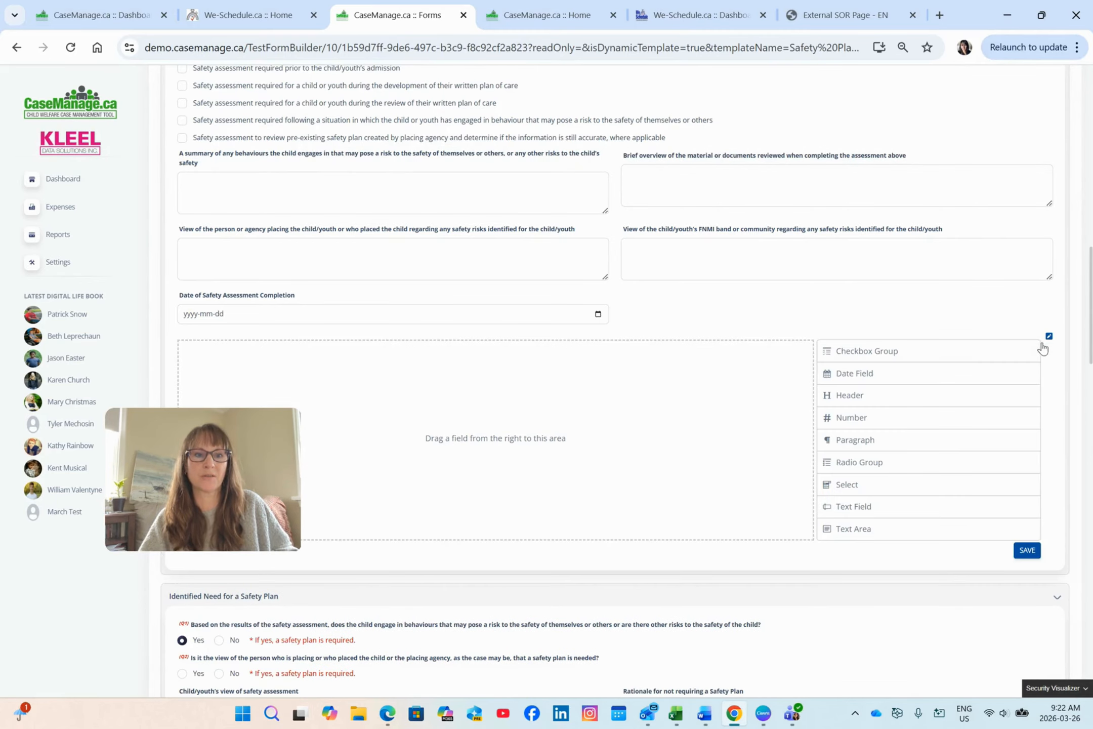
scroll(1012, 354, "down", 3)
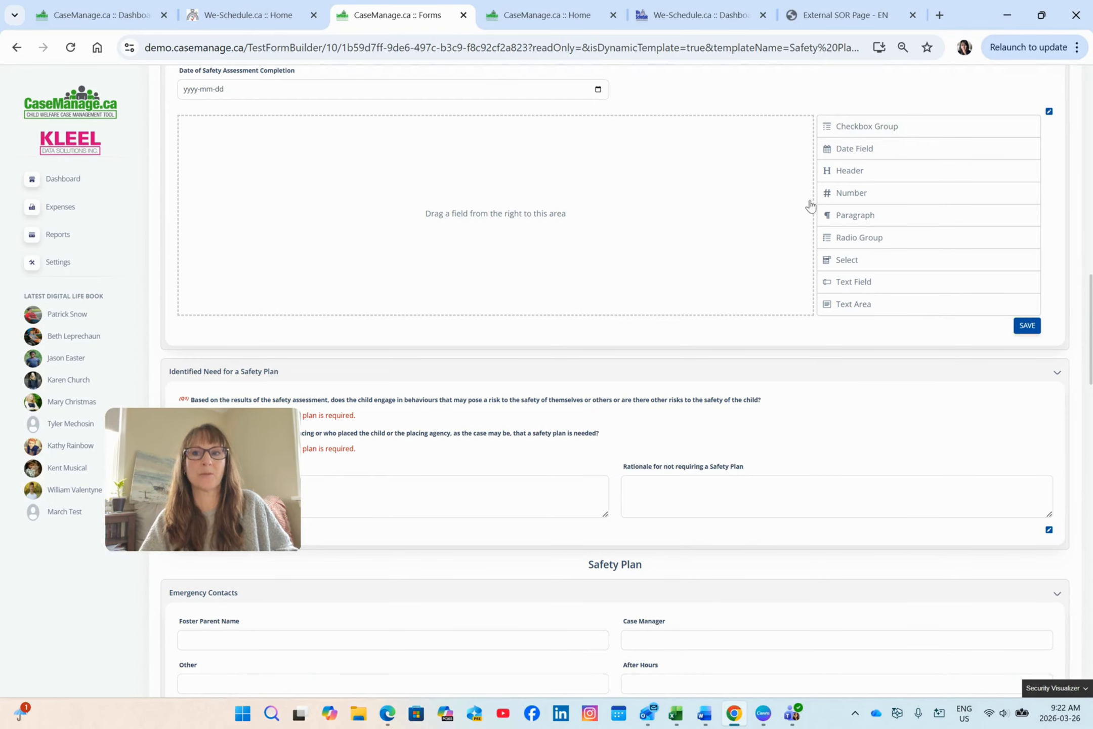
left_click(850, 169)
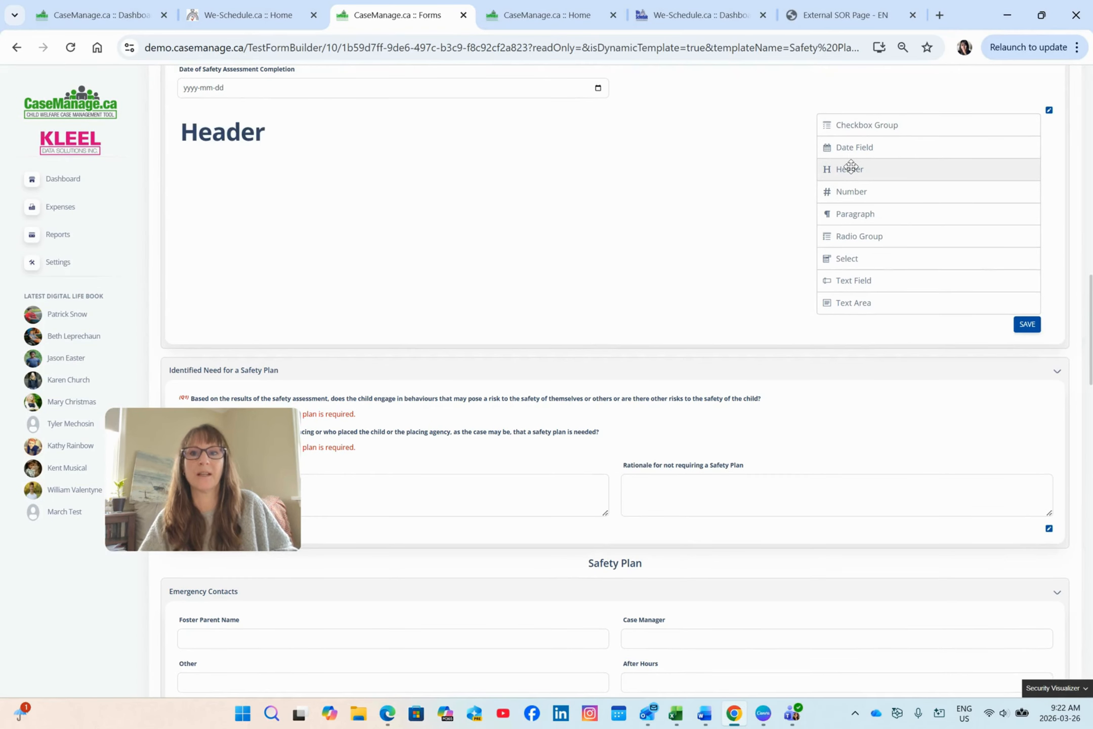
left_click(790, 122)
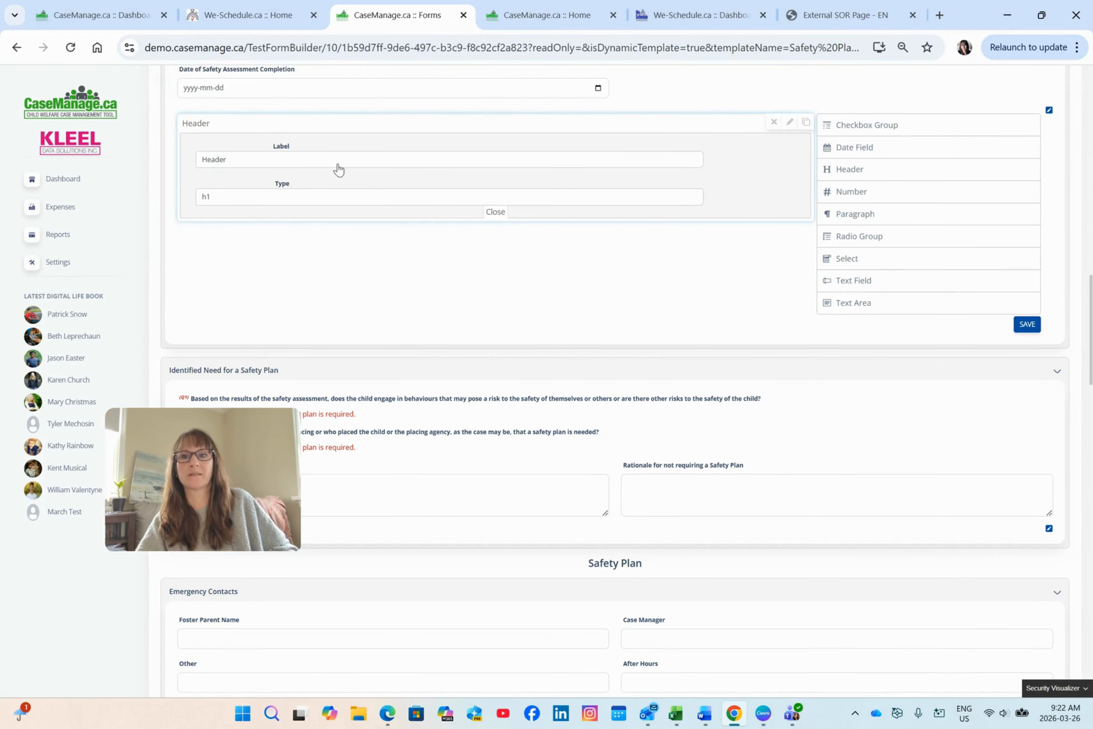
left_click_drag(338, 161, 150, 160)
type("Pol")
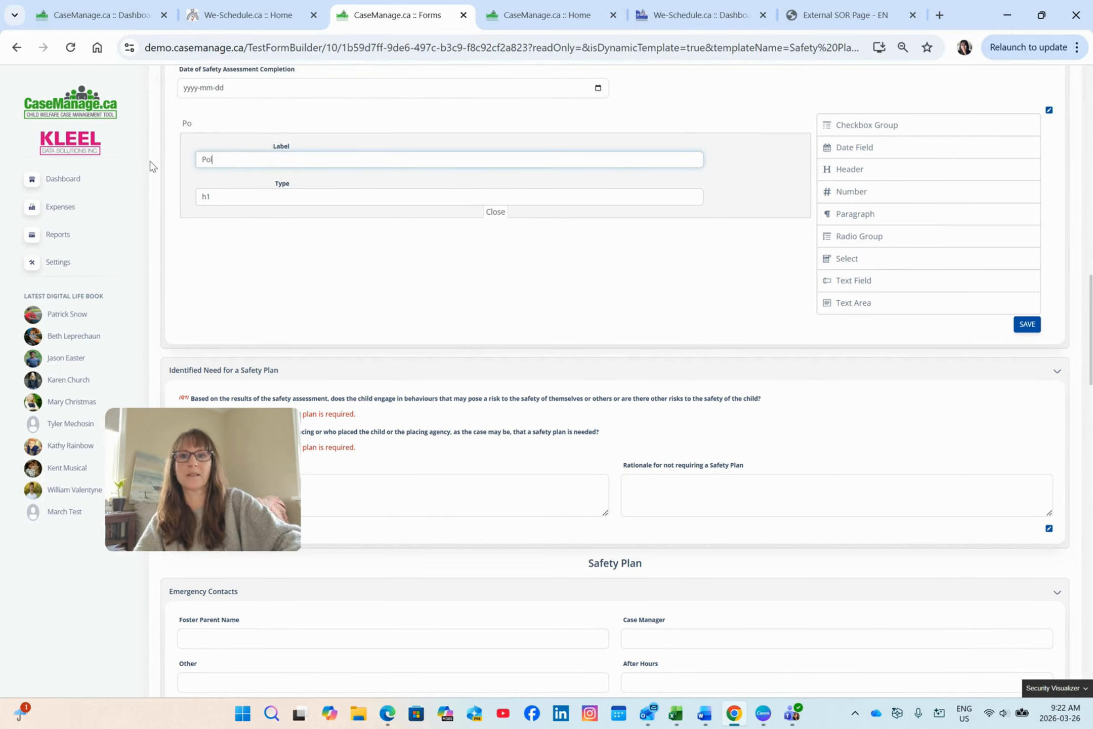
type("icy Information")
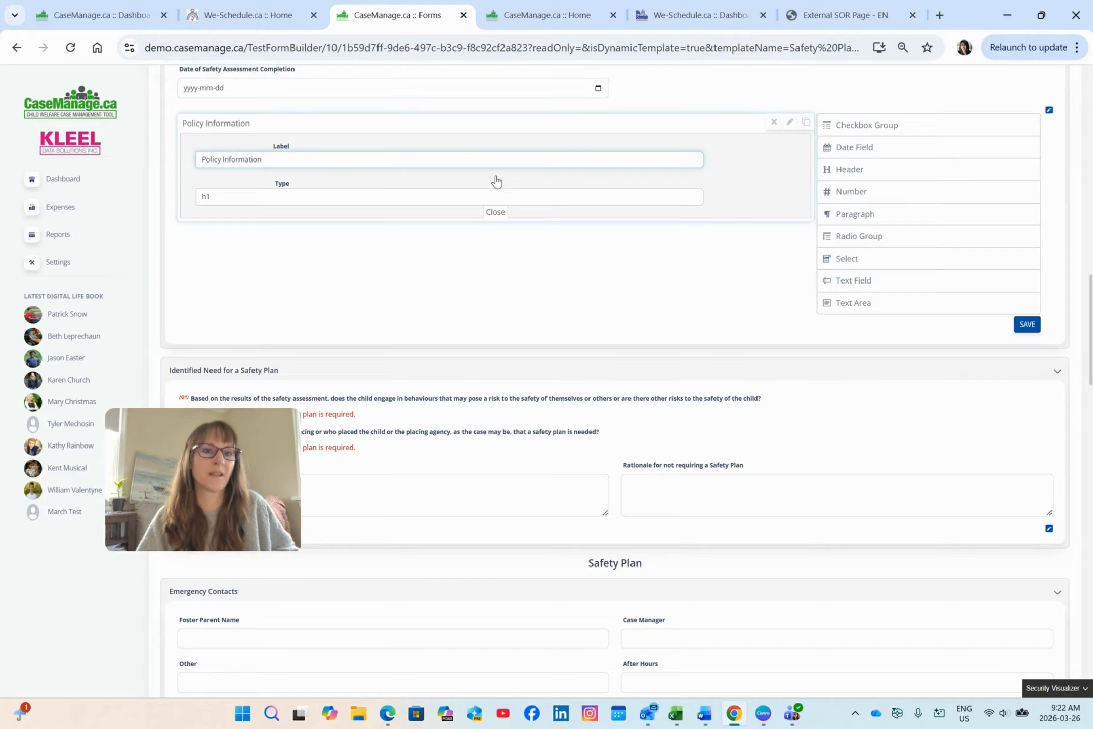
Add a Paragraph with the content "Policy here." below the Policy Information header and save the section's custom fields
left_click(900, 221)
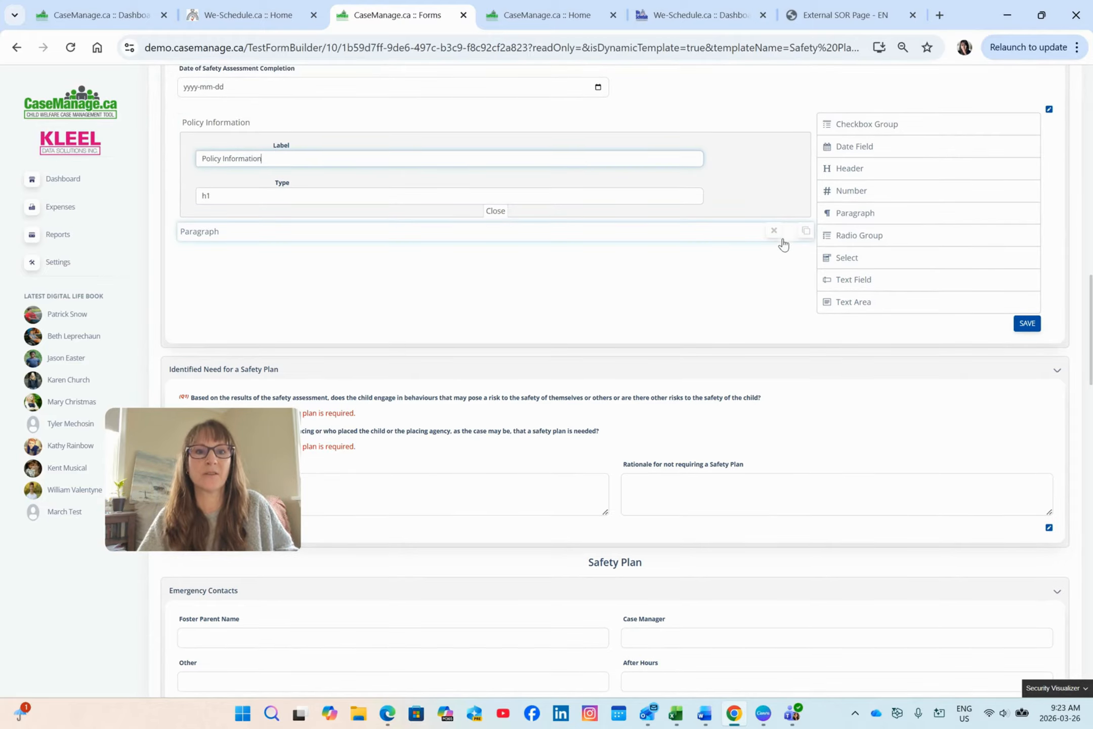
left_click(789, 230)
triple_click(465, 267)
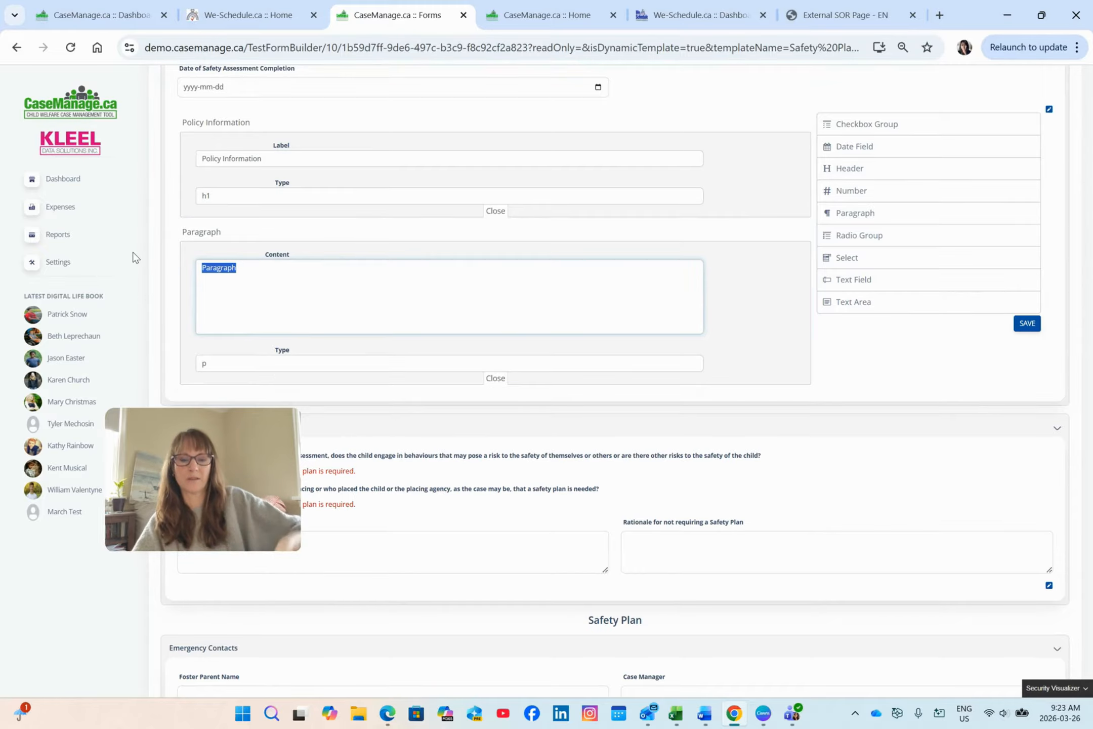
type("Policy ")
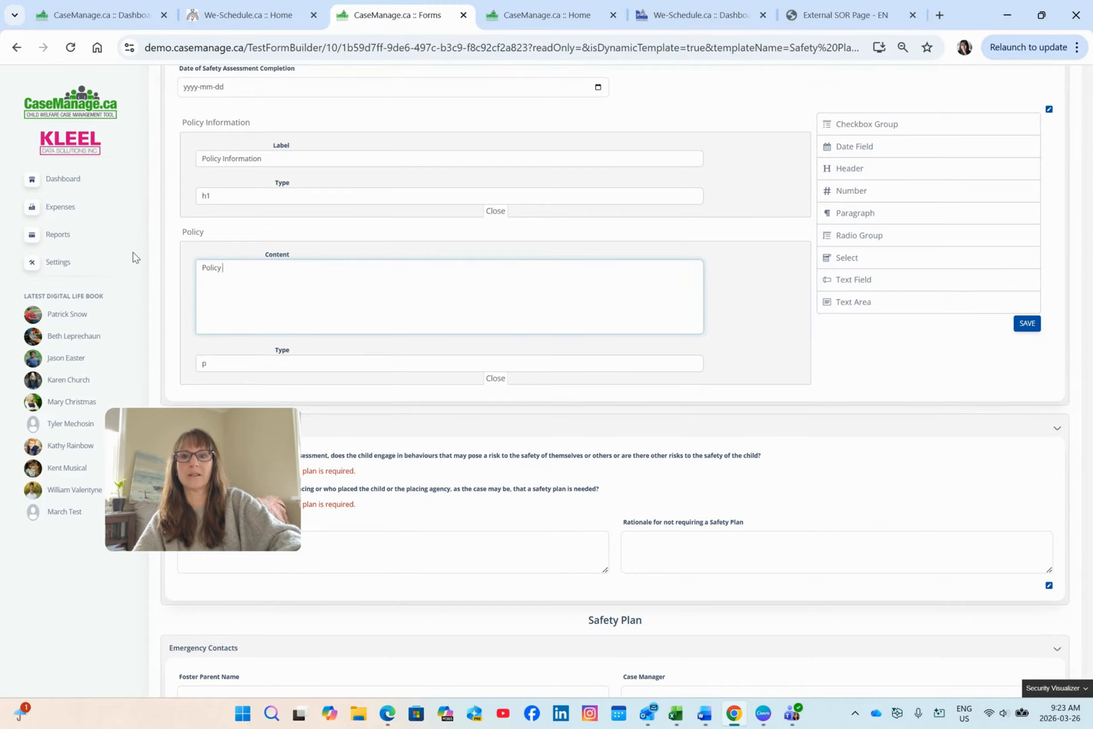
type("here.")
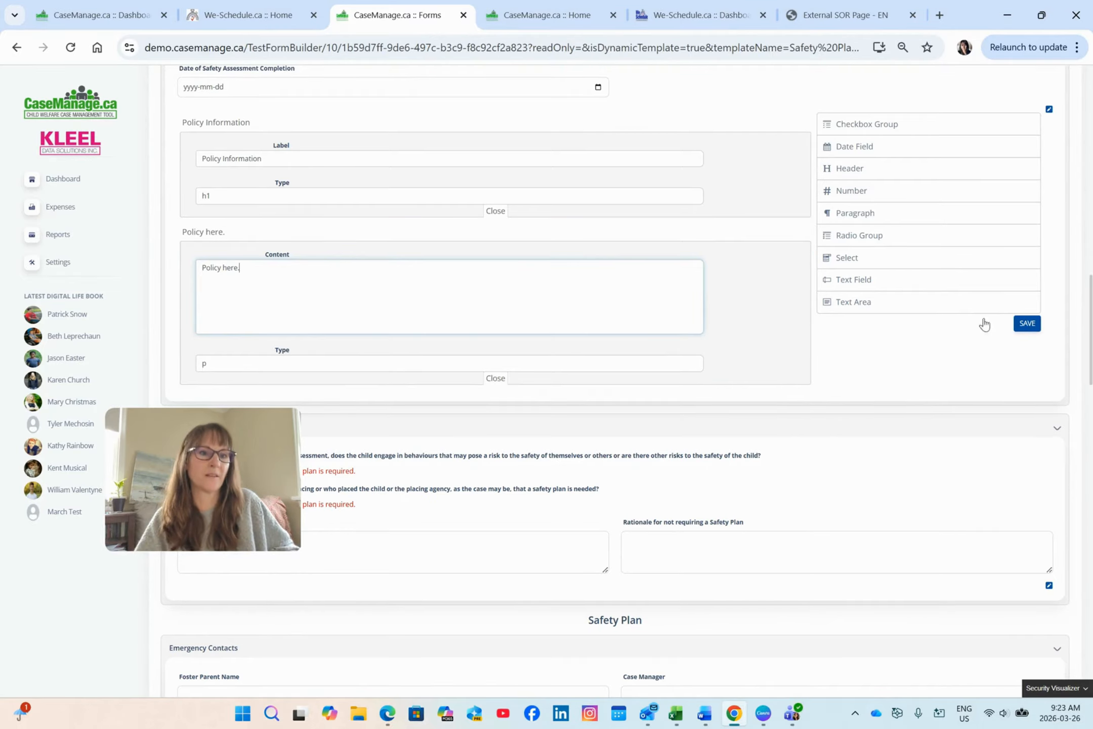
left_click(1033, 326)
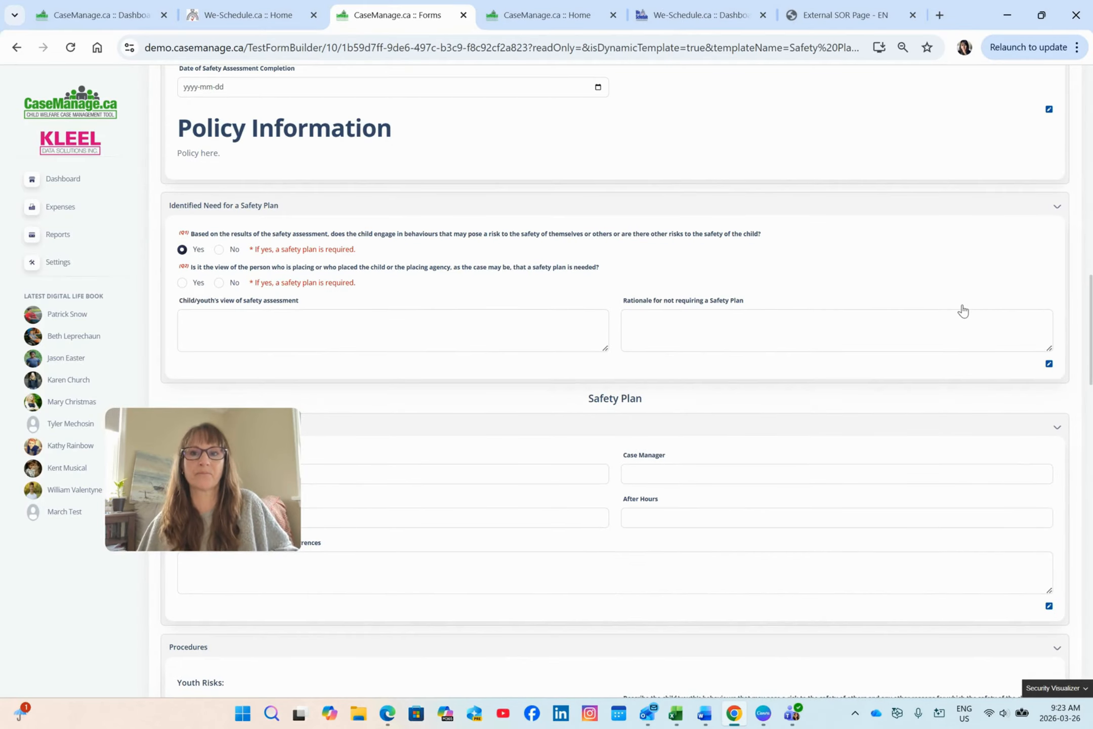
Reopen the section's customization, change the Policy Information header's type to h4 and save it
scroll(962, 309, "up", 1)
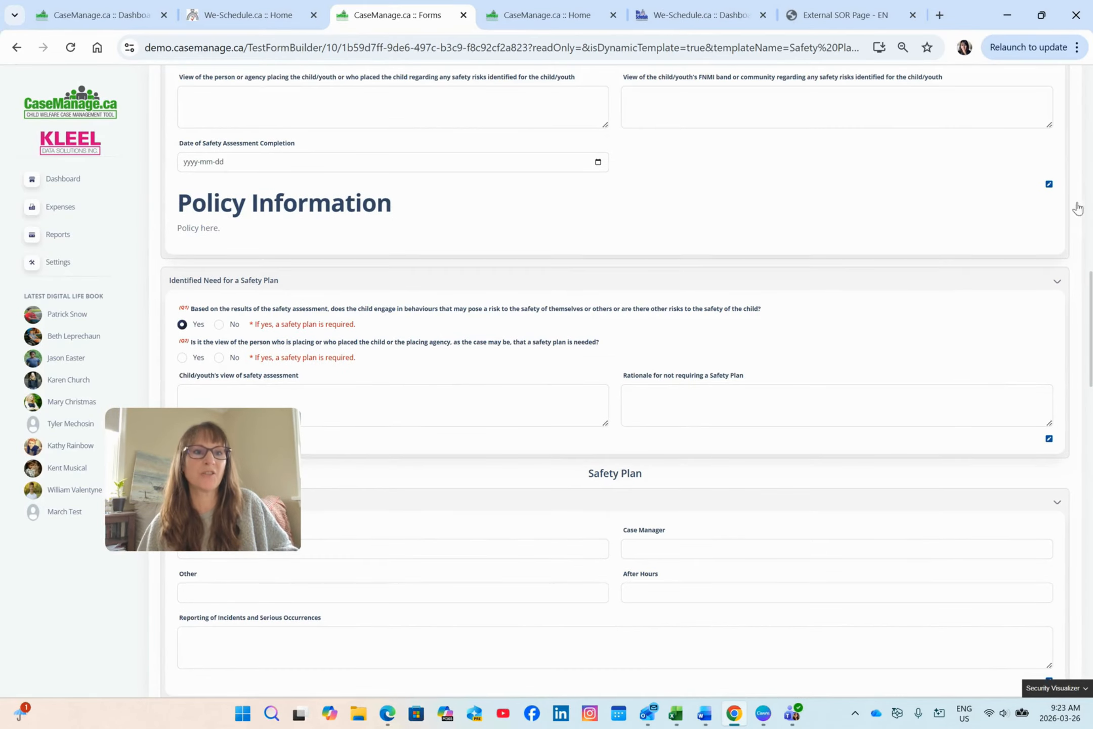
left_click(1049, 185)
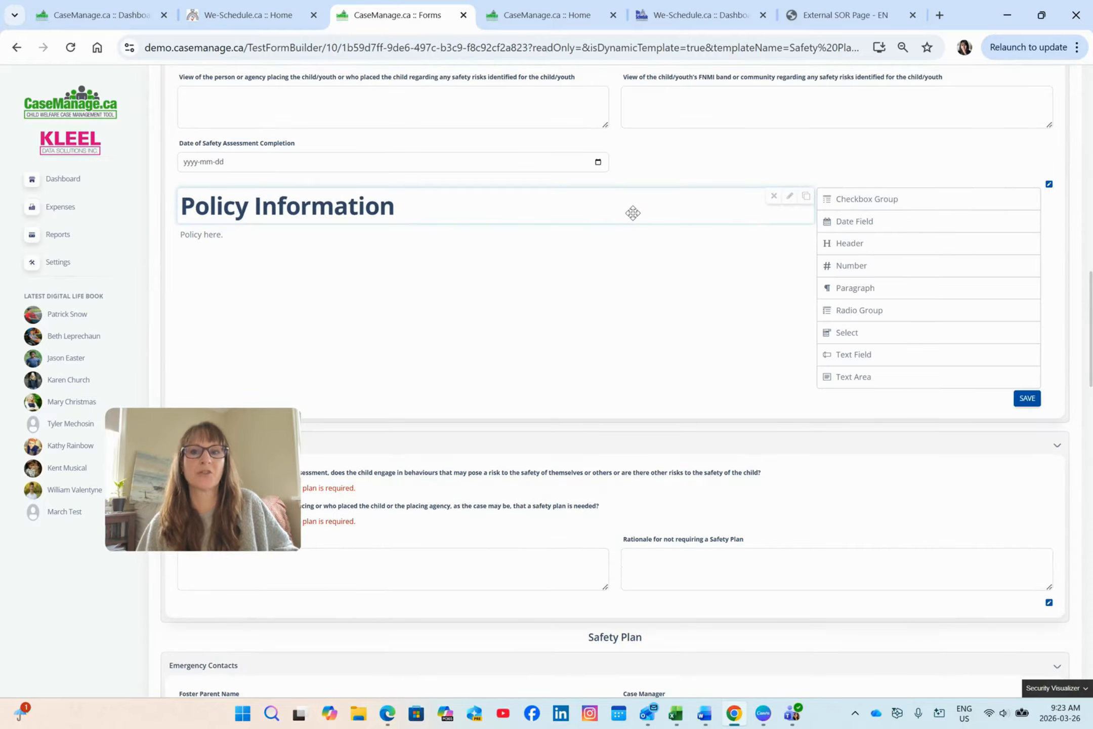
left_click(790, 196)
left_click(263, 272)
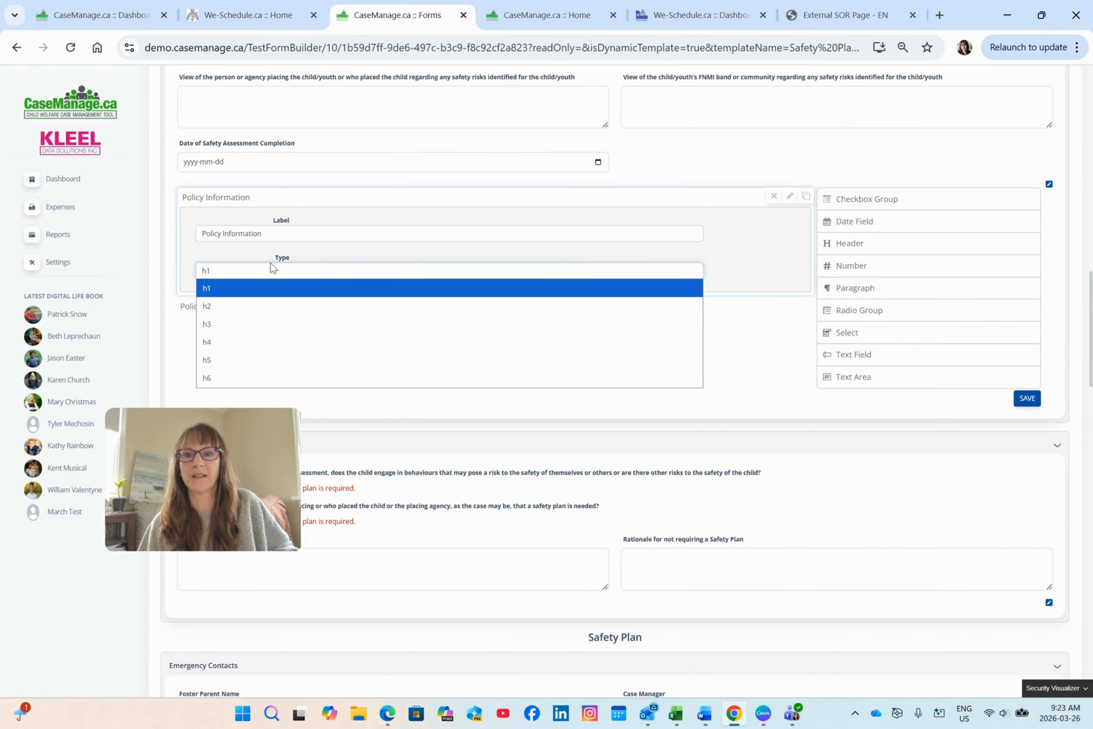
left_click(232, 342)
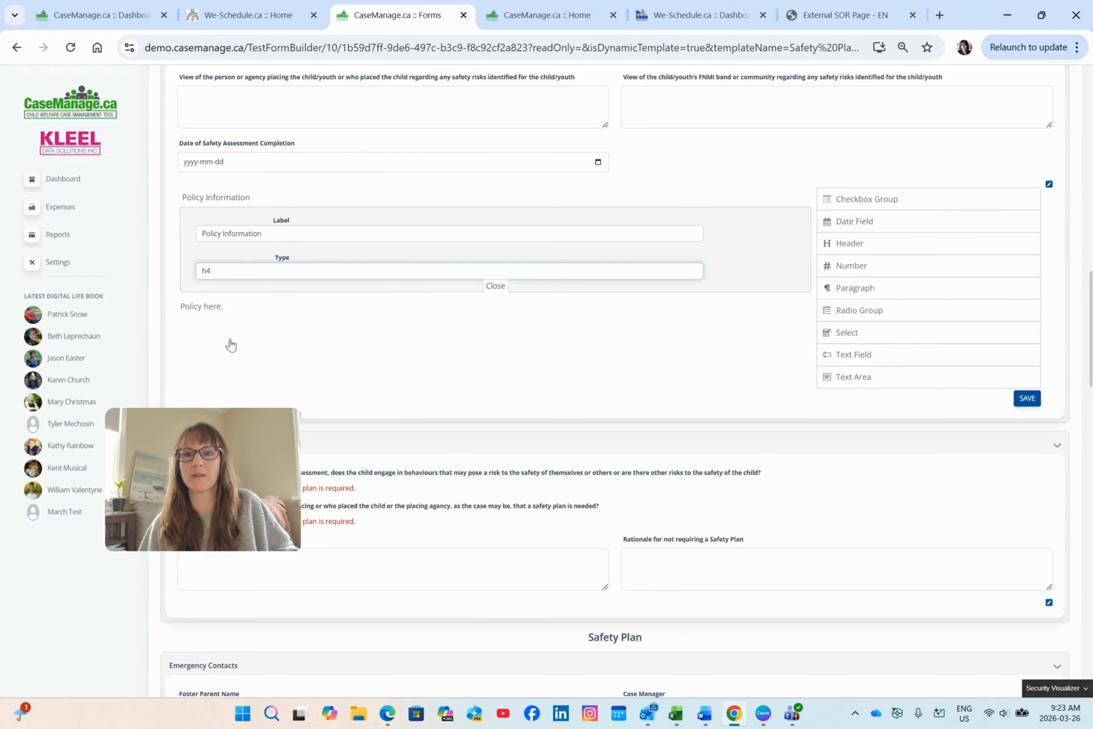
left_click(1024, 400)
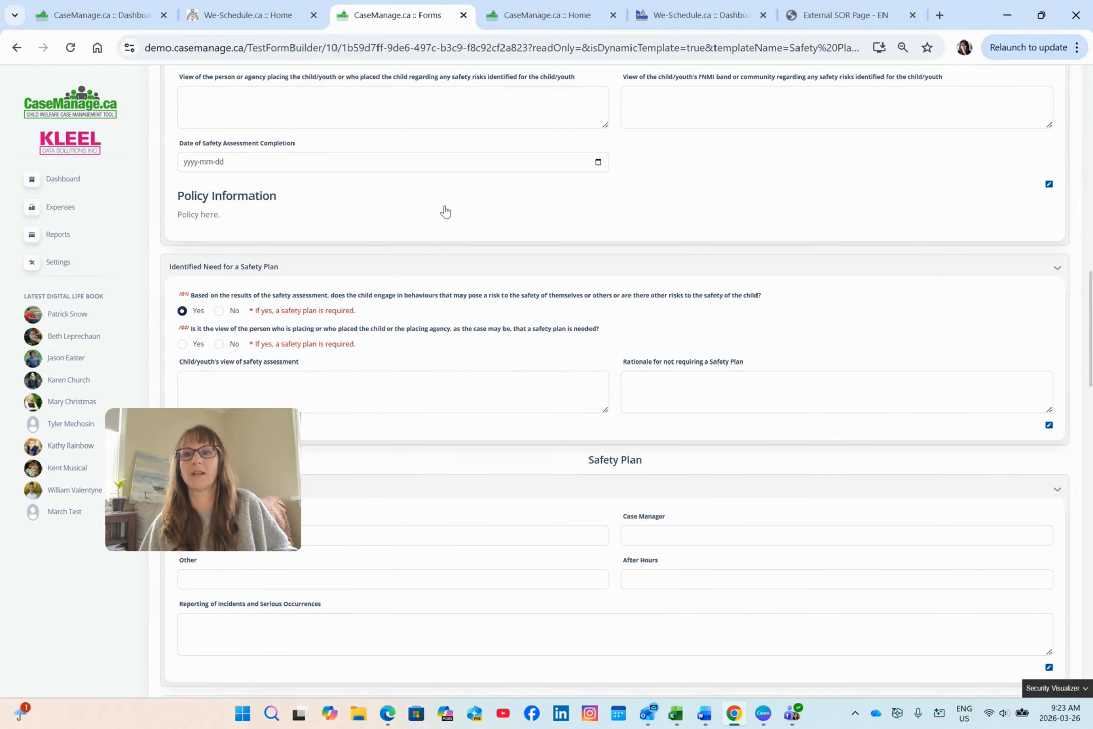
Save the whole Safety Plan template without publishing it
scroll(458, 215, "down", 15)
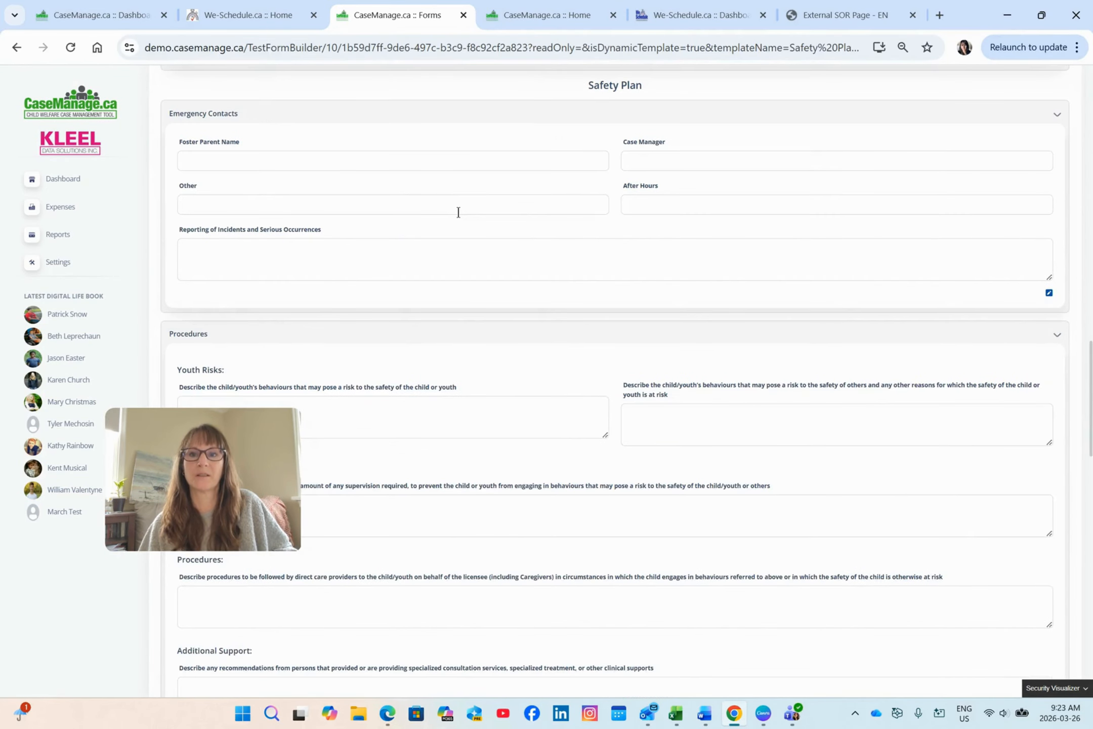
scroll(756, 349, "down", 6)
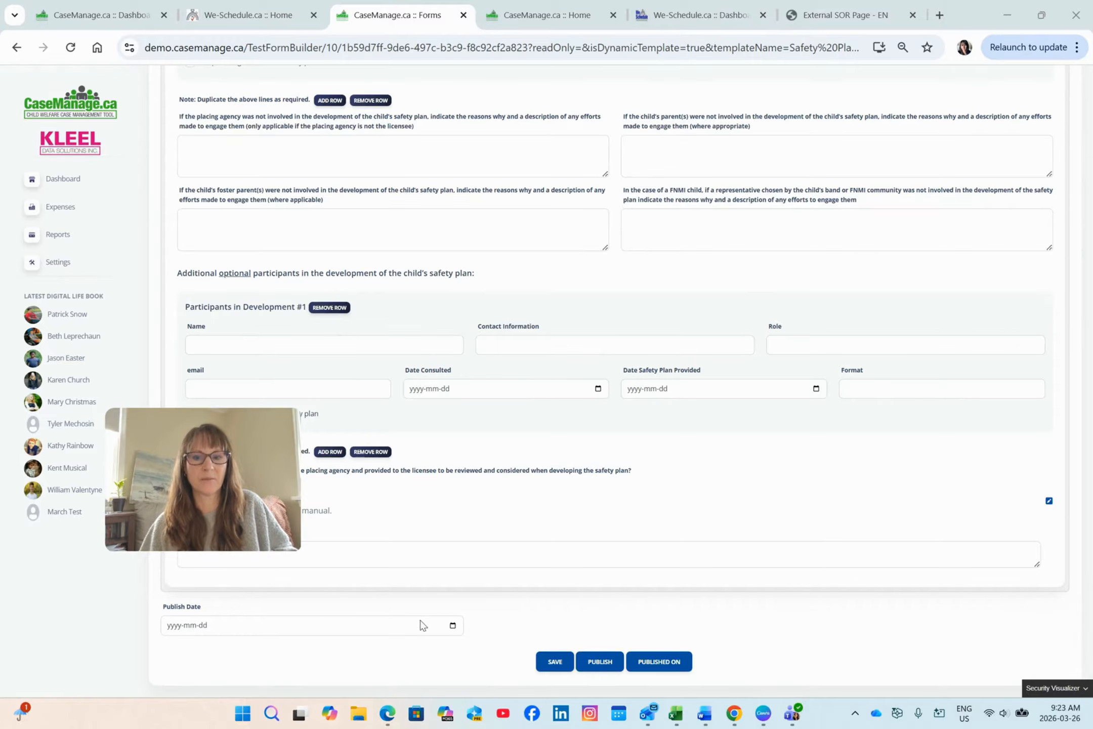
left_click(555, 662)
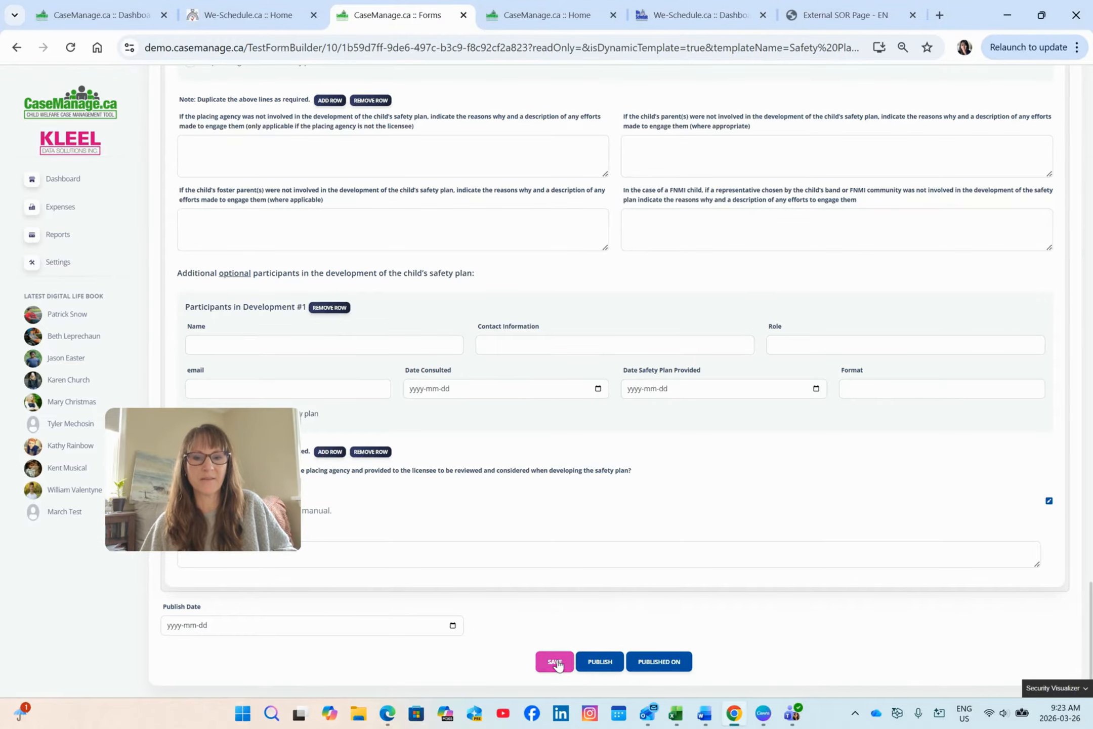
Reopen the Safety Plan March 2026 draft from the Draft/Published On list for editing
scroll(764, 506, "down", 10)
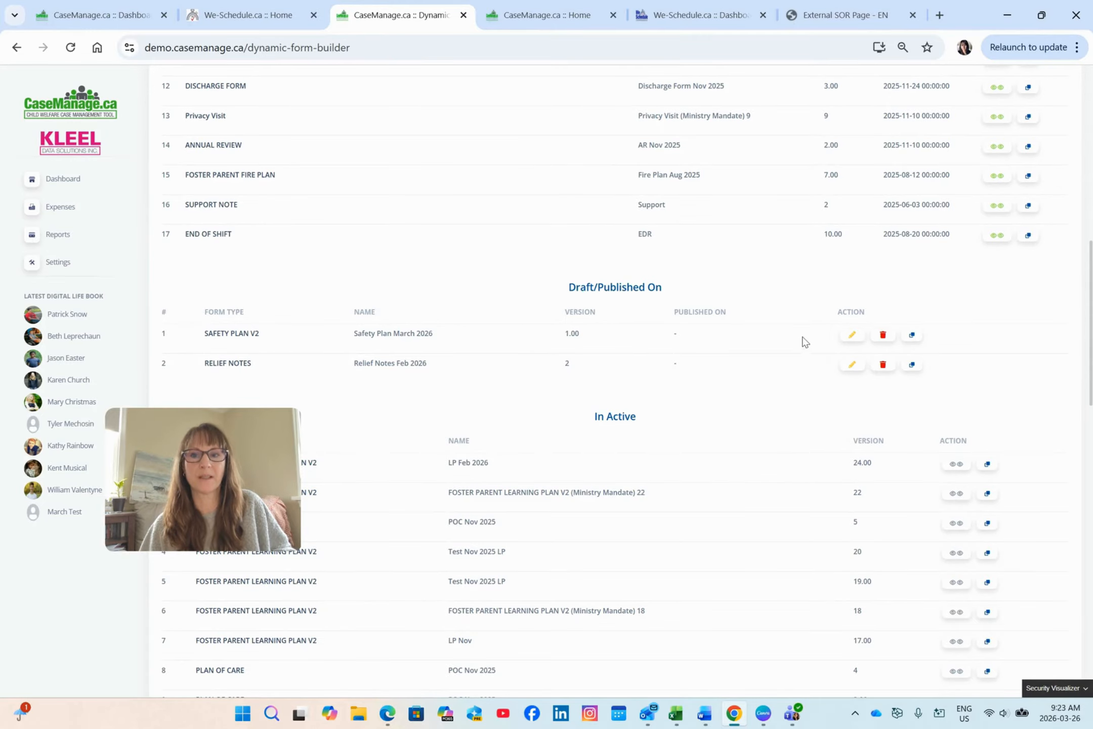
left_click(852, 338)
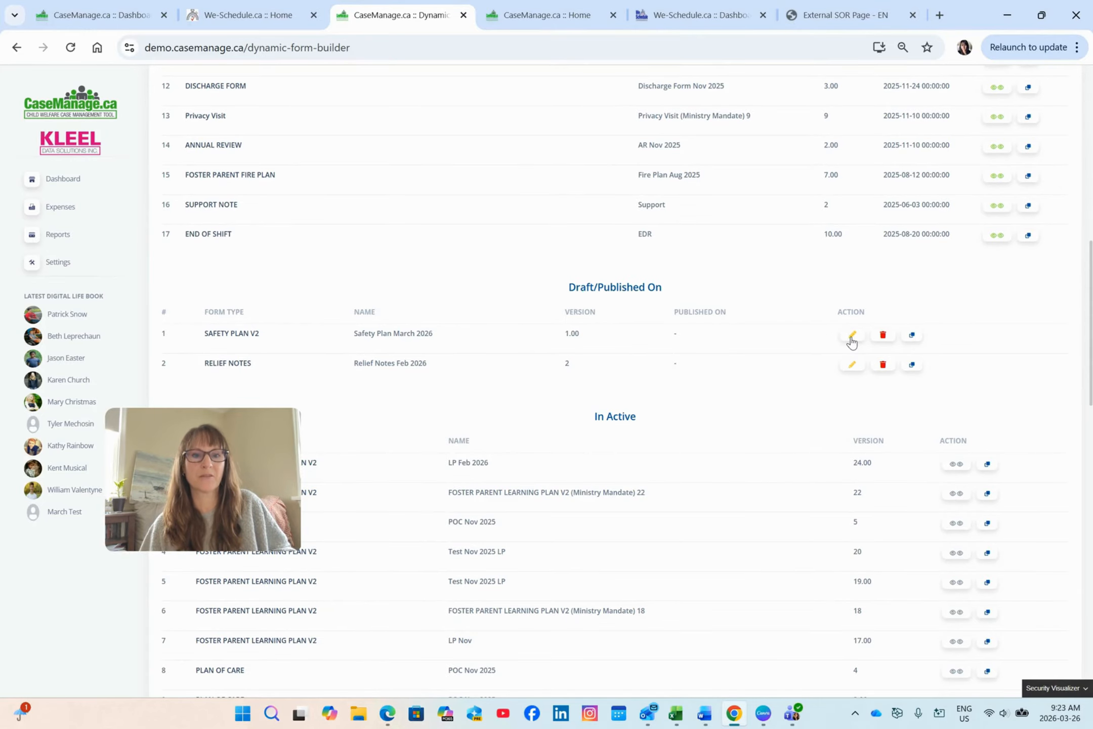
scroll(785, 354, "down", 5)
scroll(783, 363, "down", 15)
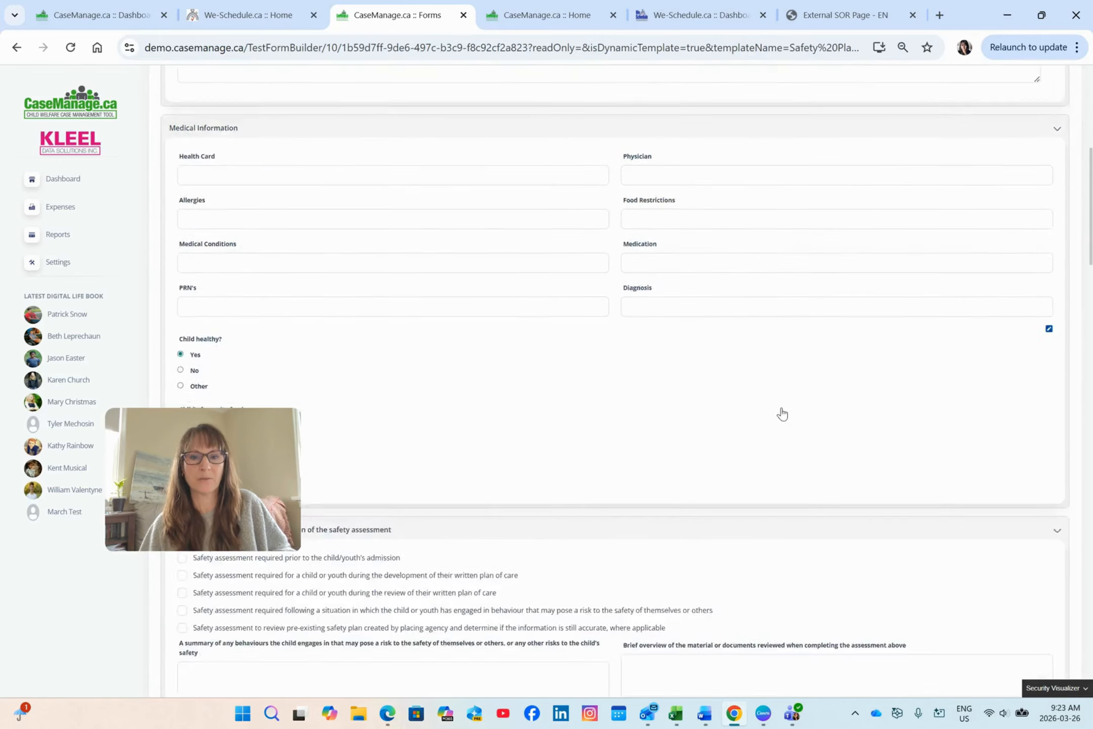
Publish the Safety Plan March 2026 draft template and confirm the publication
scroll(792, 507, "down", 15)
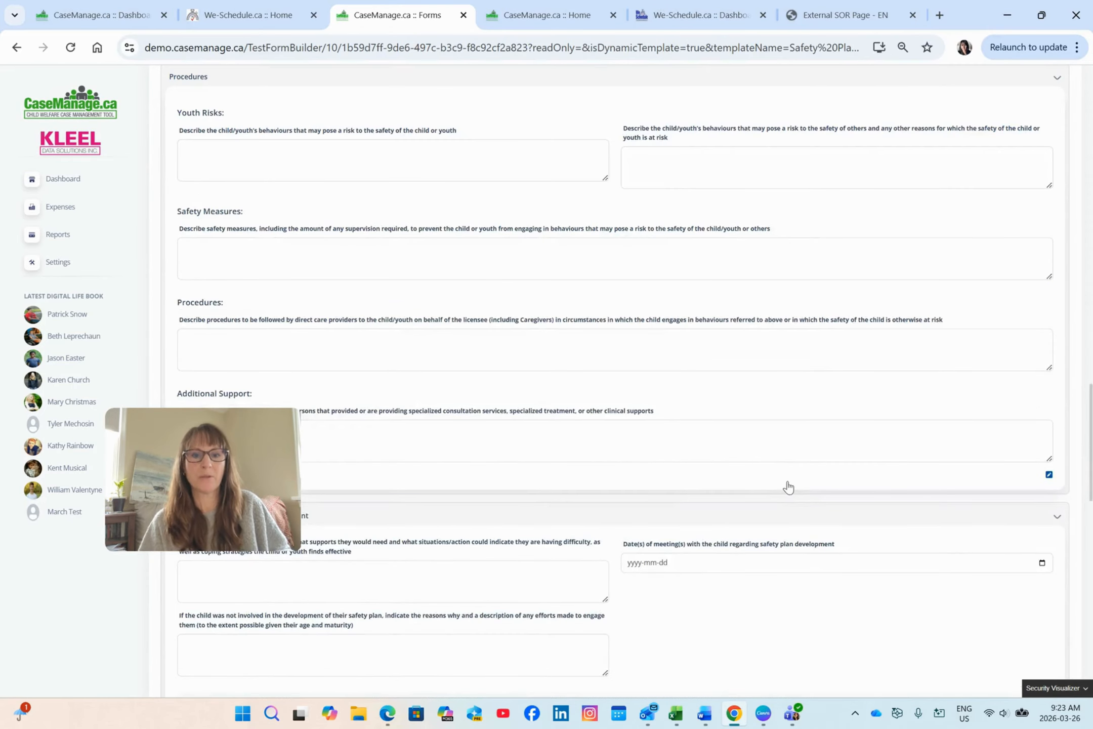
scroll(777, 503, "down", 3)
scroll(778, 502, "down", 12)
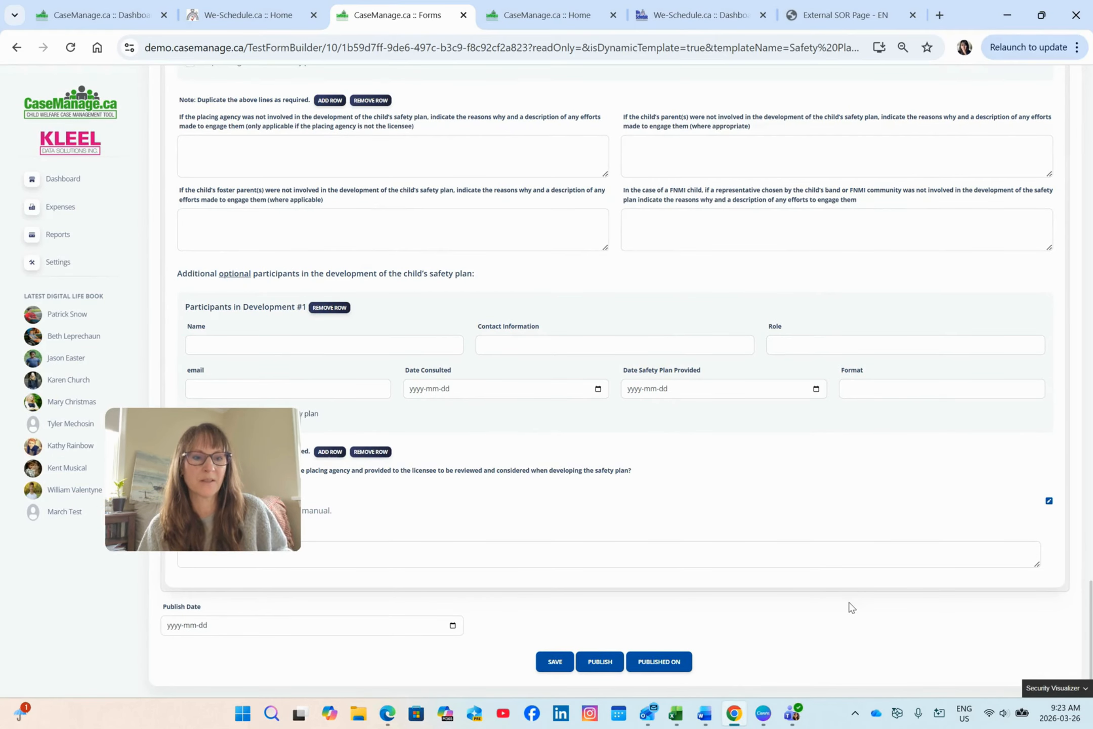
left_click(603, 666)
left_click(621, 138)
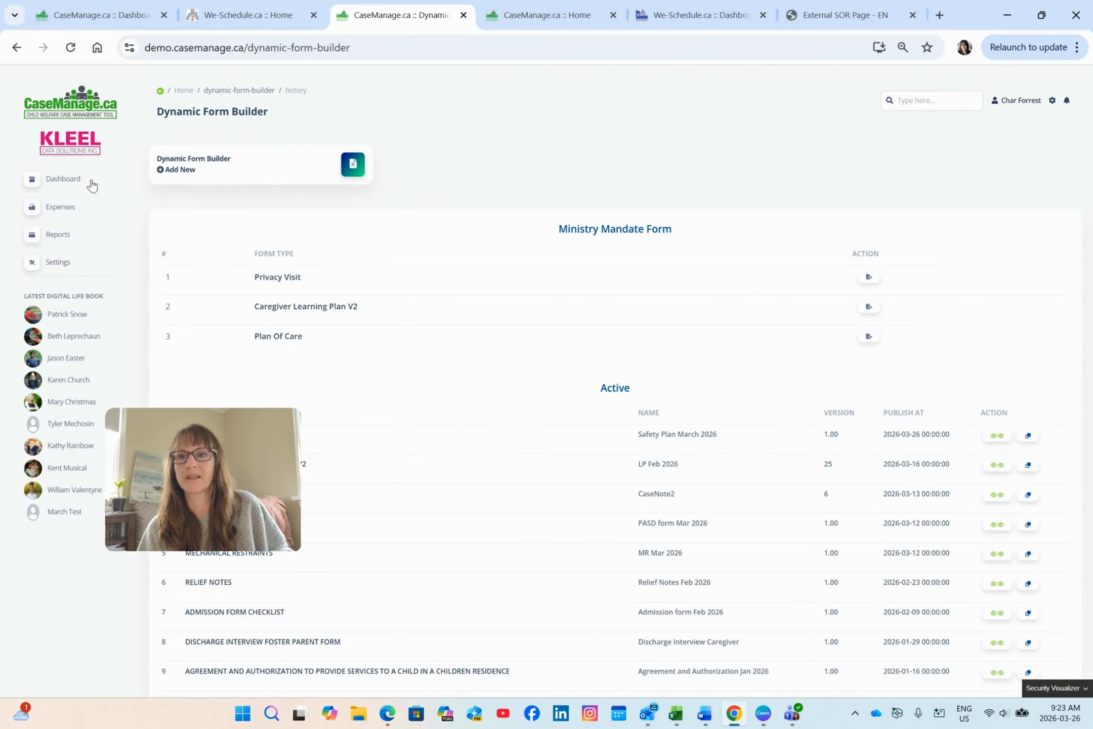
Open the profile of the toddler with red pigtails from the dashboard and show the Safety Plan/Assessment forms
left_click(71, 182)
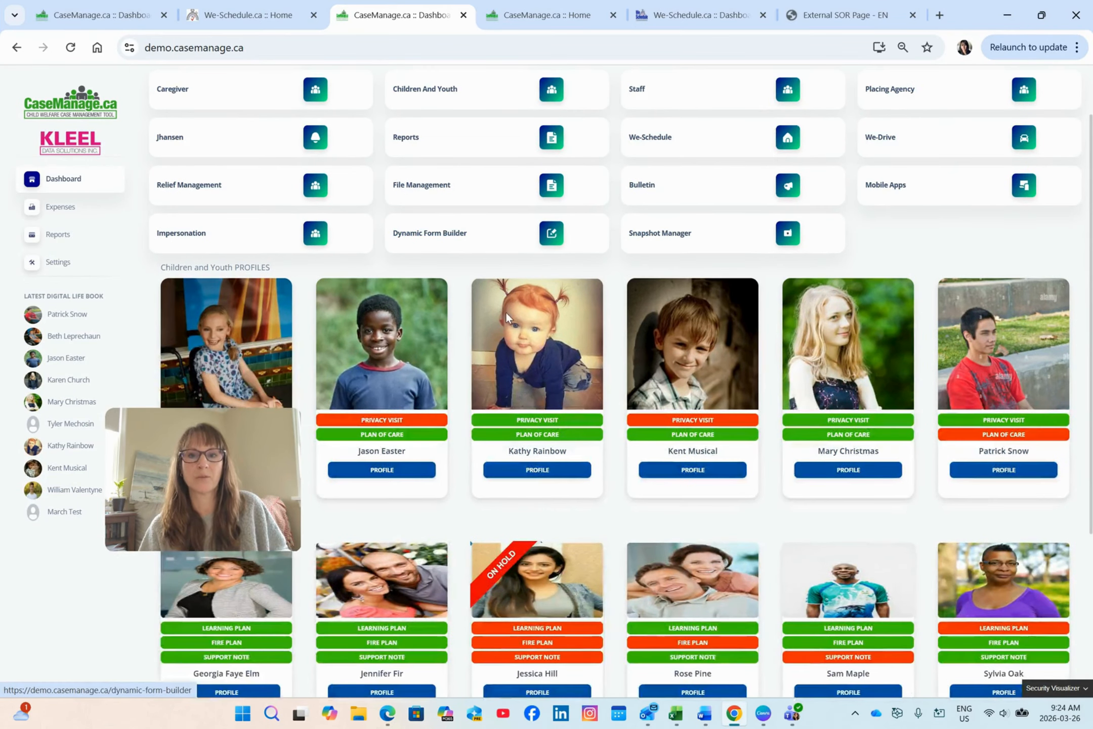
left_click(525, 470)
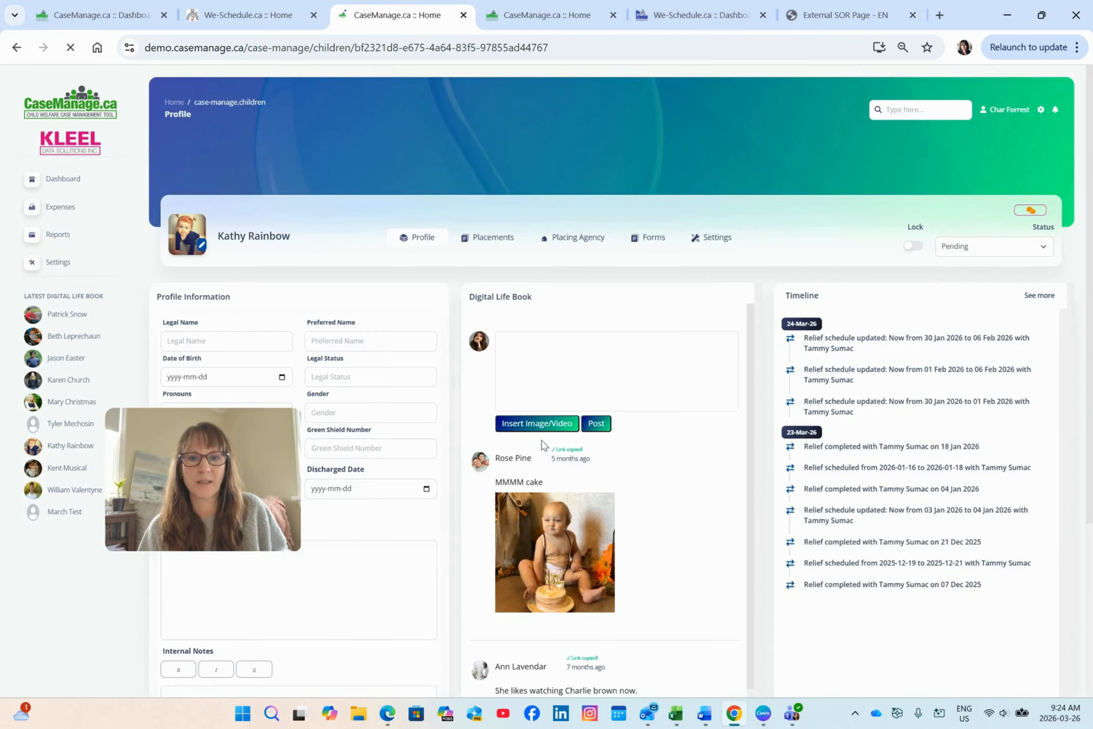
left_click(652, 240)
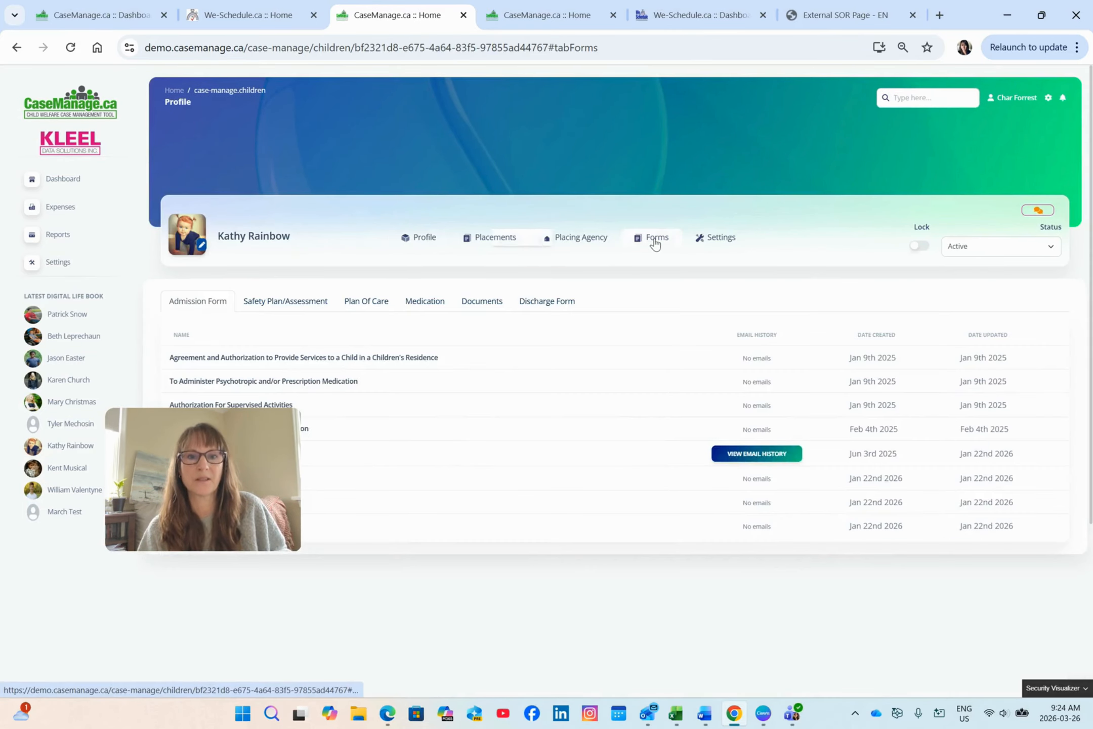
left_click(315, 304)
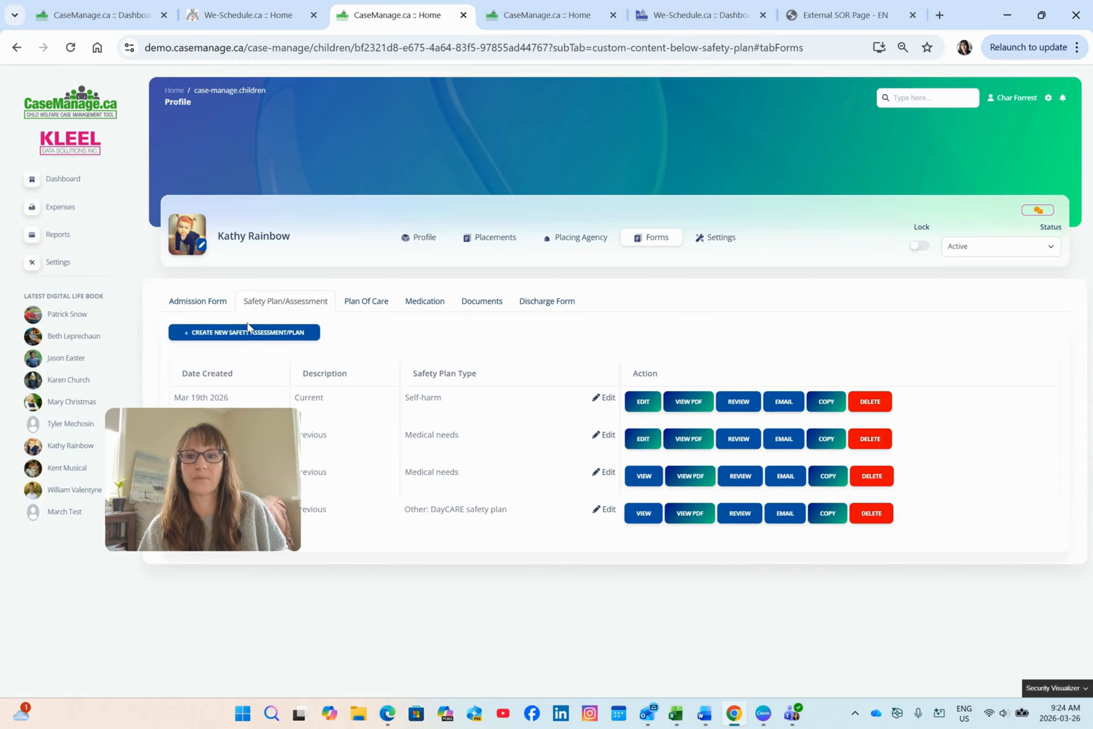
Create a new safety assessment/plan for the child with the type Extreme Emotional Outbursts
left_click(254, 334)
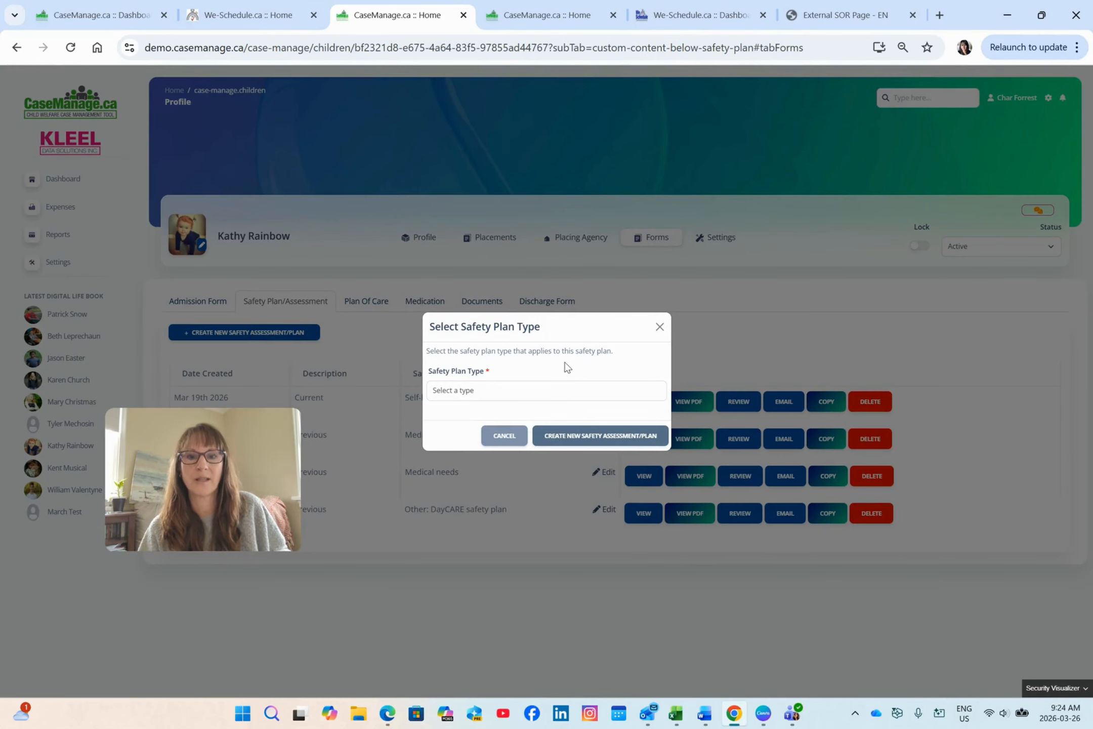
left_click(558, 391)
left_click(537, 429)
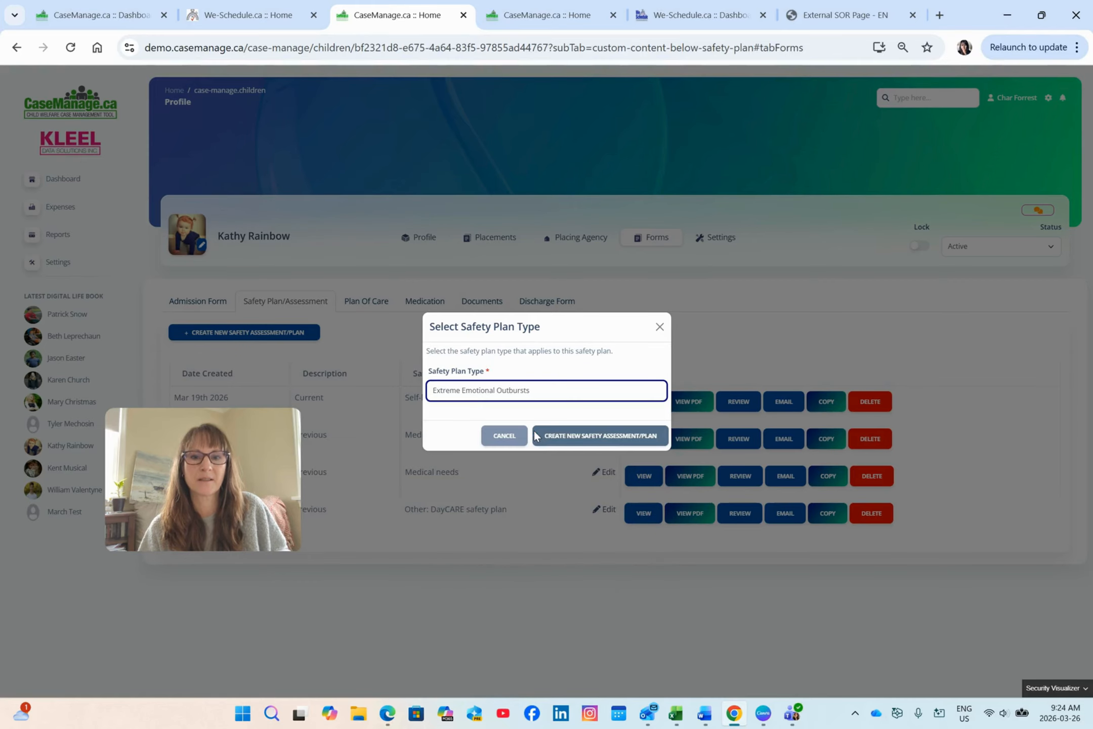
left_click(597, 435)
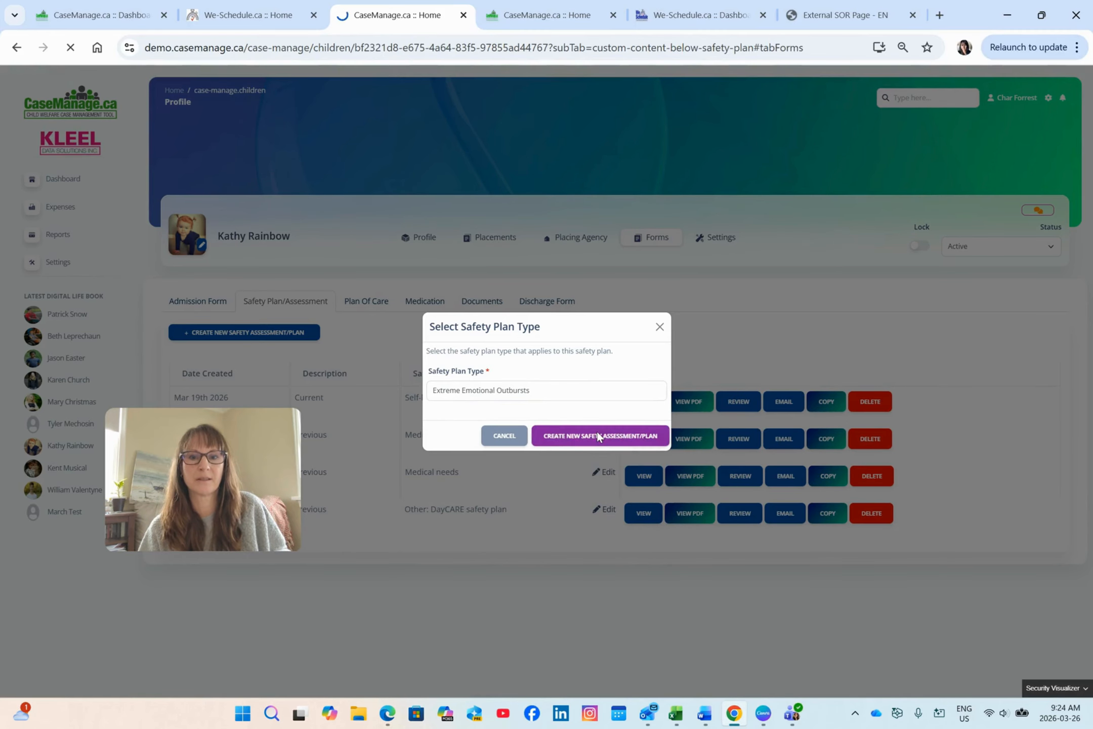
Examine the new safety plan for the custom fields, the Policy Information text and the participant and signature sections
scroll(827, 408, "down", 4)
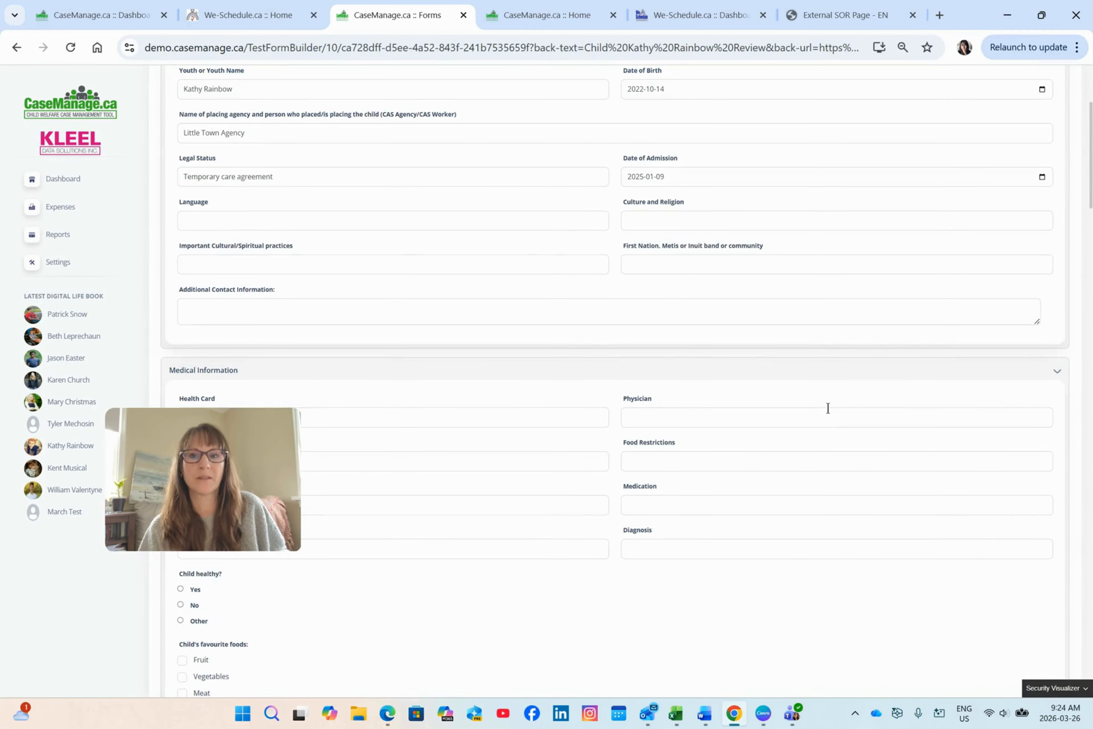
left_click_drag(277, 289, 190, 287)
left_click(288, 292)
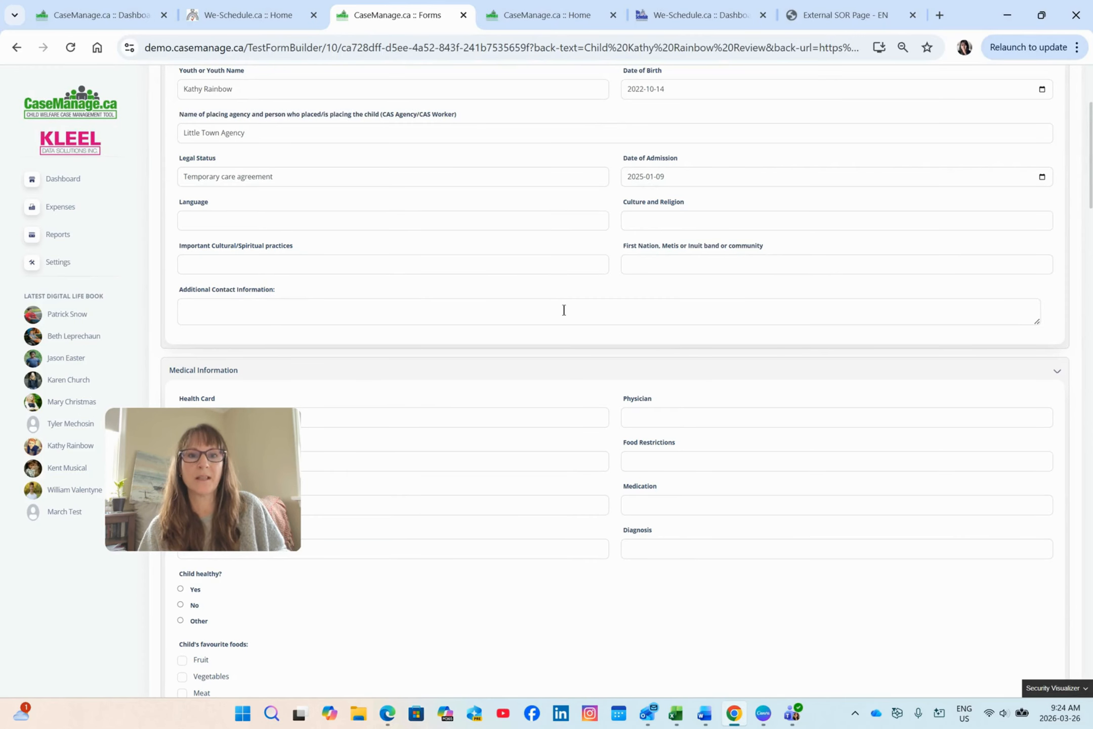
scroll(597, 319, "down", 7)
scroll(693, 321, "down", 3)
scroll(693, 320, "up", 1)
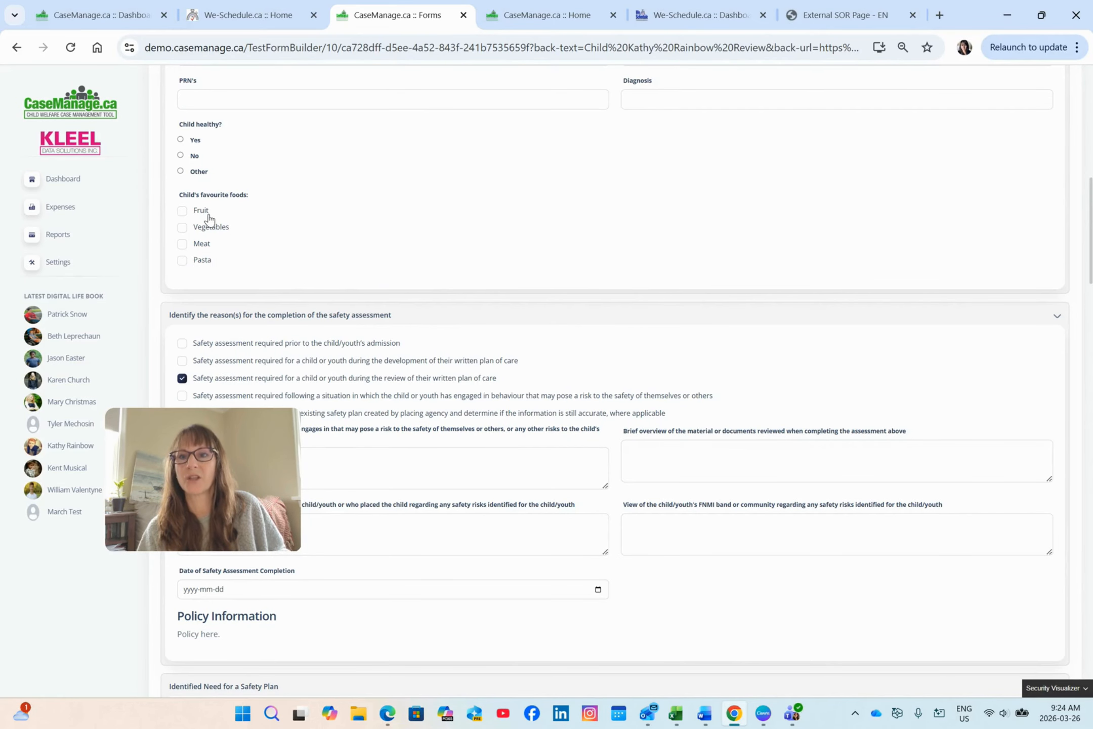
scroll(749, 342, "down", 5)
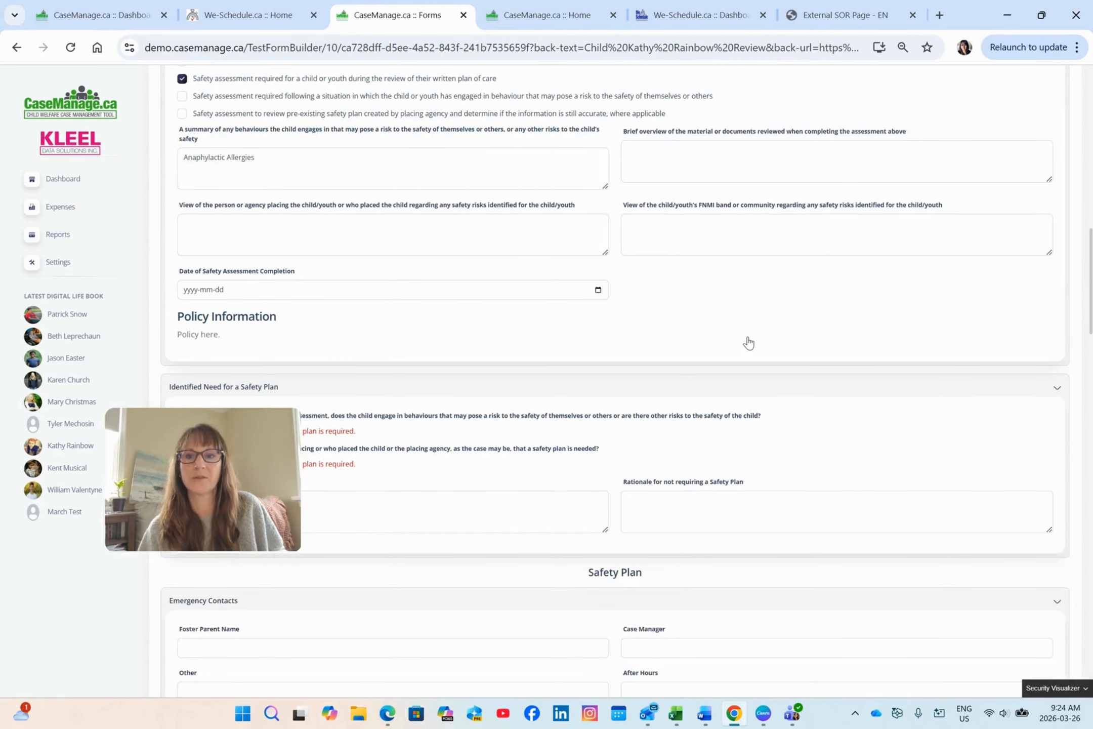
scroll(197, 145, "up", 1)
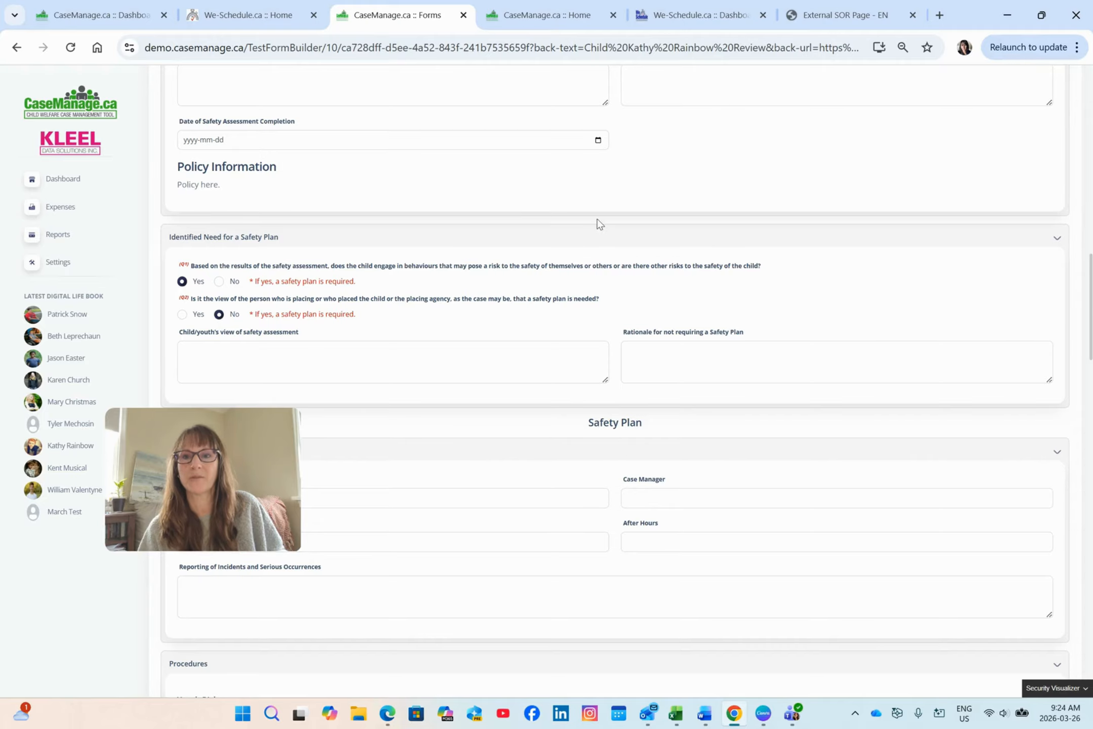
scroll(640, 239, "down", 10)
scroll(770, 269, "down", 20)
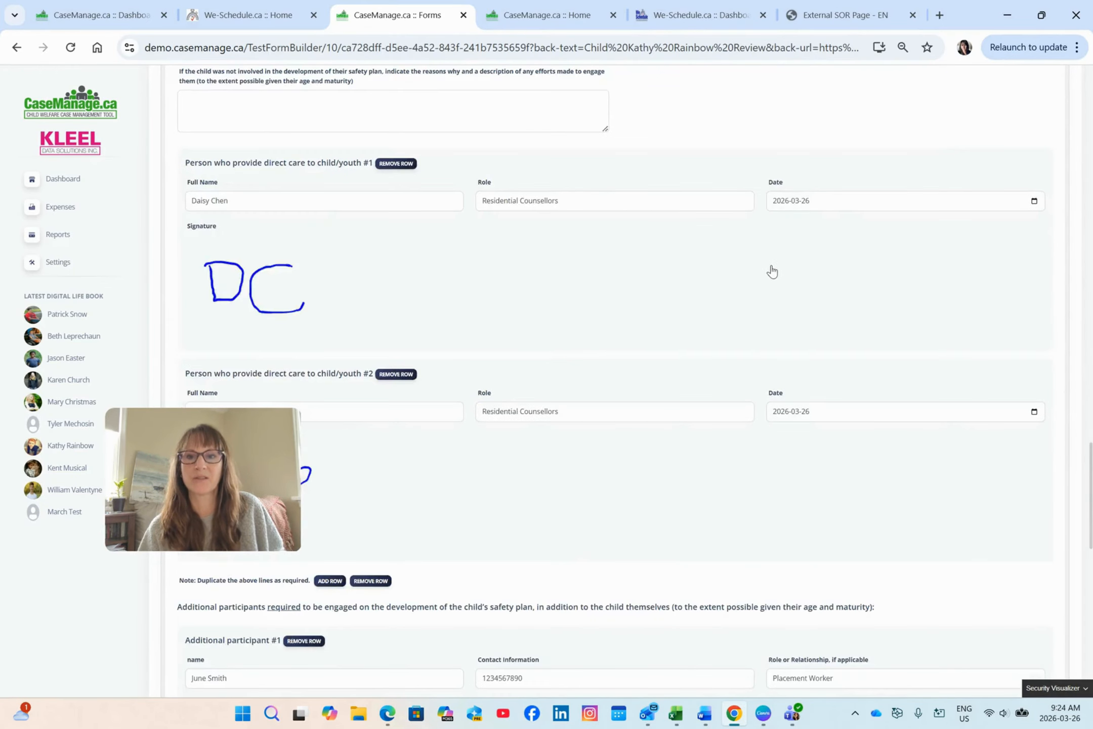
scroll(778, 272, "up", 20)
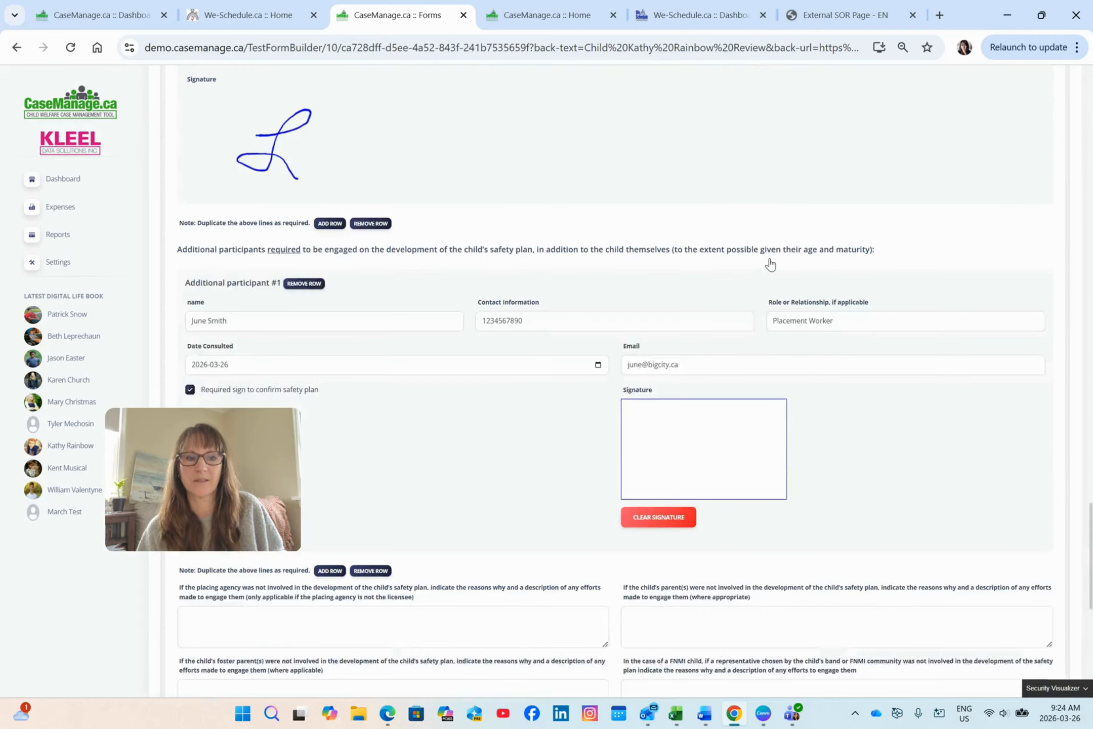
Clone the active Safety Plan March 2026 template in the Dynamic Form Builder and open its version 2 draft for editing
left_click(58, 182)
left_click(466, 310)
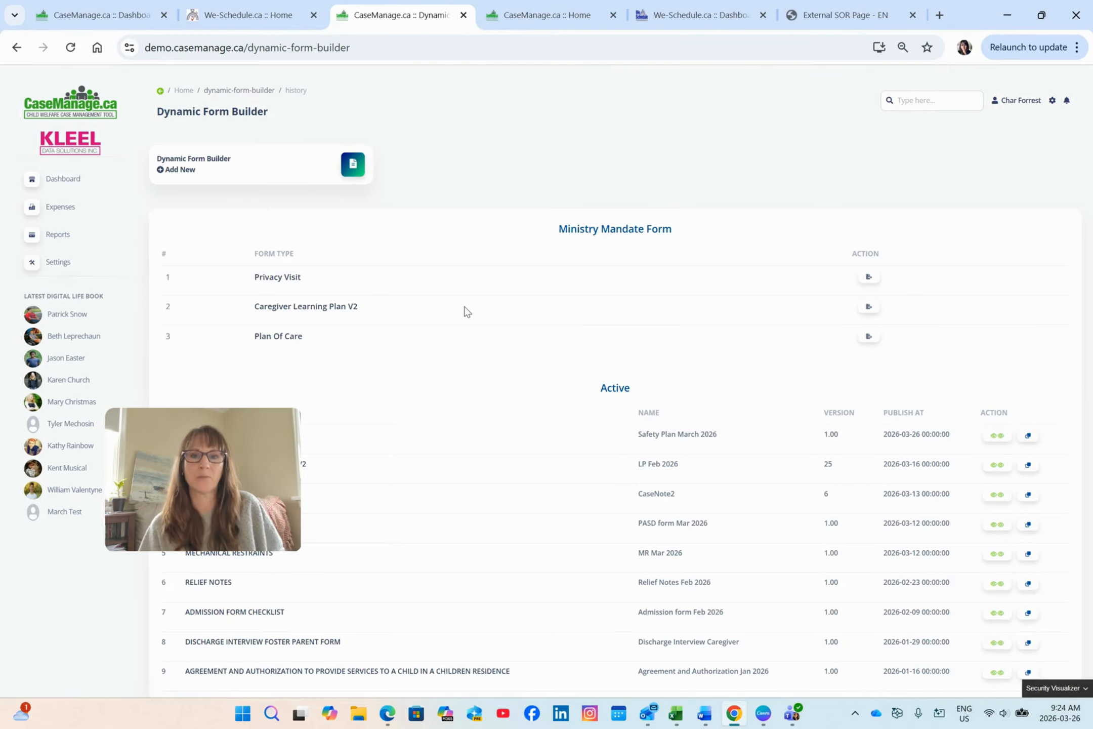
scroll(522, 280, "down", 5)
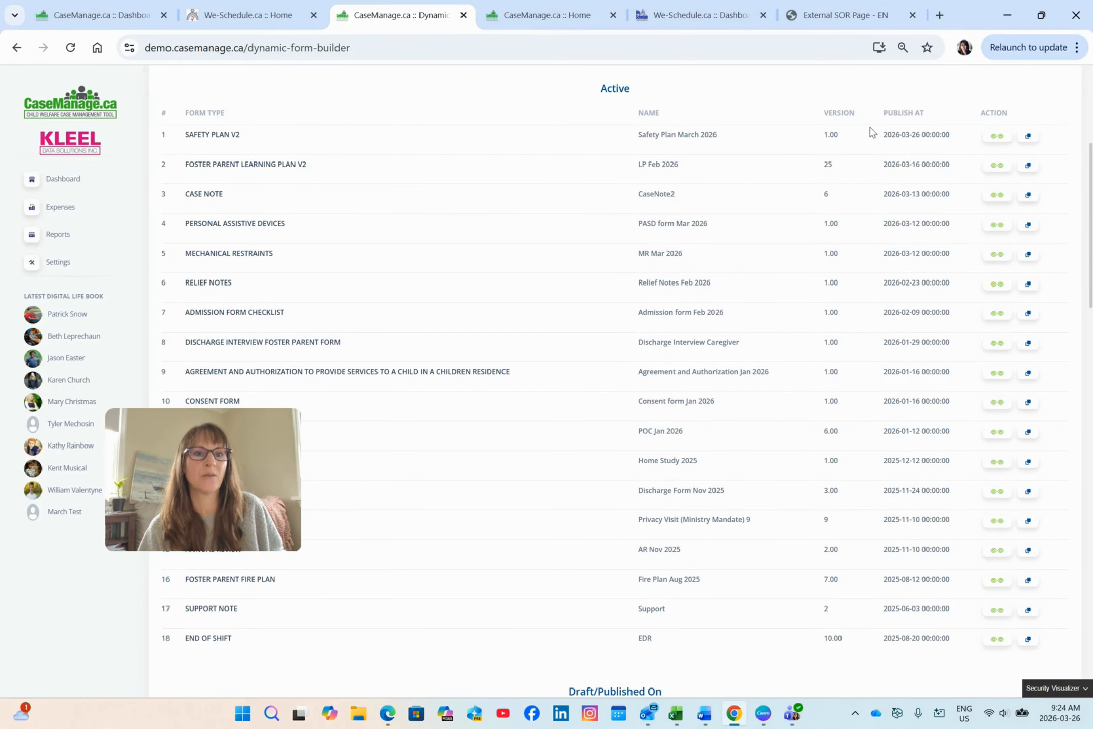
left_click(1029, 137)
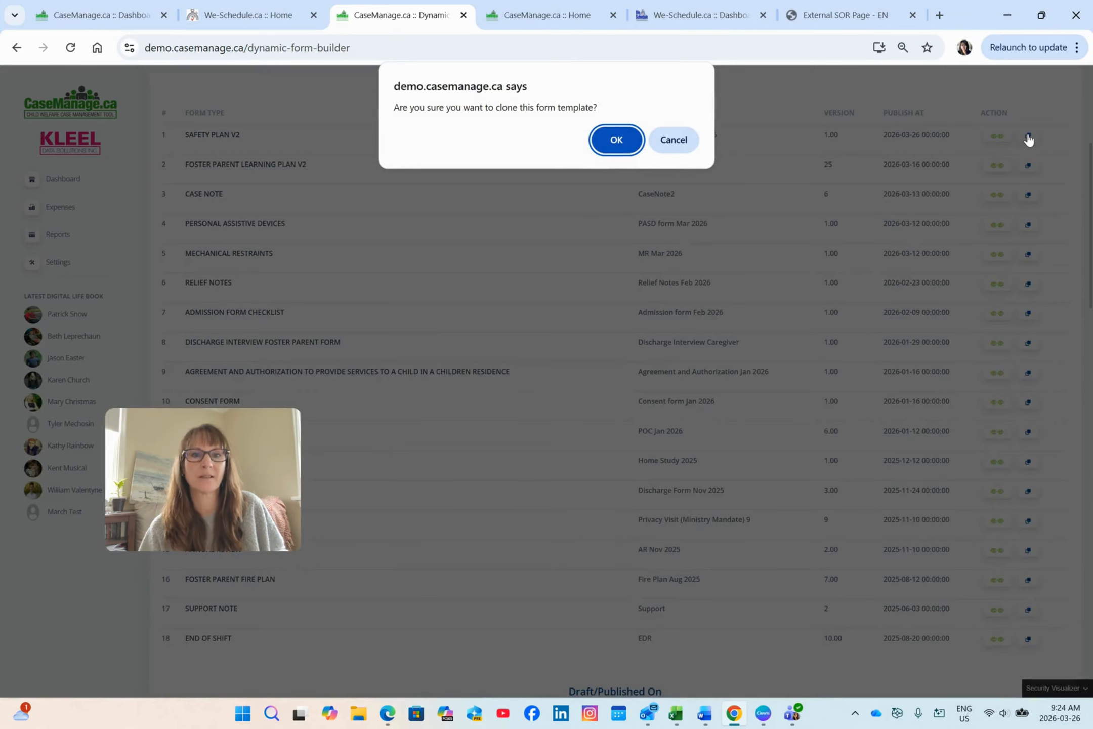
left_click(617, 142)
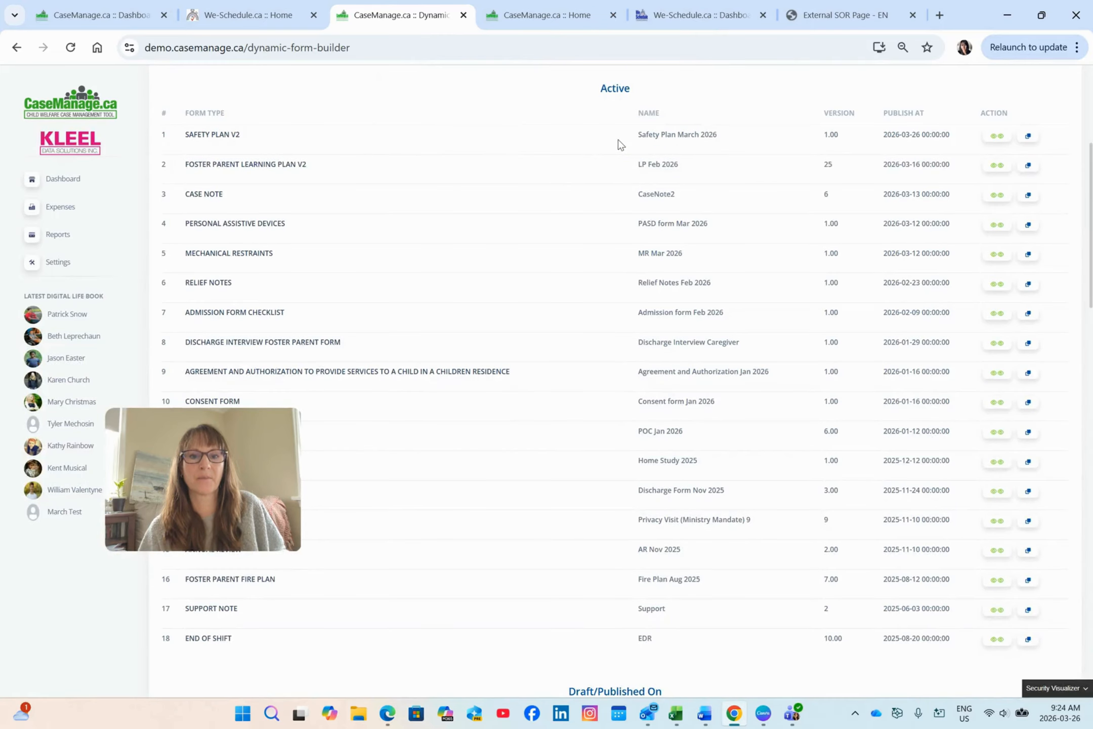
scroll(637, 294, "down", 5)
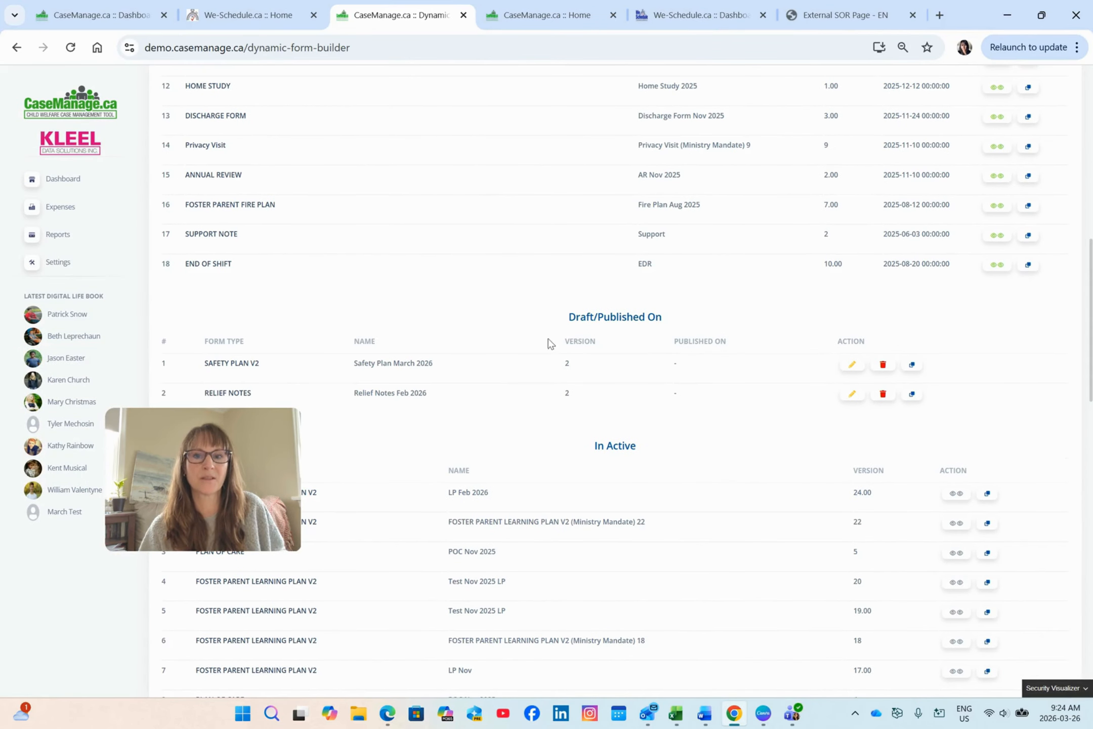
left_click(852, 367)
Delete the "Child's favourite foods" checkbox group from the Medical Information section and save the section's custom fields
scroll(786, 335, "down", 4)
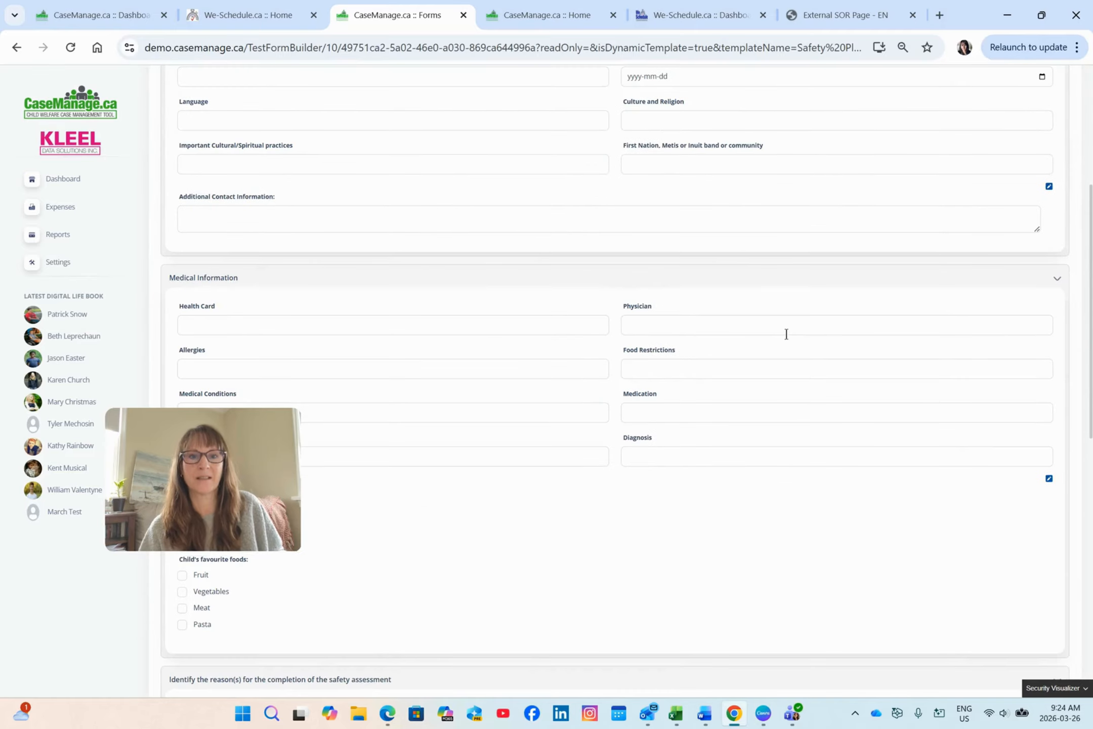
scroll(800, 311, "down", 4)
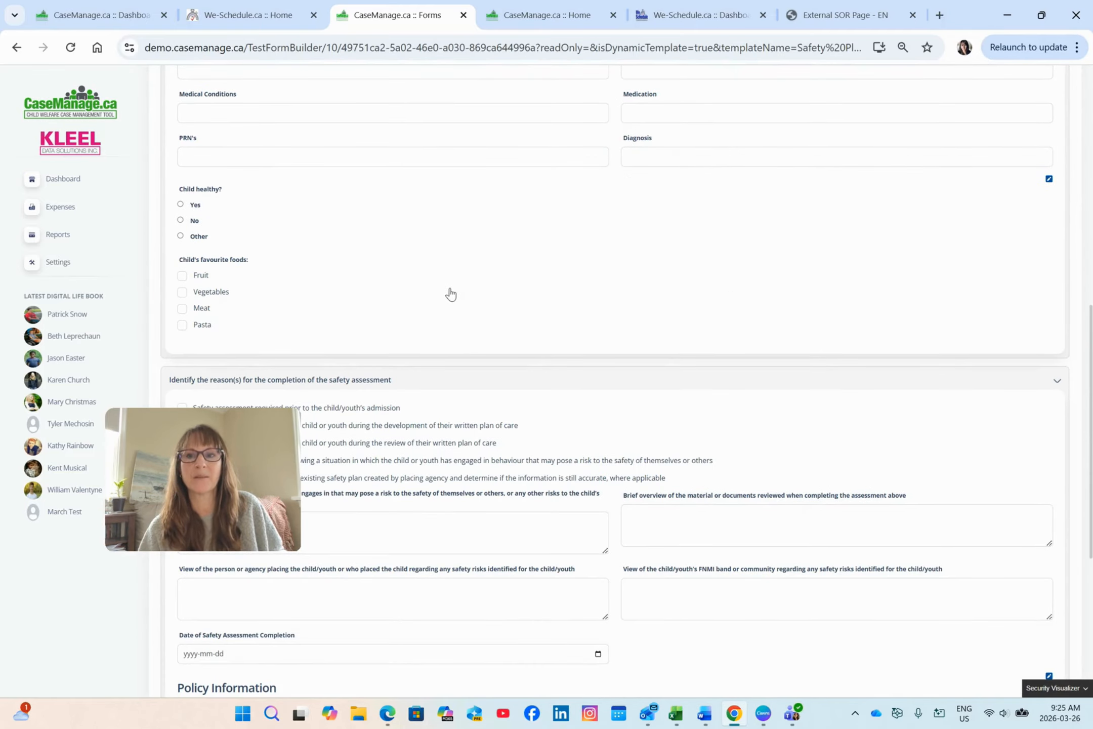
left_click(1049, 179)
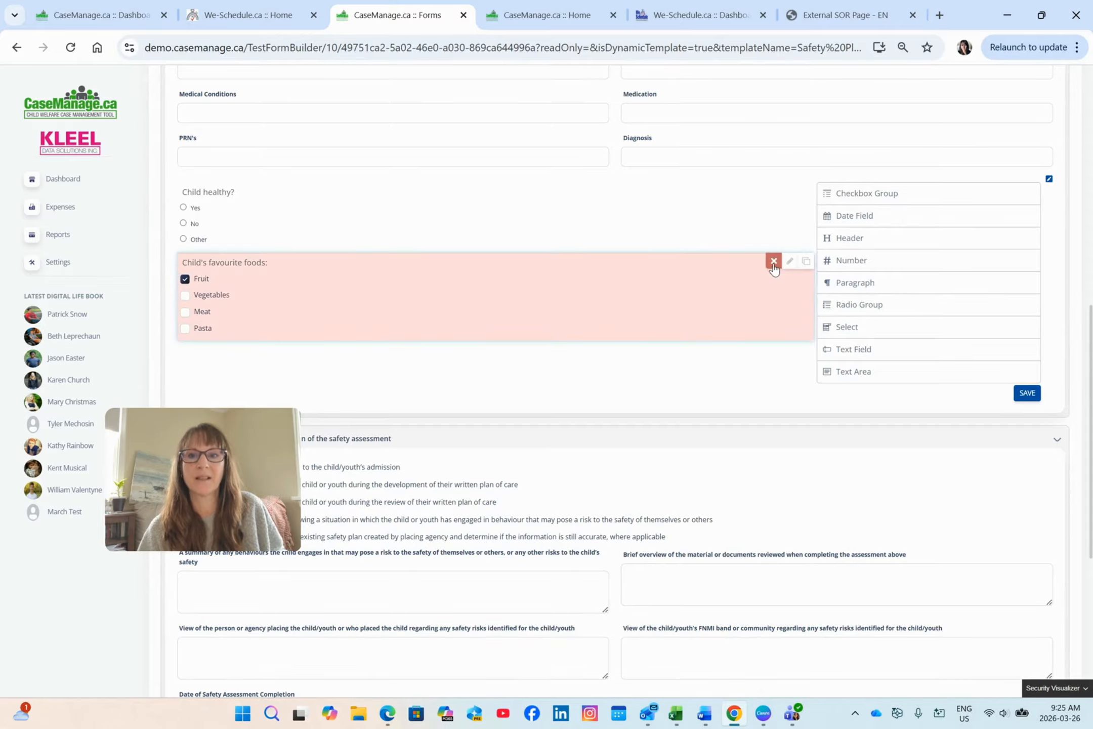
left_click(770, 260)
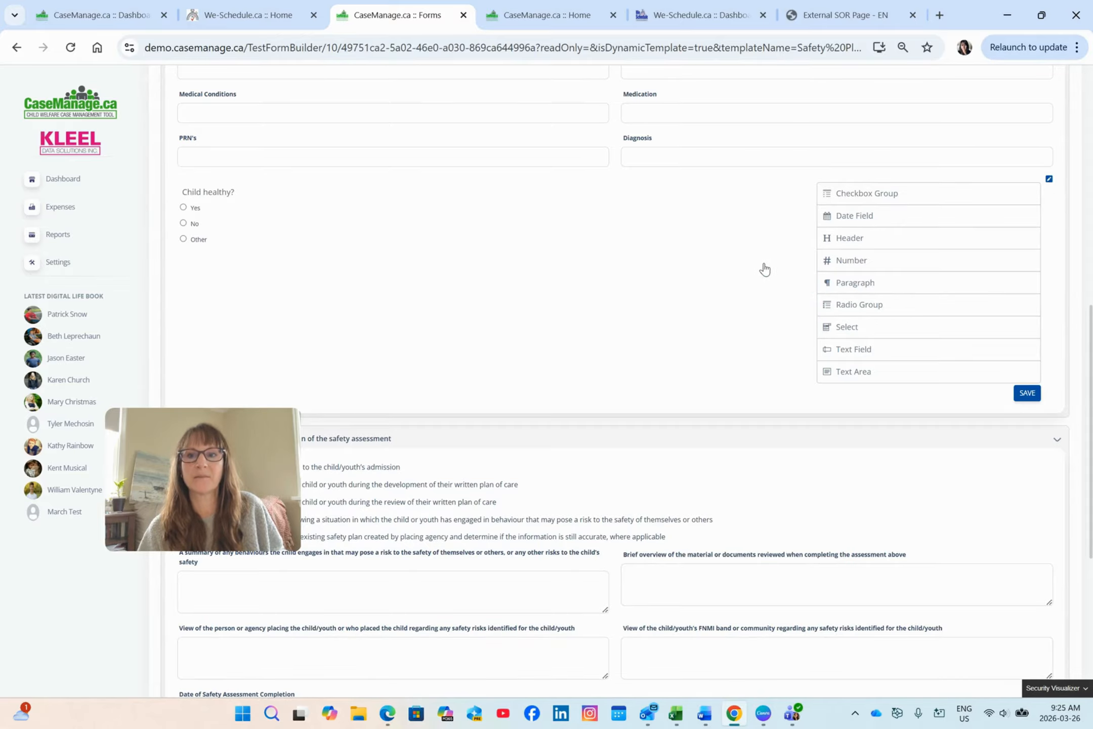
left_click(1035, 394)
Add "More information." on a separate line below "Policy here." in the Policy Information paragraph and save the section's custom fields
scroll(954, 396, "down", 5)
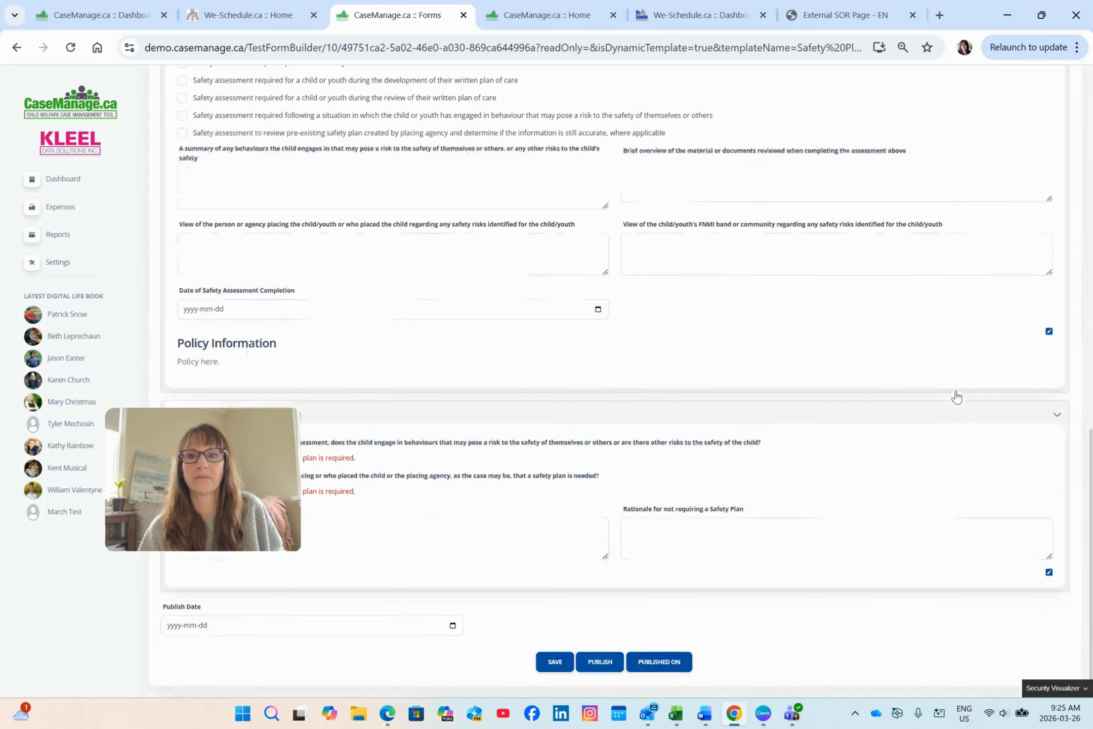
left_click(1049, 333)
scroll(860, 344, "down", 3)
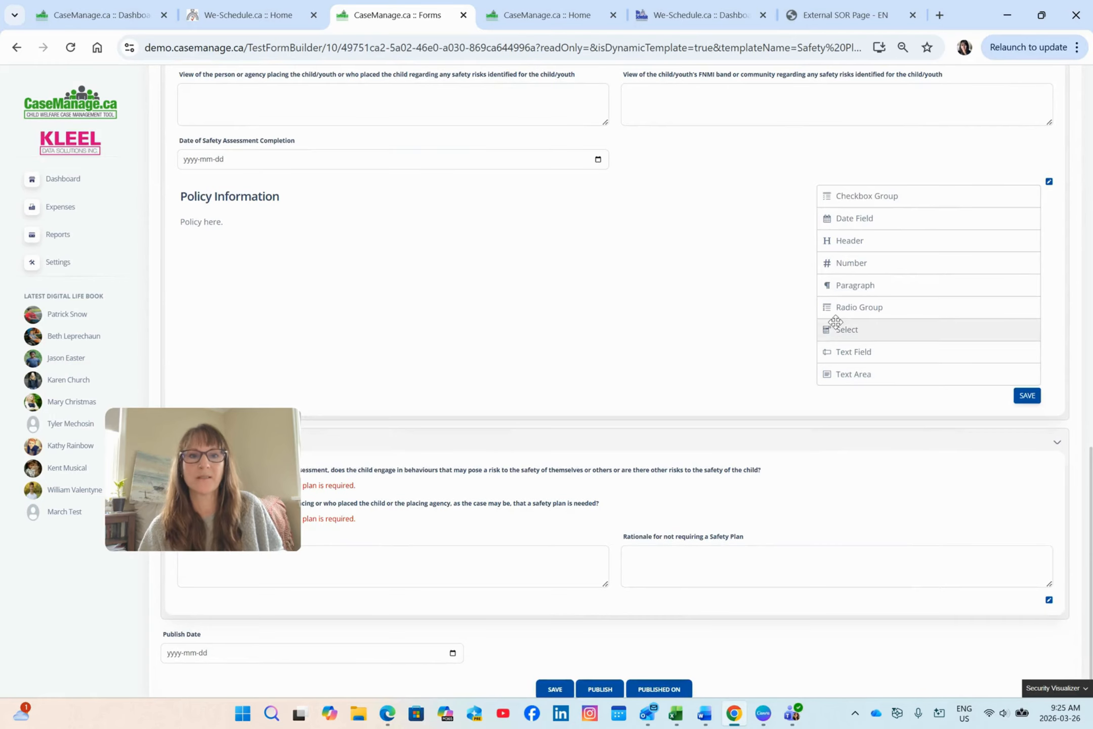
left_click(791, 197)
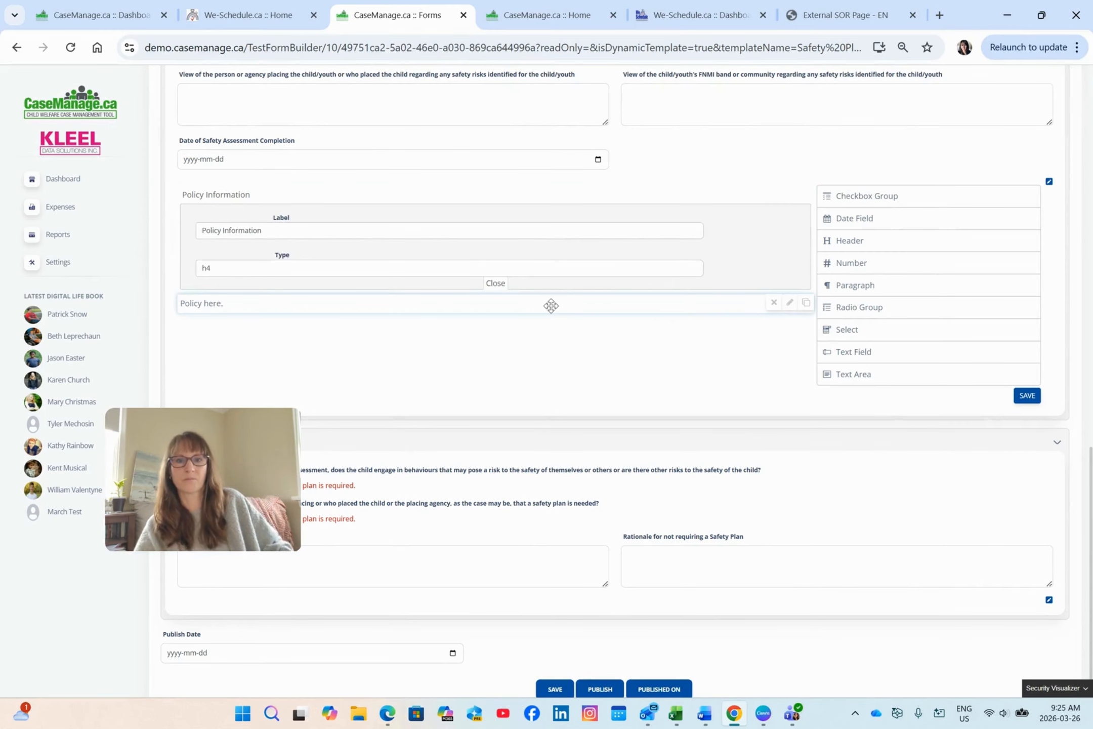
left_click(790, 303)
left_click(575, 350)
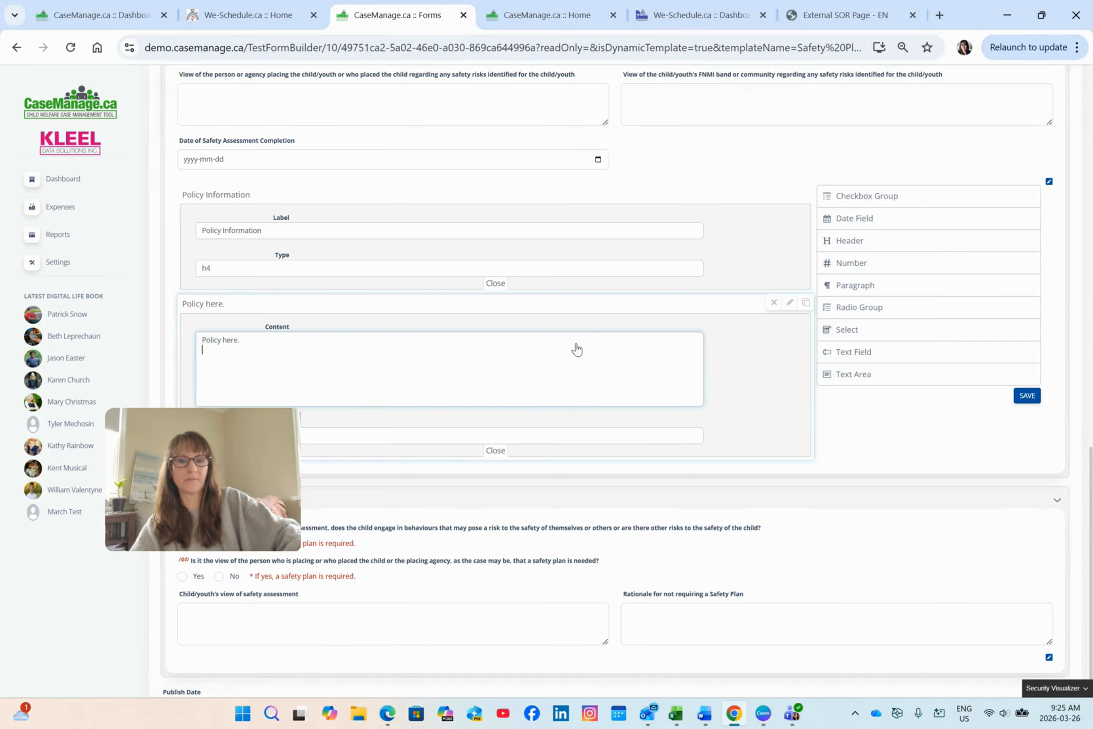
key("Return")
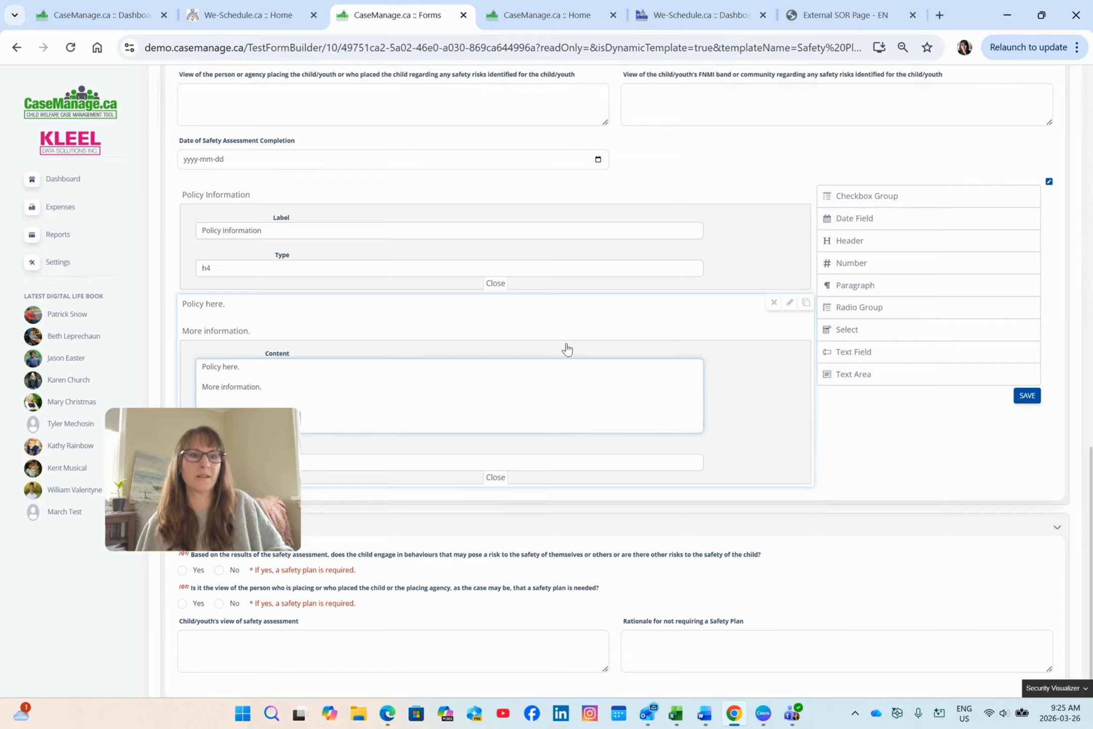
left_click(1028, 395)
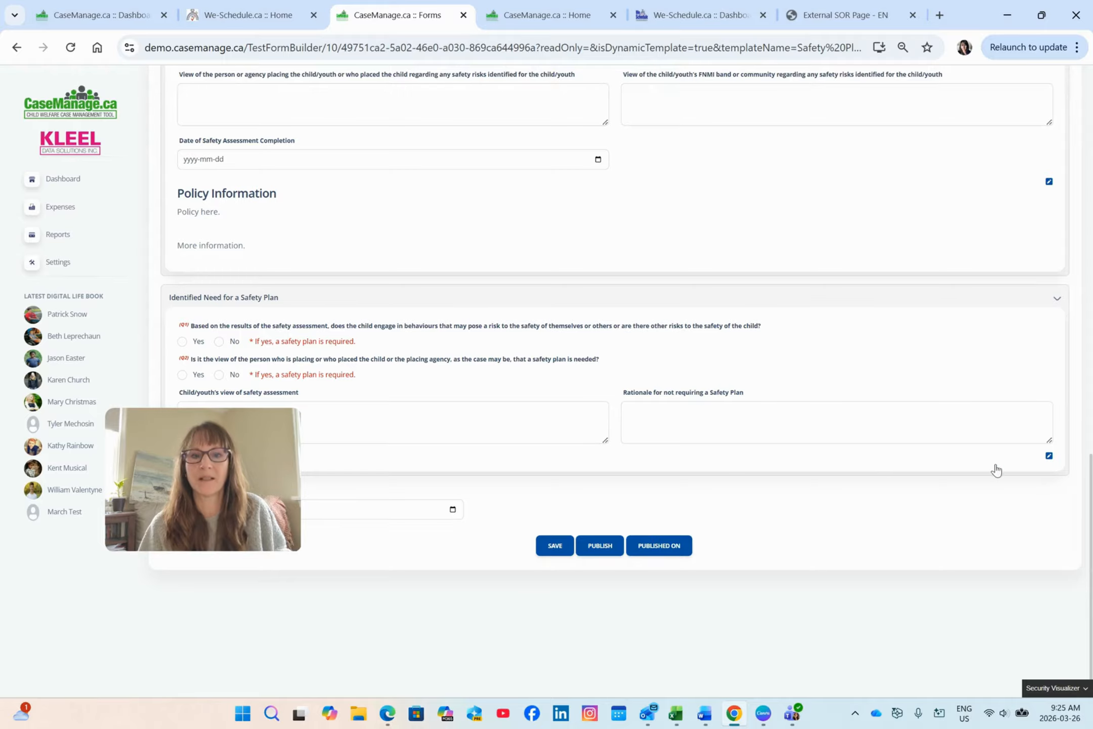
Answer Yes to the first Identified Need for a Safety Plan question and save the whole template without publishing it
left_click(184, 343)
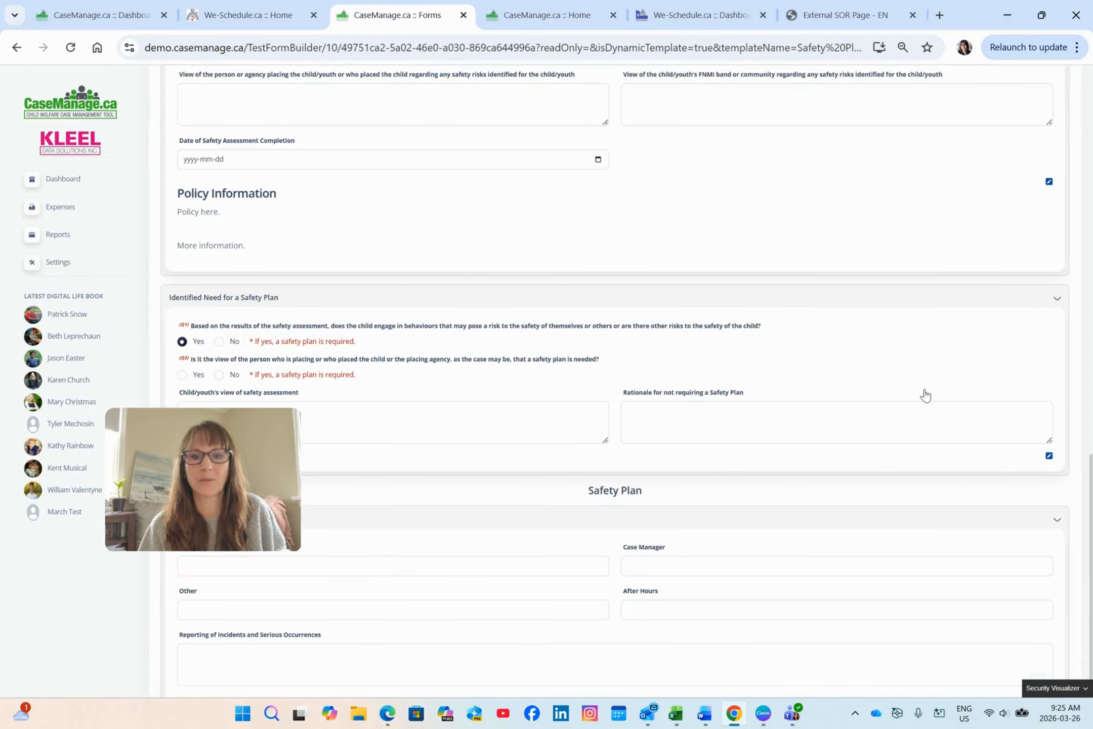
scroll(924, 407, "down", 6)
scroll(925, 407, "down", 1)
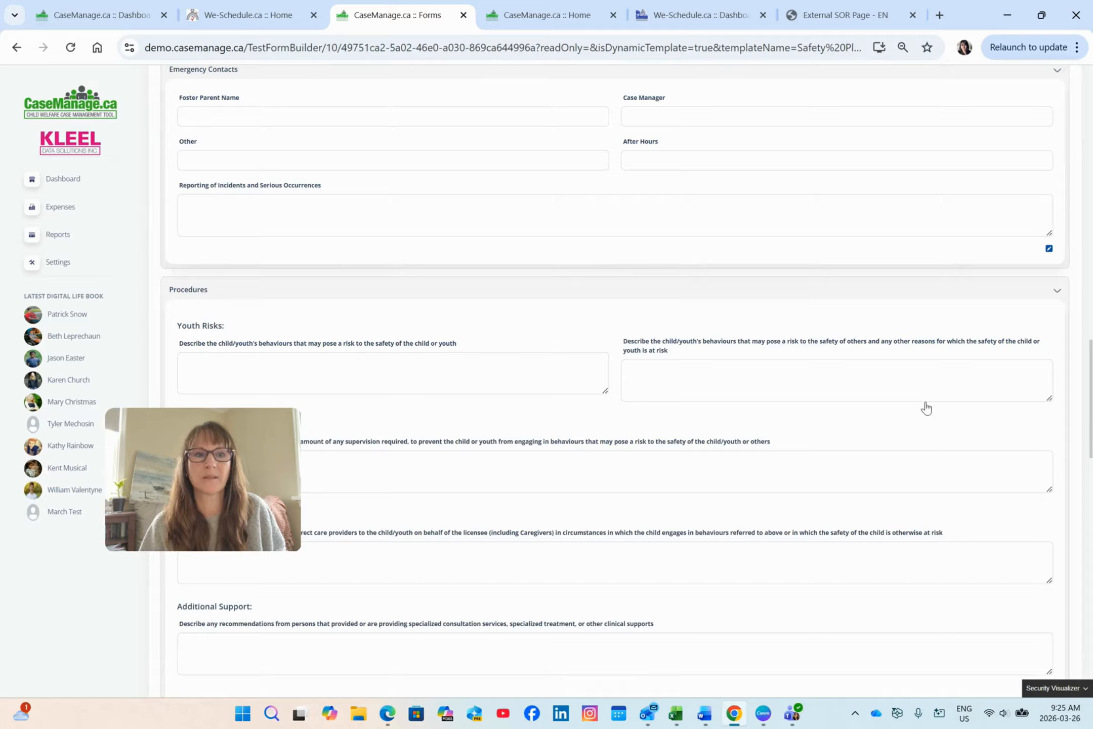
scroll(933, 383, "down", 14)
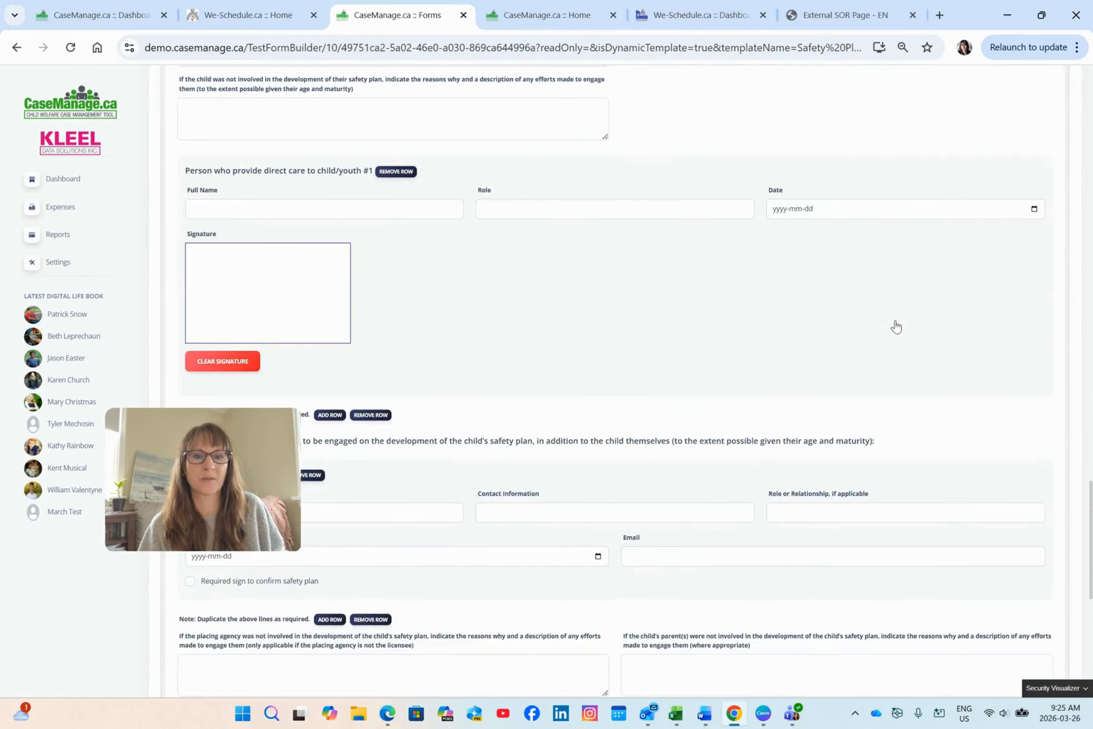
scroll(894, 329, "down", 5)
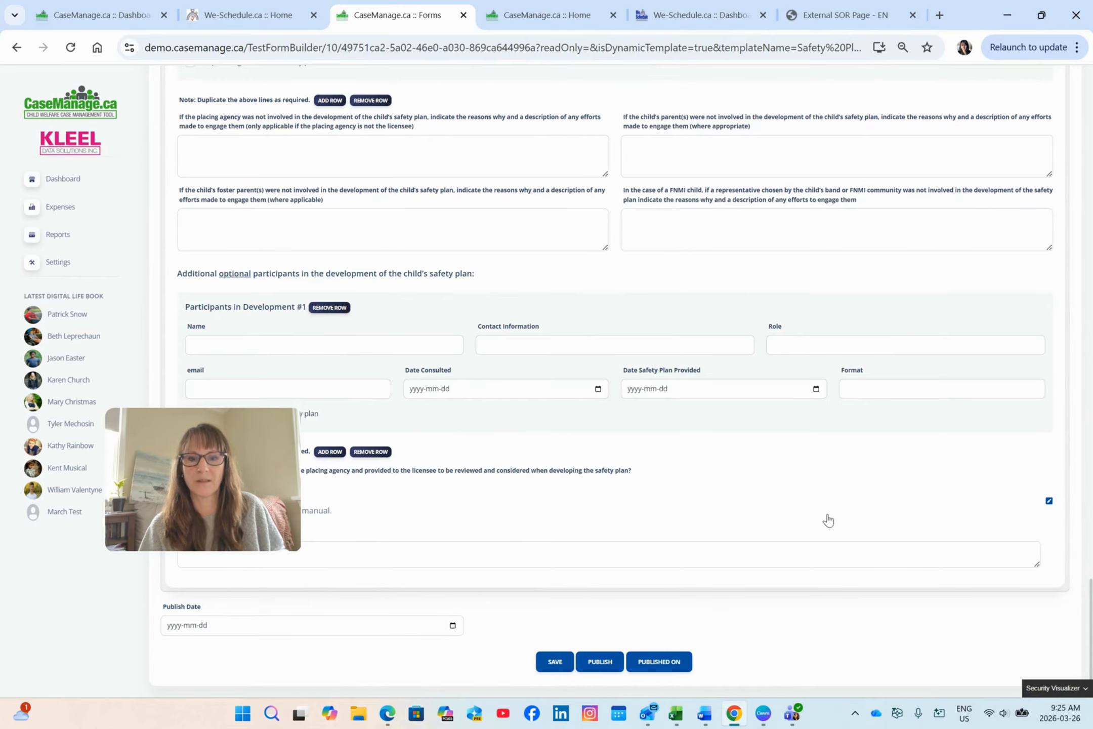
left_click(565, 663)
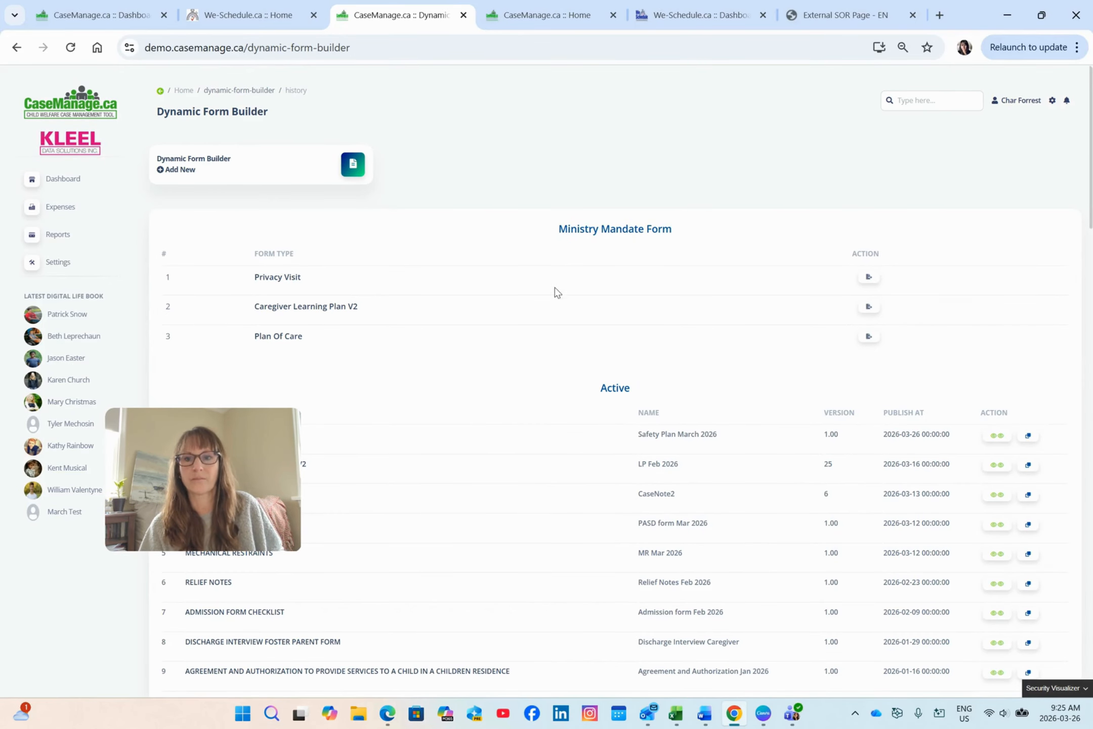